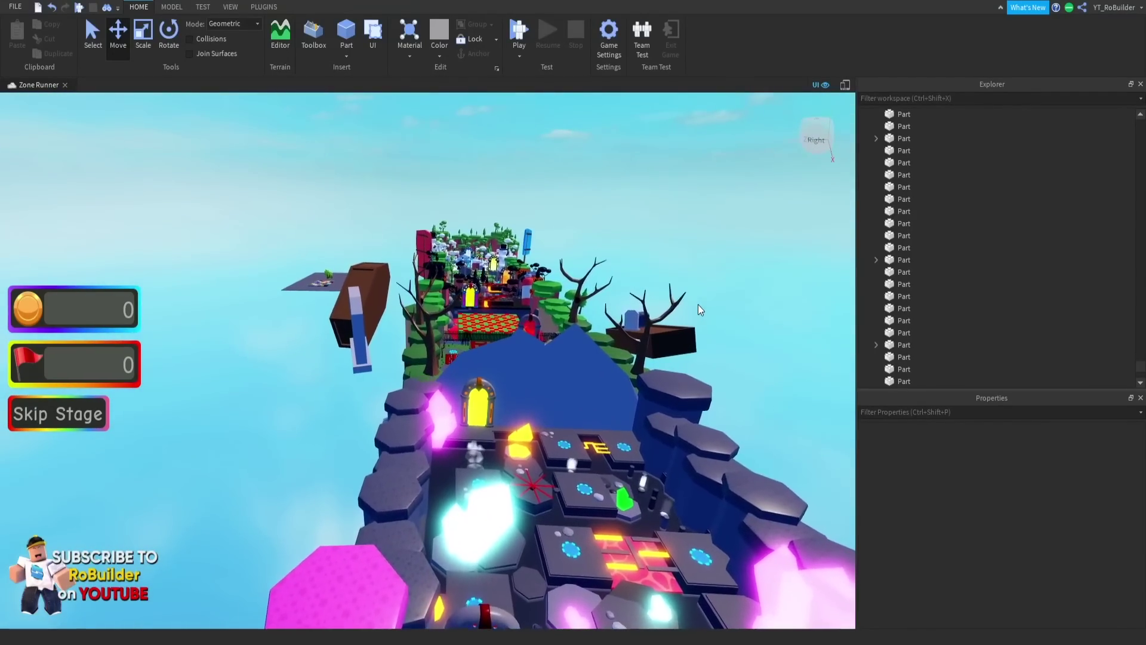
# Look over the built obby stages, from the dark crystal stage to the snowy and forest stages and back
pyautogui.scroll(4, 697, 305)
pyautogui.scroll(8, 563, 402)
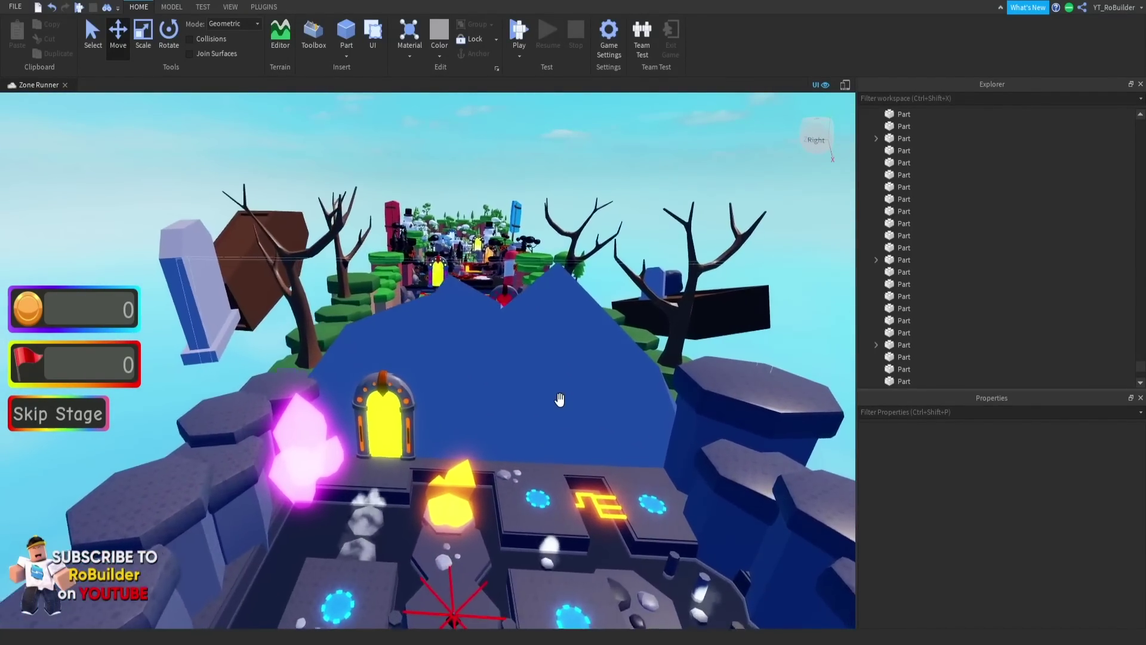
pyautogui.scroll(-8, 560, 399)
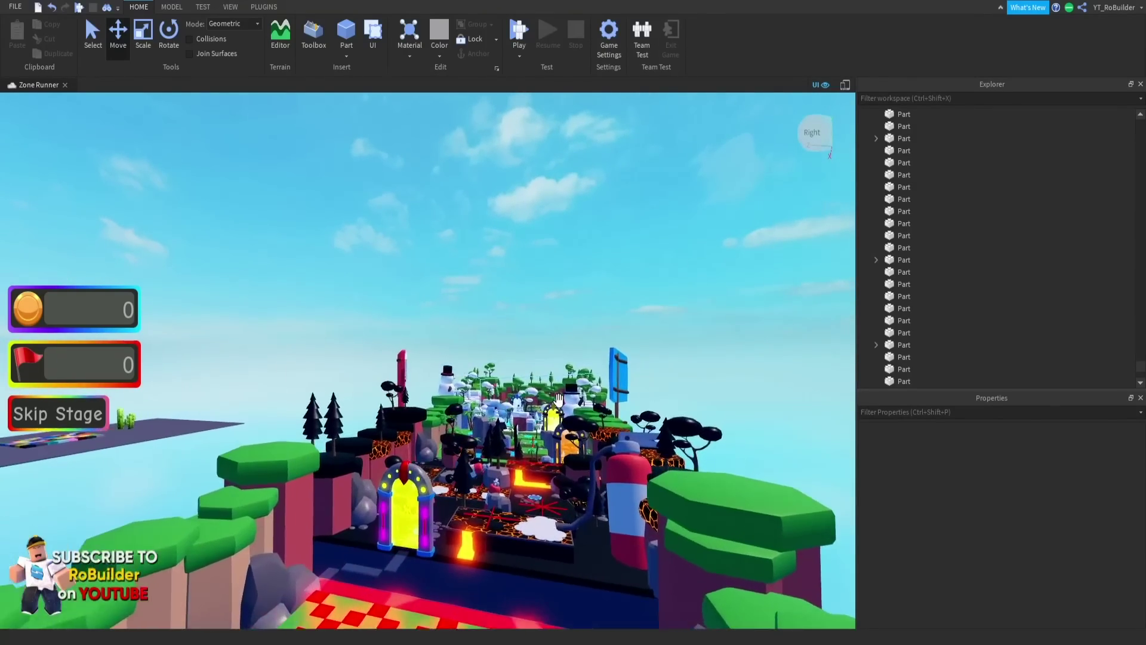
pyautogui.scroll(8, 559, 398)
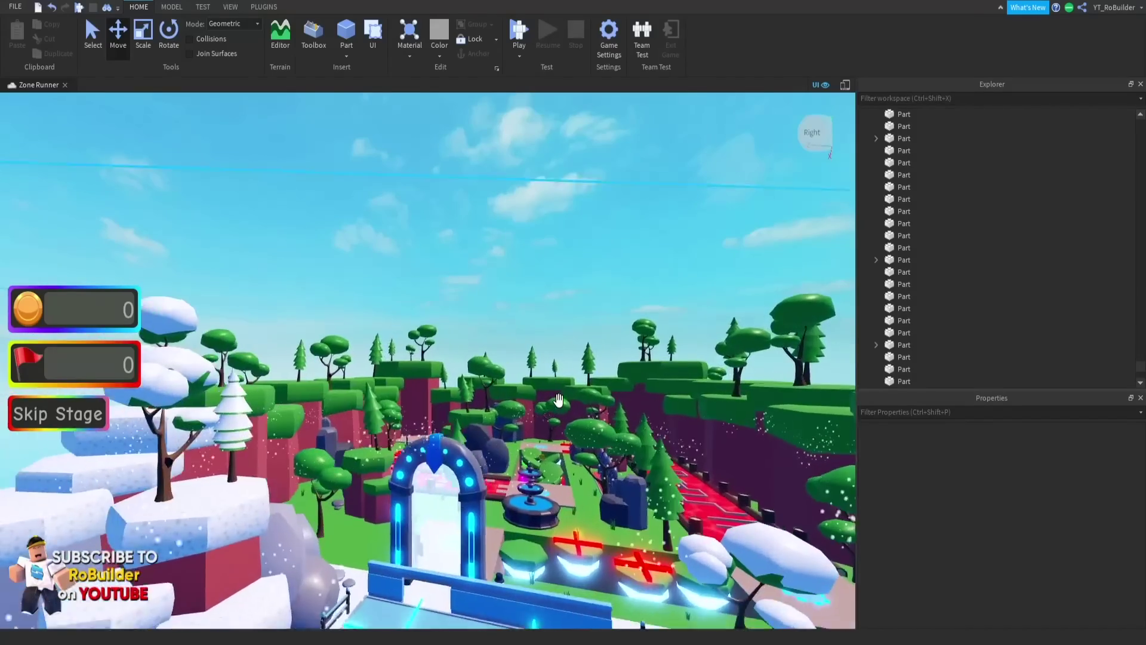
pyautogui.scroll(4, 559, 400)
pyautogui.scroll(-6, 559, 399)
pyautogui.moveTo(559, 400); pyautogui.dragTo(559, 392, button='right')
pyautogui.scroll(4, 559, 392)
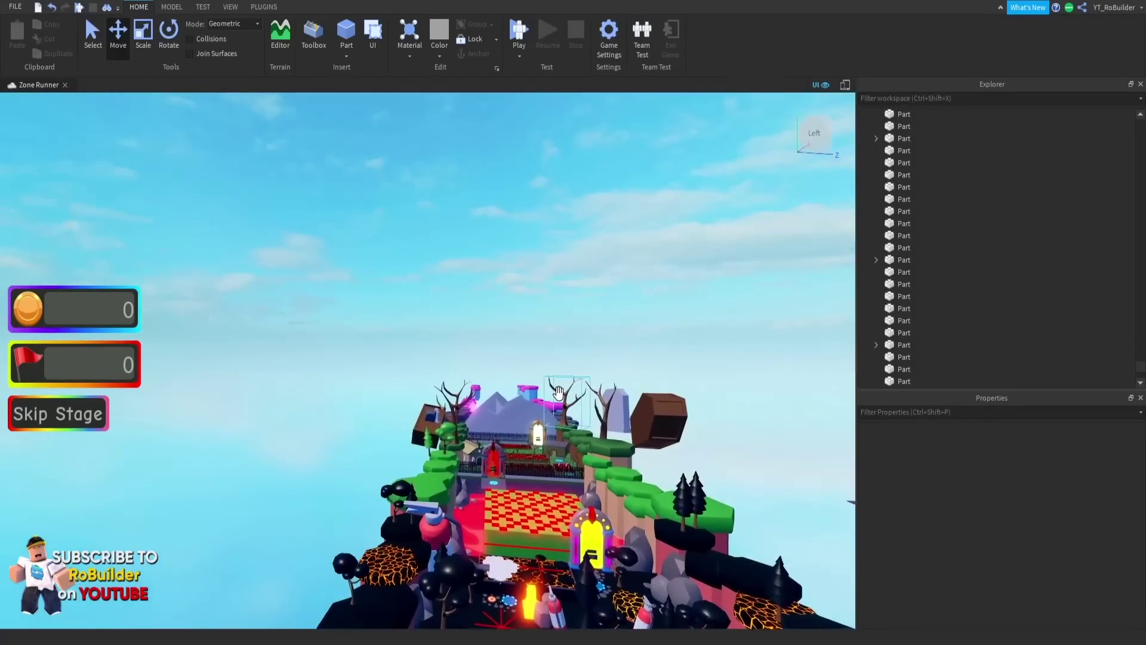
pyautogui.scroll(6, 558, 392)
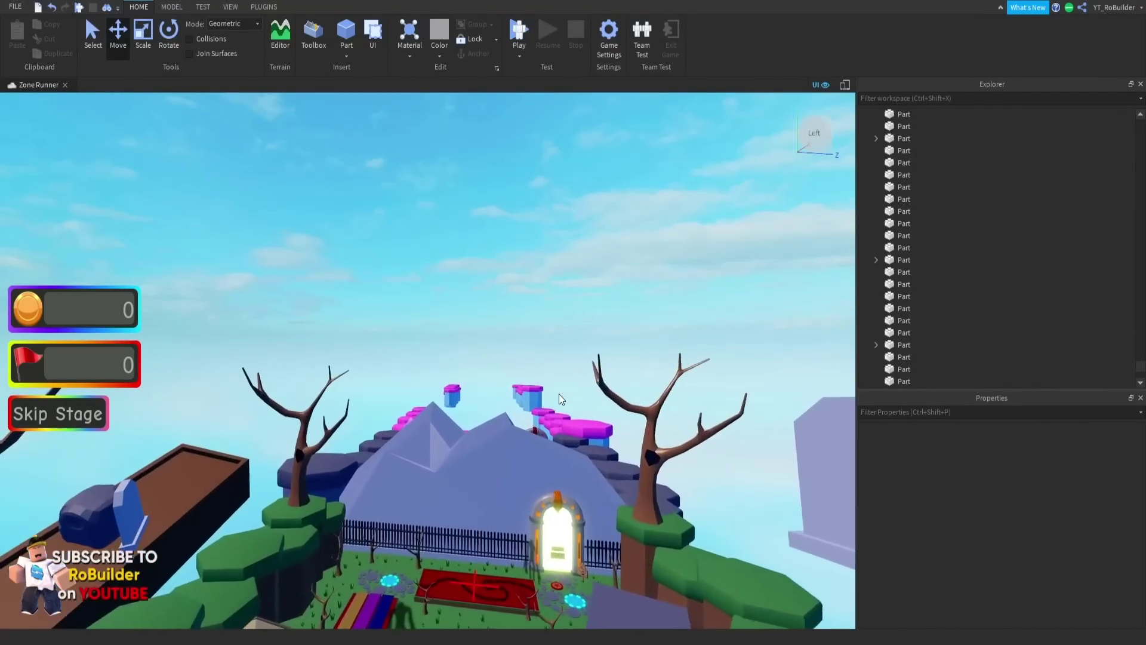
pyautogui.press('w')
pyautogui.moveTo(559, 394); pyautogui.dragTo(562, 388, button='right')
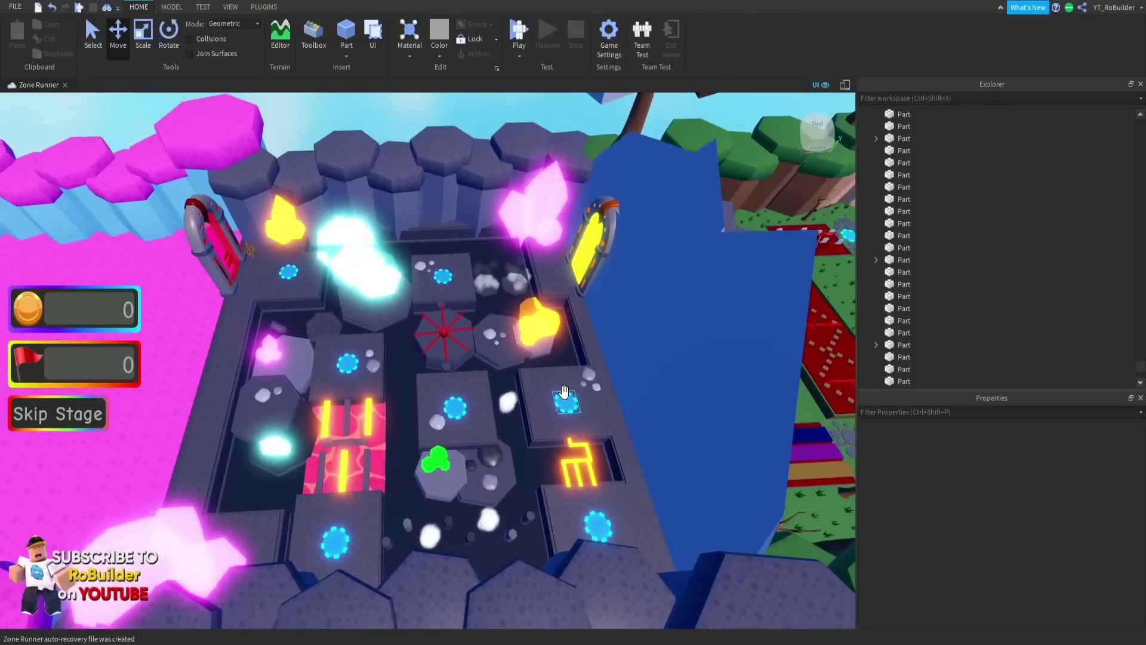
pyautogui.scroll(-5, 564, 391)
pyautogui.scroll(3, 478, 386)
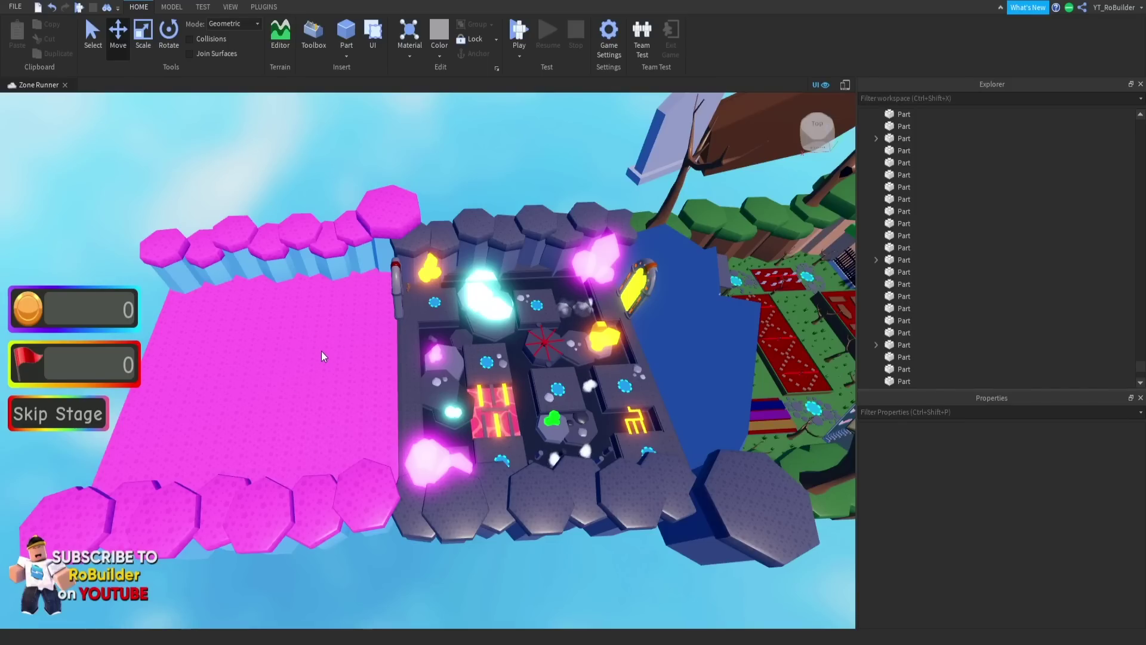
# Survey the whole obby map and the empty pink stage next to the dark crystal stage
pyautogui.moveTo(354, 400); pyautogui.dragTo(353, 400, button='right')
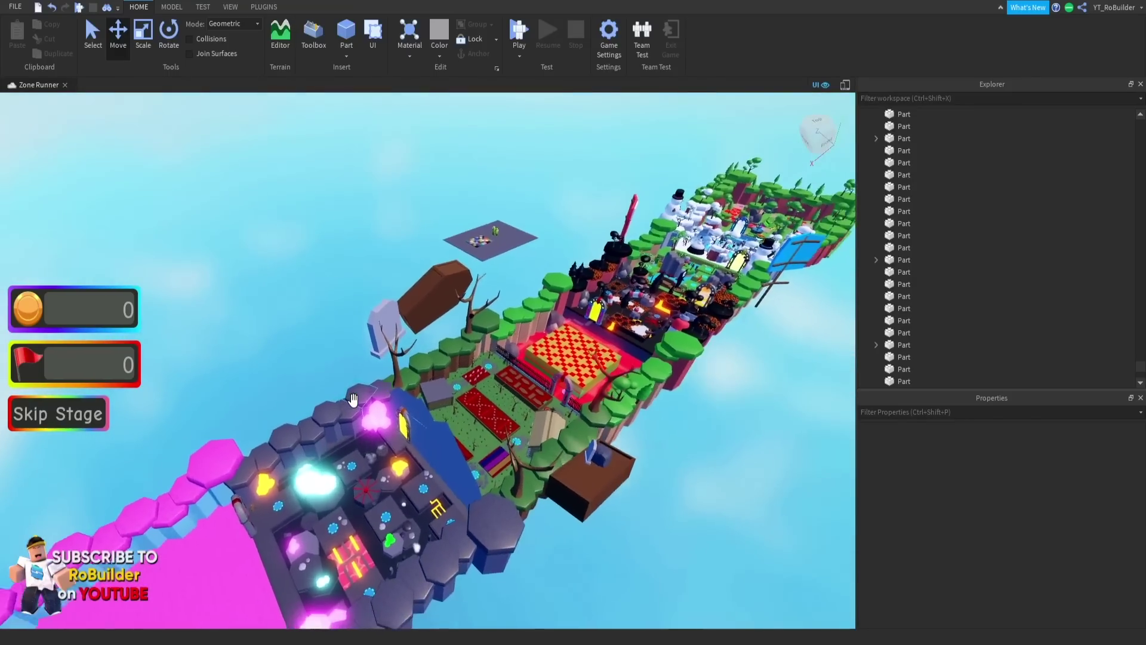
pyautogui.press('s')
pyautogui.press('d')
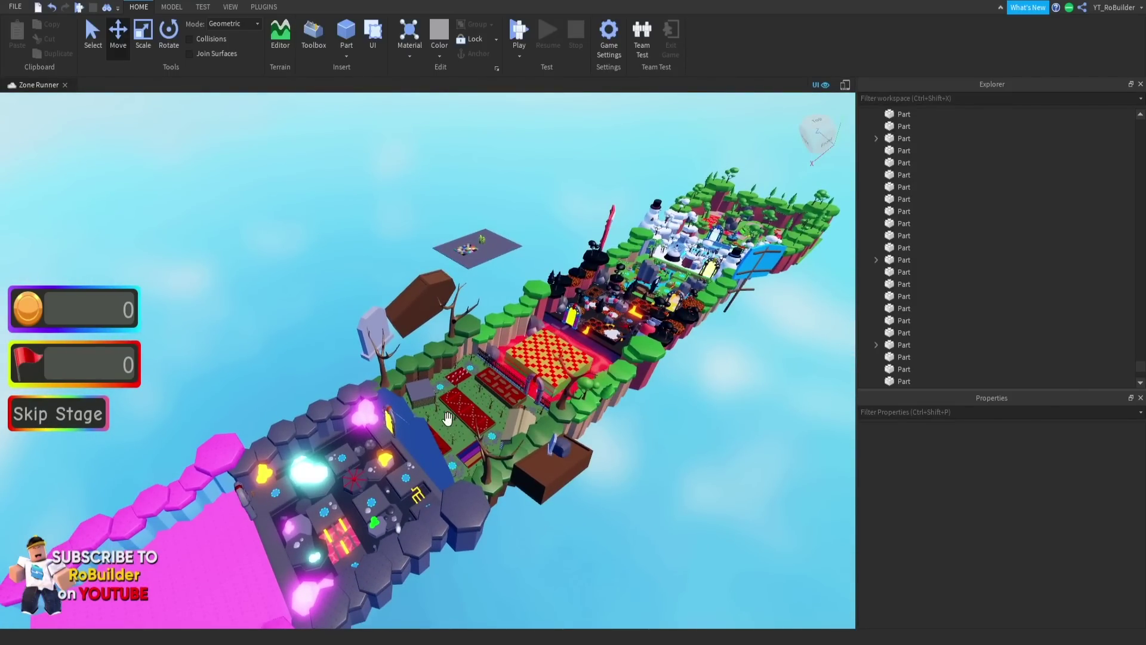
pyautogui.moveTo(361, 472); pyautogui.dragTo(365, 465, button='right')
pyautogui.press('w')
pyautogui.press('a')
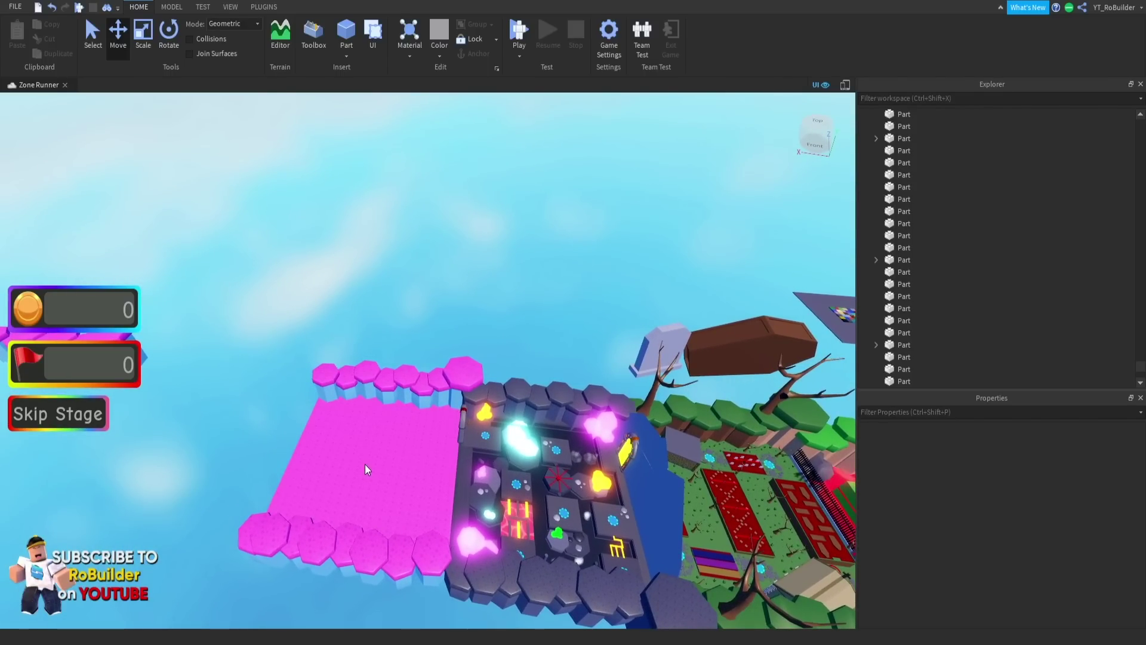
pyautogui.moveTo(360, 445); pyautogui.dragTo(362, 445, button='right')
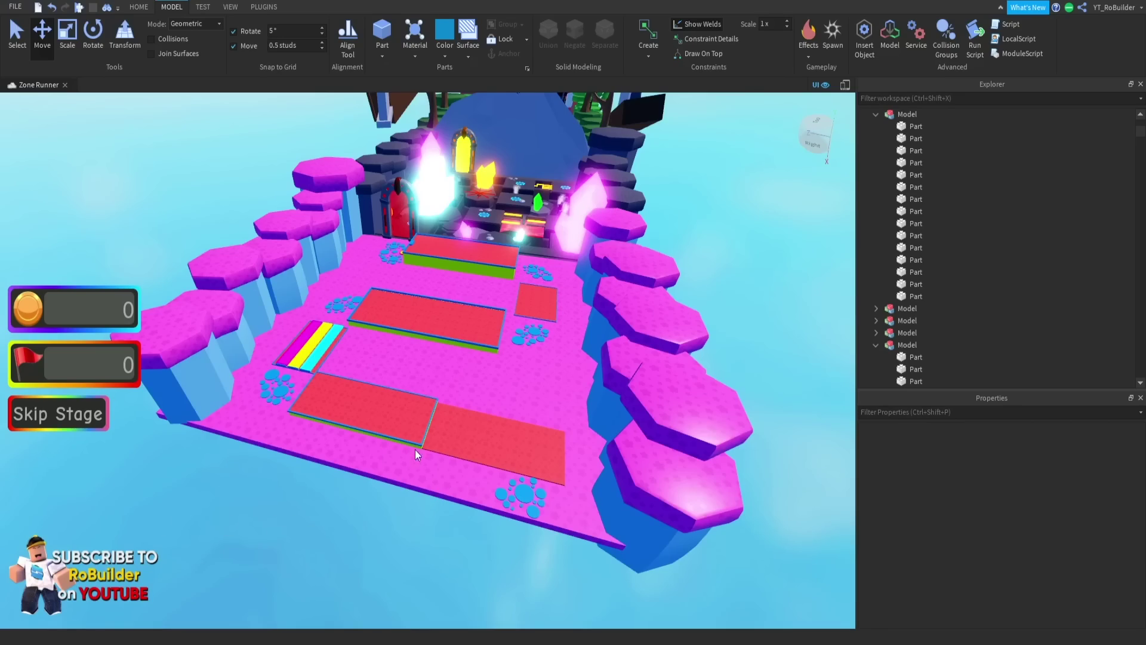
# Examine the blue circle clusters and the red platforms with blue borders on the pink stage
pyautogui.moveTo(415, 449); pyautogui.dragTo(418, 446, button='right')
pyautogui.scroll(8, 418, 445)
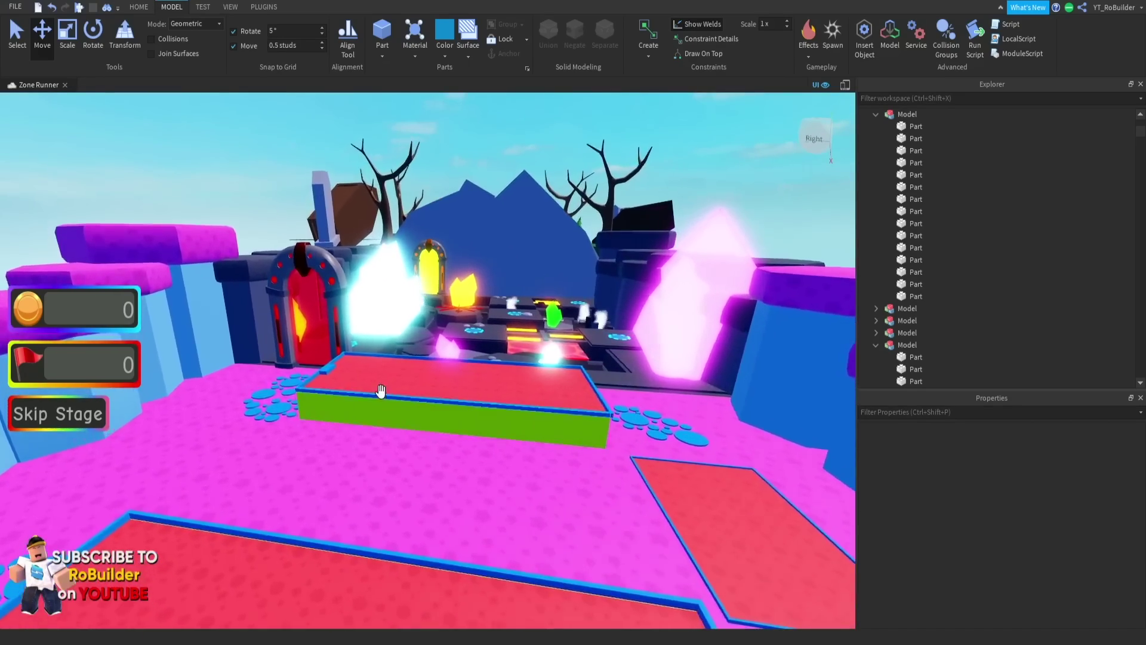
pyautogui.moveTo(381, 391); pyautogui.dragTo(382, 436, button='right')
pyautogui.press('w')
pyautogui.press('w')
pyautogui.press('s')
pyautogui.press('w')
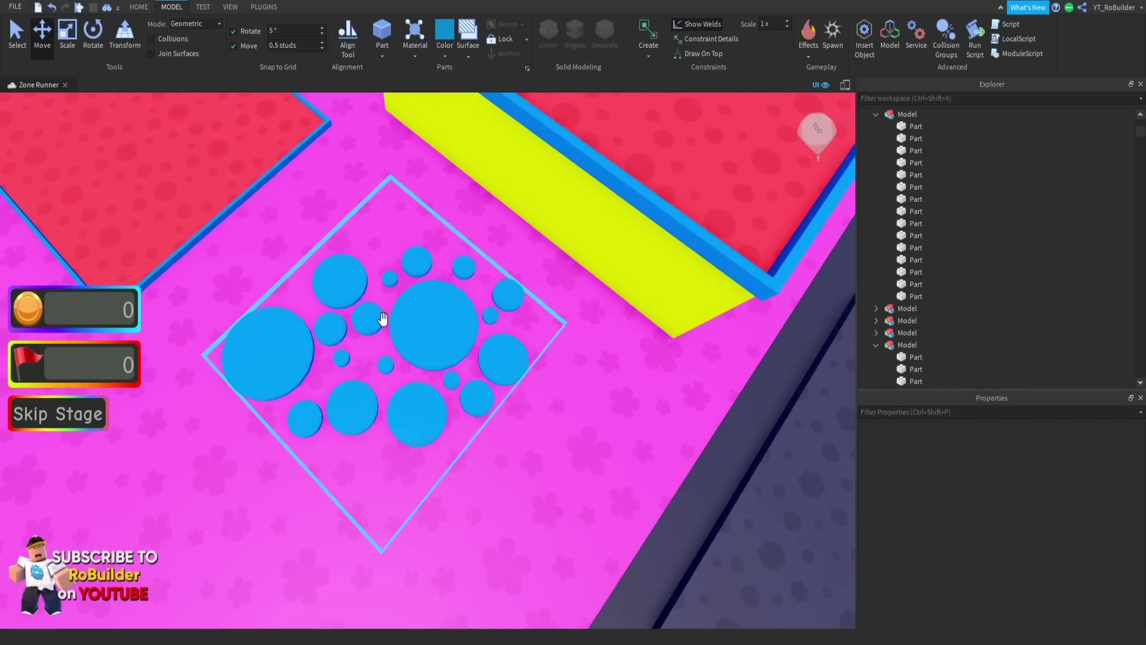
pyautogui.moveTo(414, 352); pyautogui.dragTo(414, 352, button='right')
pyautogui.press('s')
pyautogui.press('a')
pyautogui.press('w')
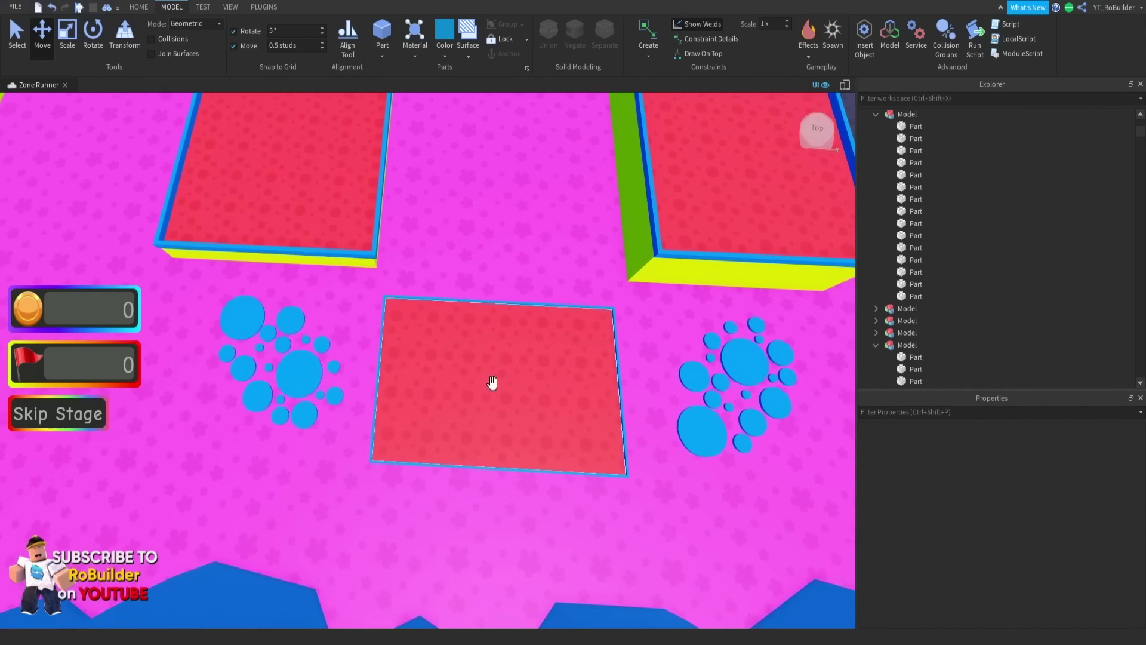
pyautogui.press('d')
pyautogui.press('a')
pyautogui.press('d')
pyautogui.press('a')
pyautogui.press('a')
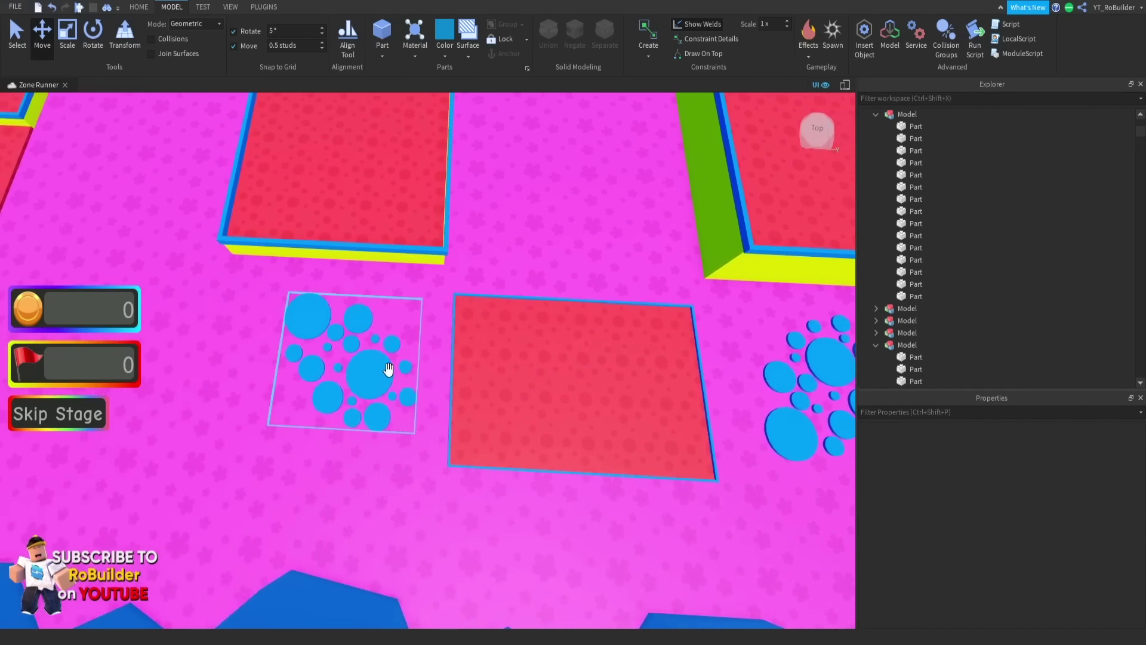
# Inspect the cyan, yellow and magenta striped platform and the flat red areas on the pink stage
pyautogui.moveTo(381, 362); pyautogui.dragTo(452, 443, button='right')
pyautogui.press('w')
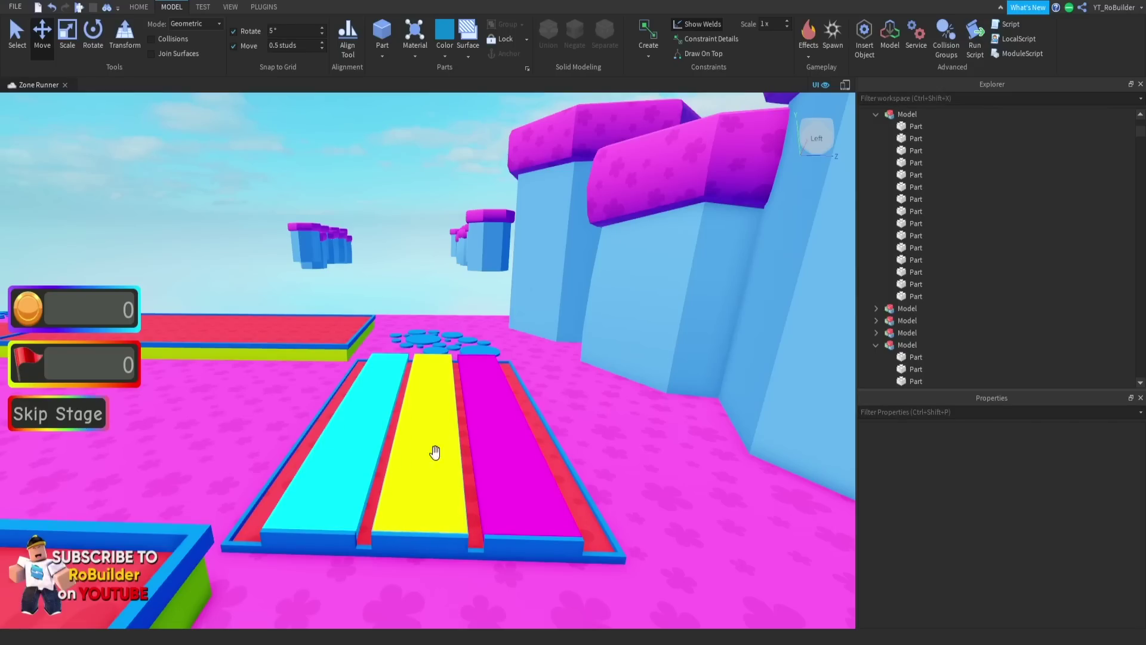
pyautogui.press('w')
pyautogui.moveTo(486, 460); pyautogui.dragTo(485, 460, button='right')
pyautogui.press('w')
pyautogui.press('s')
pyautogui.press('s')
pyautogui.press('a')
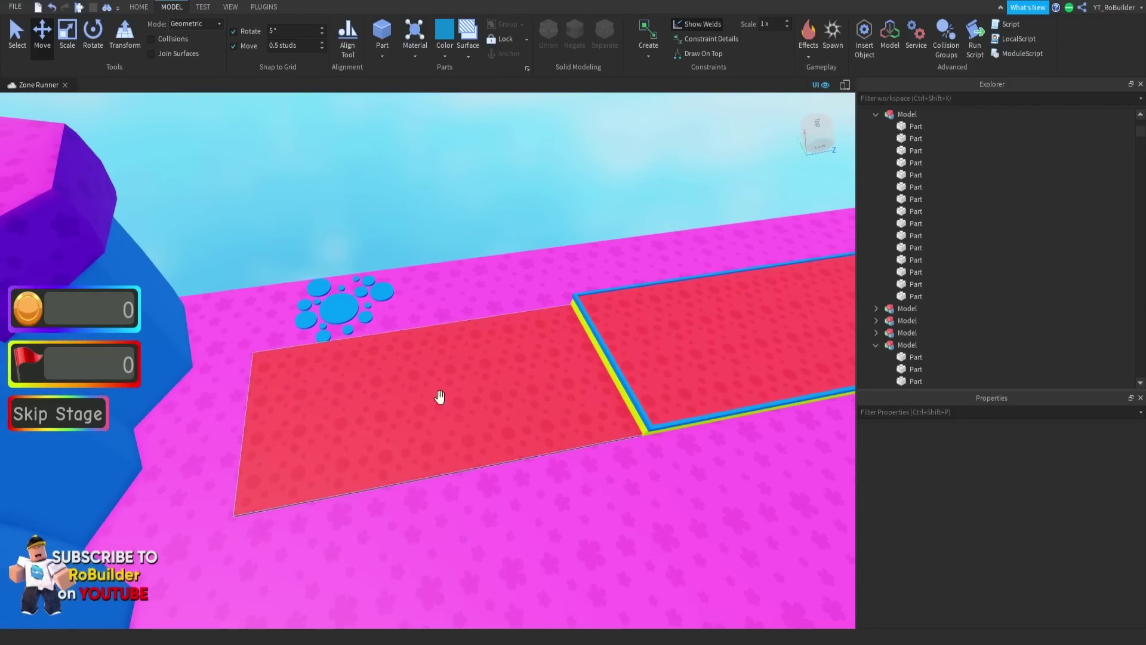
pyautogui.moveTo(502, 327); pyautogui.dragTo(502, 329, button='right')
pyautogui.press('d')
# Duplicate the cracked octagonal stone slab in the dark crystal stage and scale the copy down to a small stone
pyautogui.scroll(-5, 502, 332)
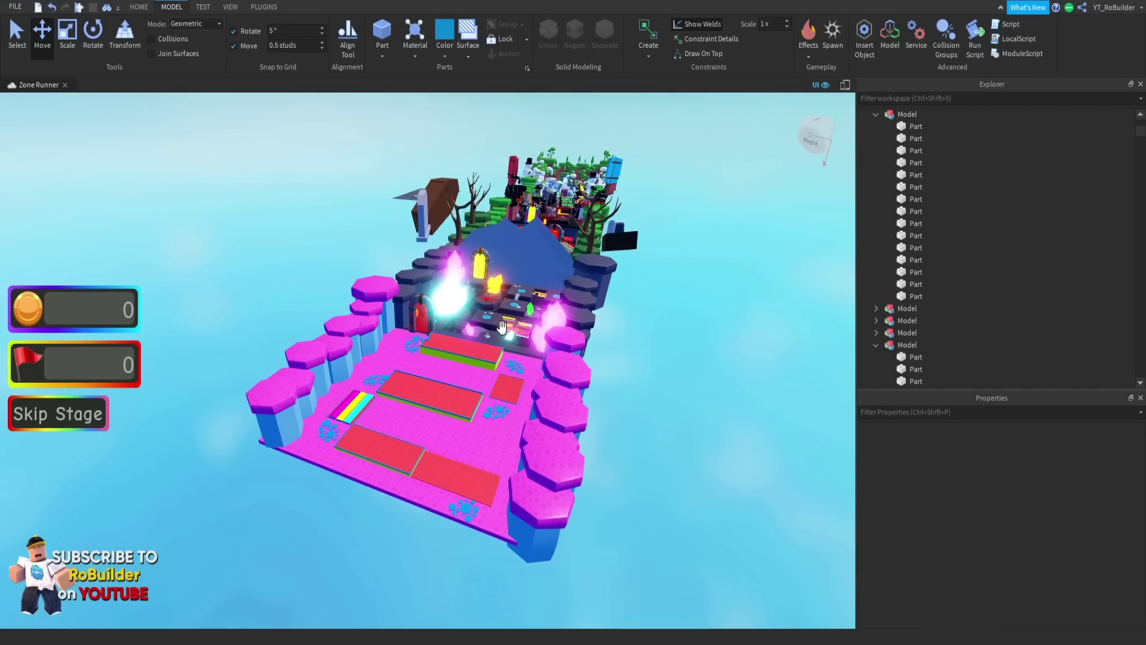
pyautogui.scroll(10, 501, 327)
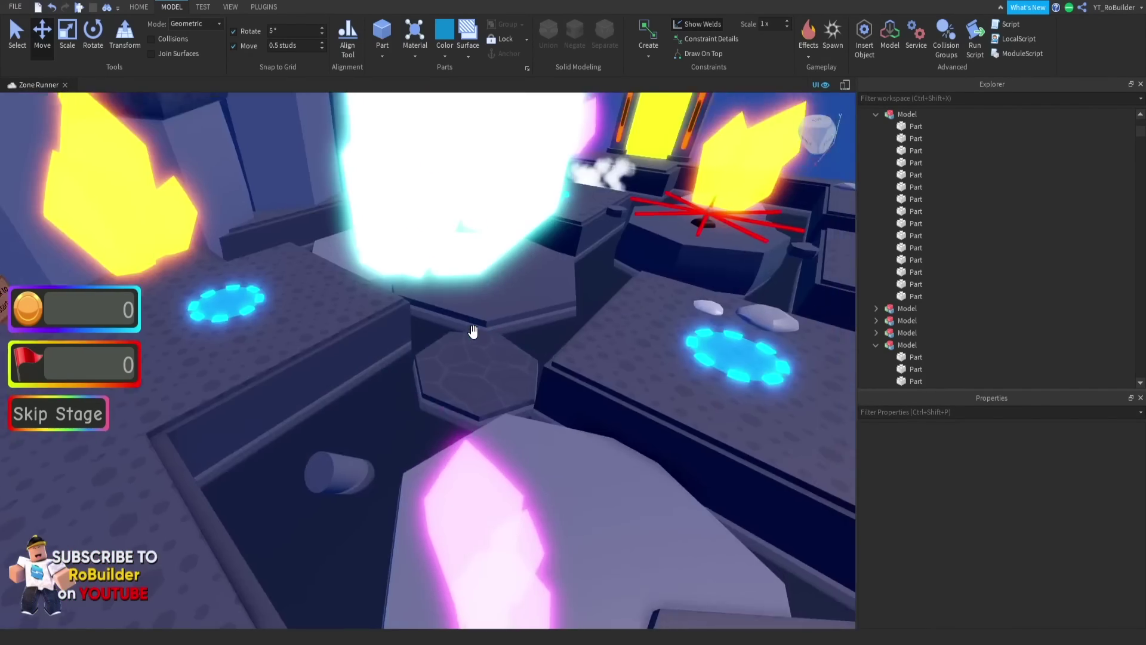
pyautogui.scroll(5, 453, 370)
pyautogui.click(394, 448)
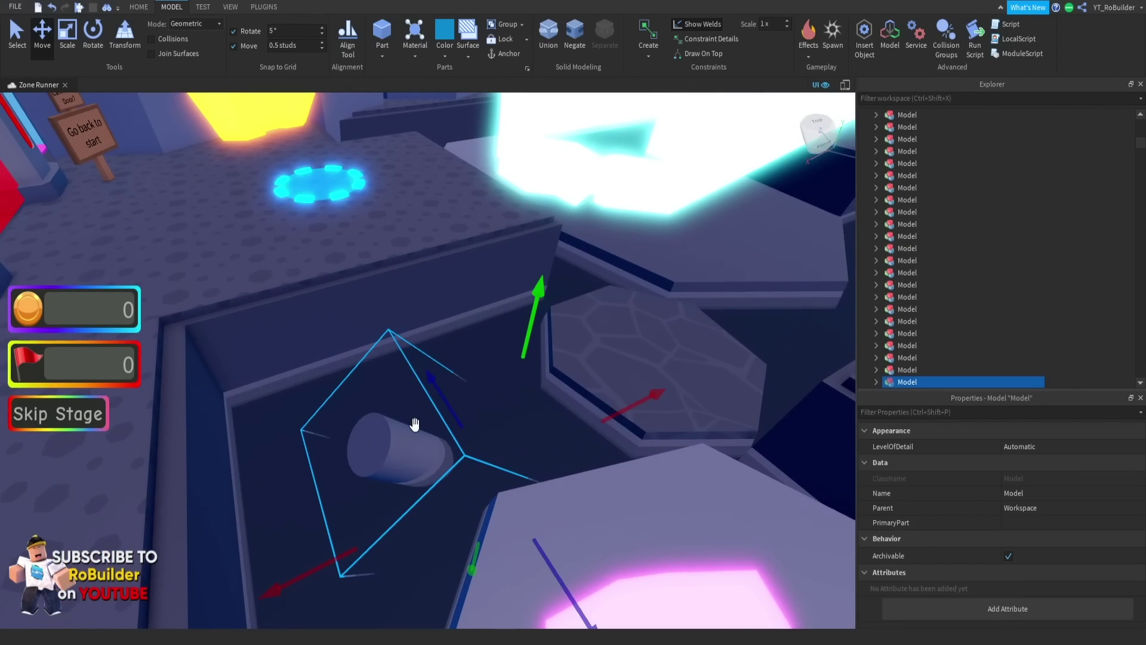
pyautogui.moveTo(639, 348); pyautogui.dragTo(545, 428, button='right')
pyautogui.scroll(-3, 525, 356)
pyautogui.scroll(5, 523, 356)
pyautogui.click(555, 440)
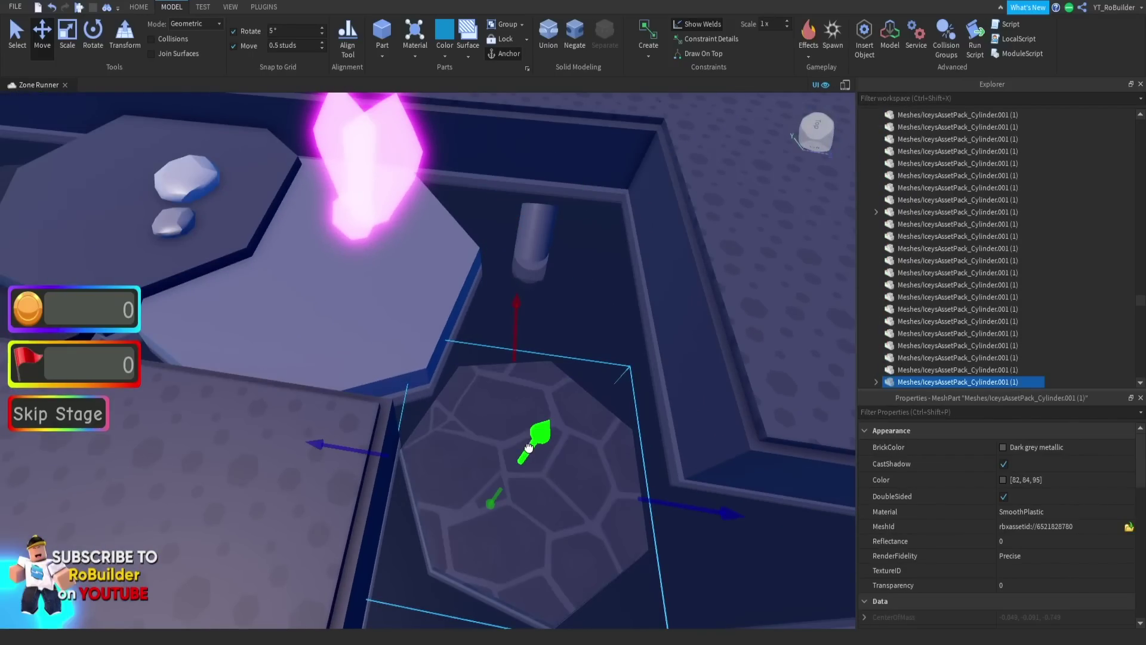
pyautogui.scroll(3, 543, 412)
pyautogui.click(66, 34)
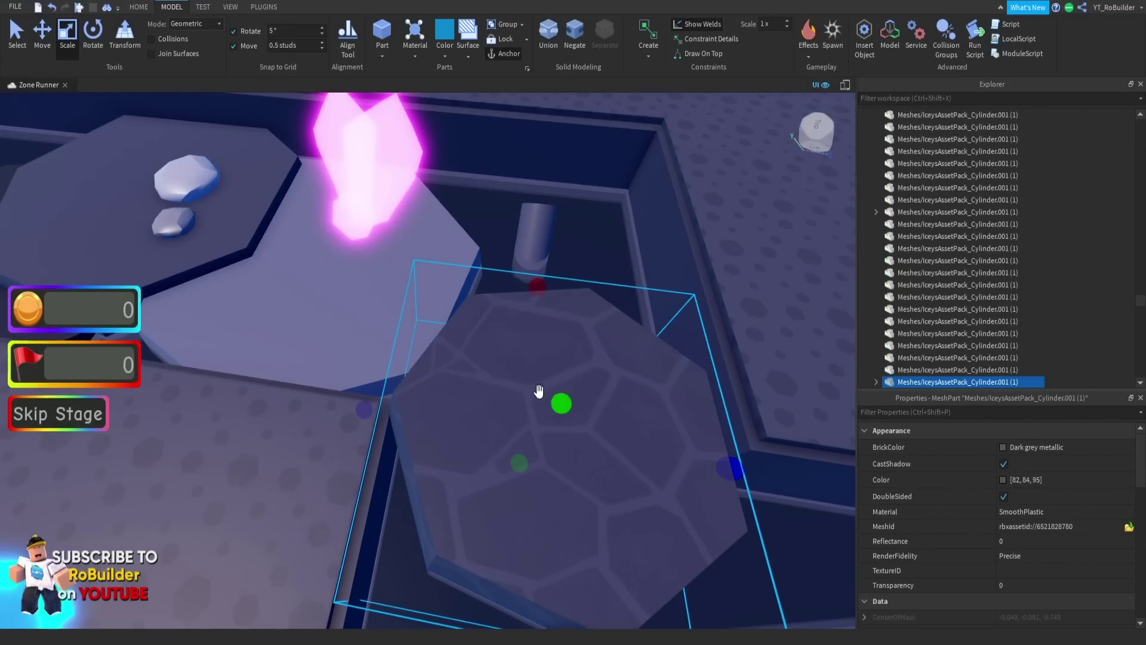
pyautogui.moveTo(558, 399); pyautogui.dragTo(786, 428)
pyautogui.click(40, 37)
pyautogui.scroll(-2, 777, 423)
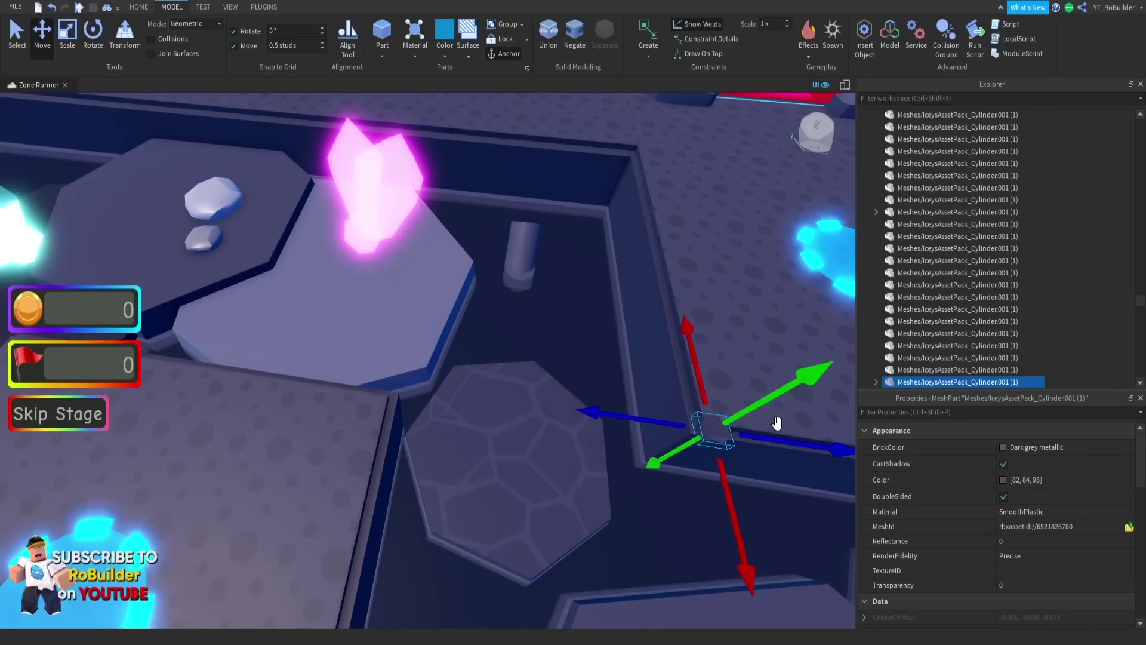
# Move the small stone copy into place near the cracked slab in the dark crystal stage's pit
pyautogui.moveTo(777, 422); pyautogui.dragTo(668, 406, button='right')
pyautogui.moveTo(596, 374); pyautogui.dragTo(530, 450)
pyautogui.click(68, 35)
pyautogui.click(42, 35)
pyautogui.moveTo(635, 522); pyautogui.dragTo(592, 454)
pyautogui.moveTo(603, 442); pyautogui.dragTo(612, 413, button='right')
pyautogui.moveTo(468, 467); pyautogui.dragTo(476, 468)
# Look over the pink stage's platforms and examine the row of lollipops on the raised red platform
pyautogui.moveTo(376, 384); pyautogui.dragTo(376, 384, button='right')
pyautogui.press('s')
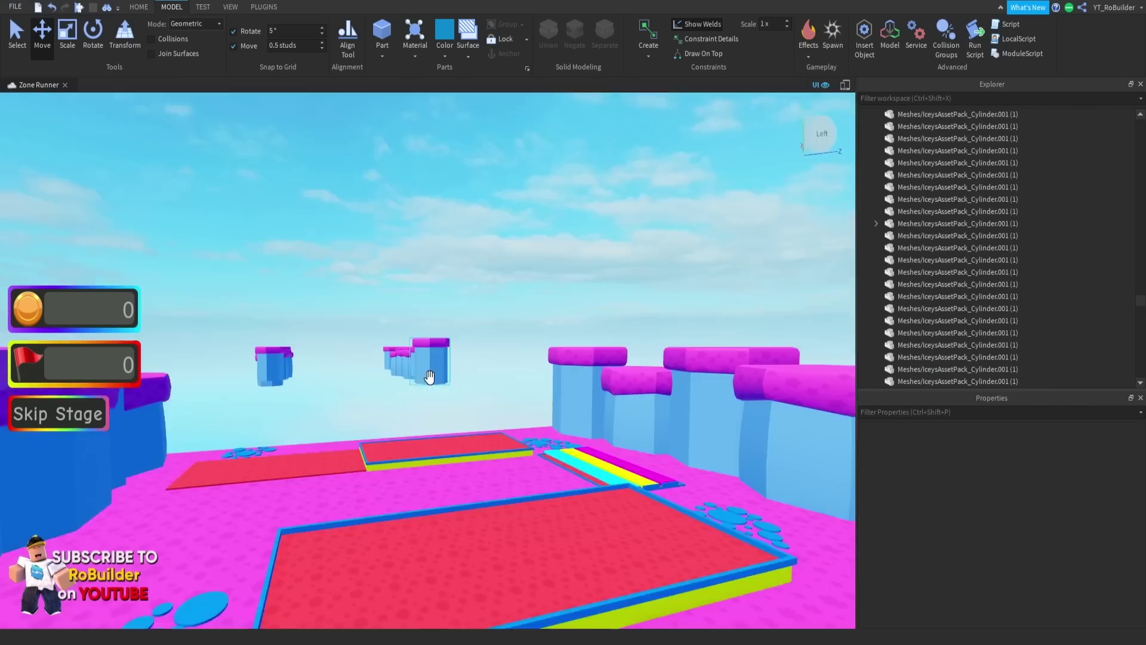
pyautogui.moveTo(429, 378); pyautogui.dragTo(430, 378, button='right')
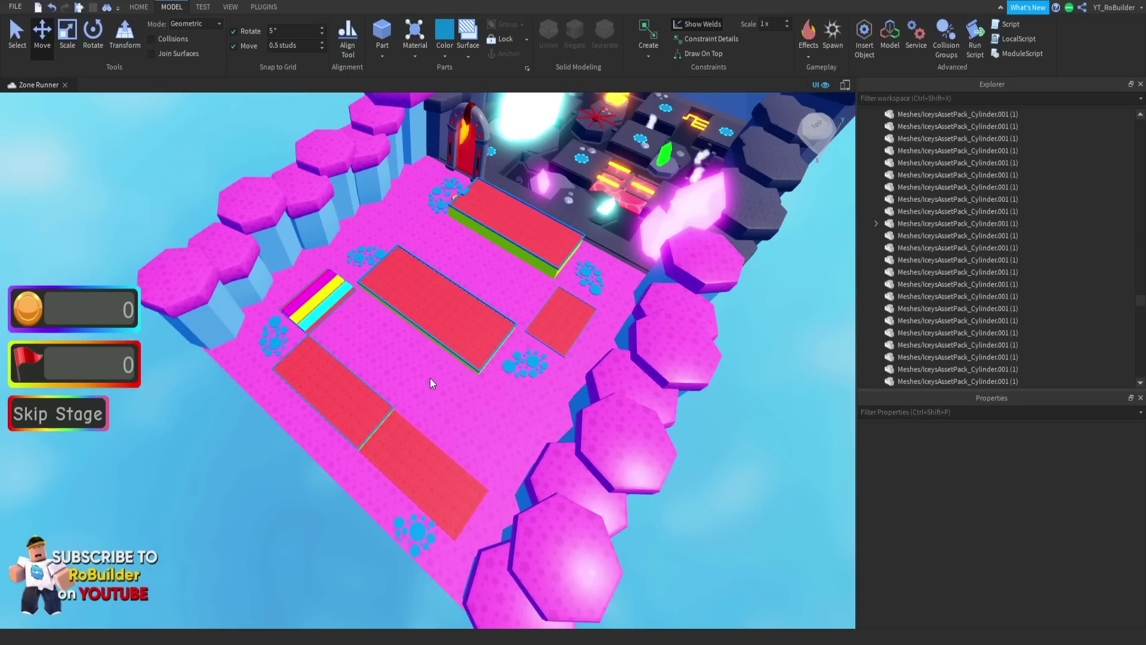
pyautogui.moveTo(424, 403); pyautogui.dragTo(499, 391, button='right')
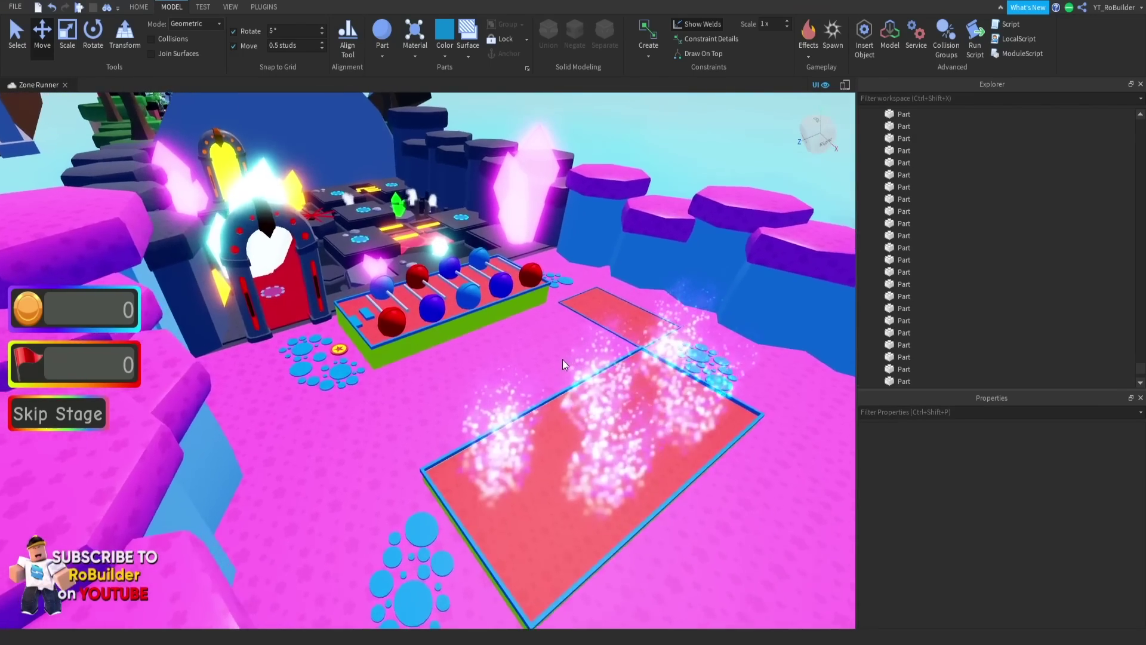
pyautogui.press('w')
pyautogui.moveTo(562, 360); pyautogui.dragTo(563, 359, button='right')
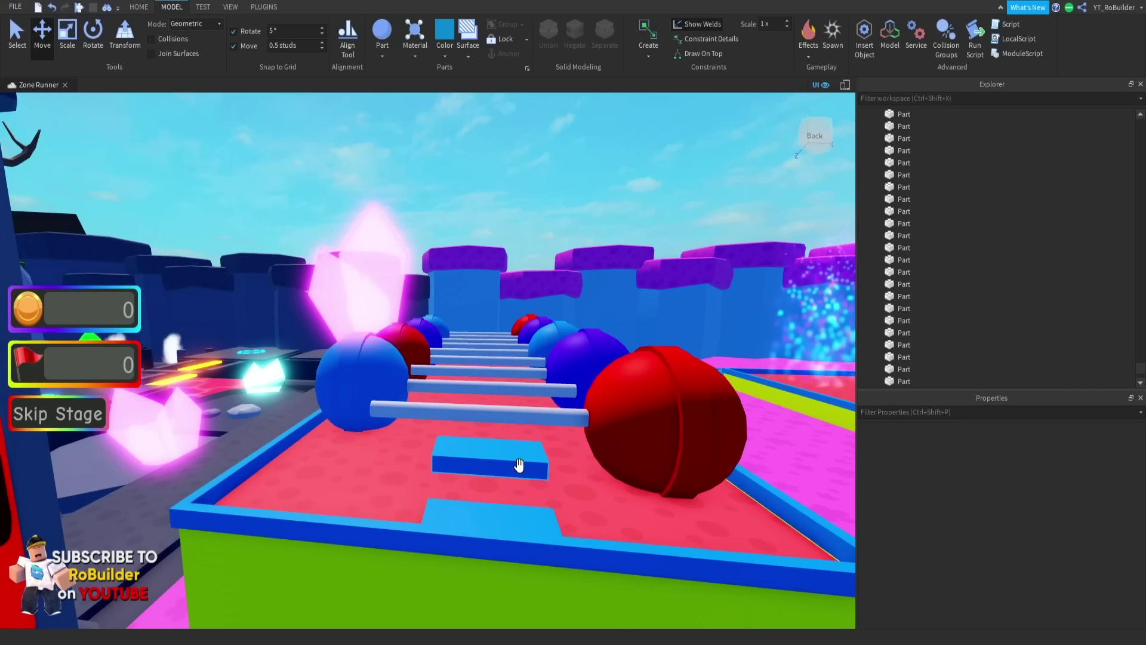
pyautogui.moveTo(520, 464); pyautogui.dragTo(516, 461, button='right')
pyautogui.press('w')
# Select the head parts of the lollipops along the outer edge of the raised platform, starting with the red one by the blue steps
pyautogui.scroll(-4, 567, 392)
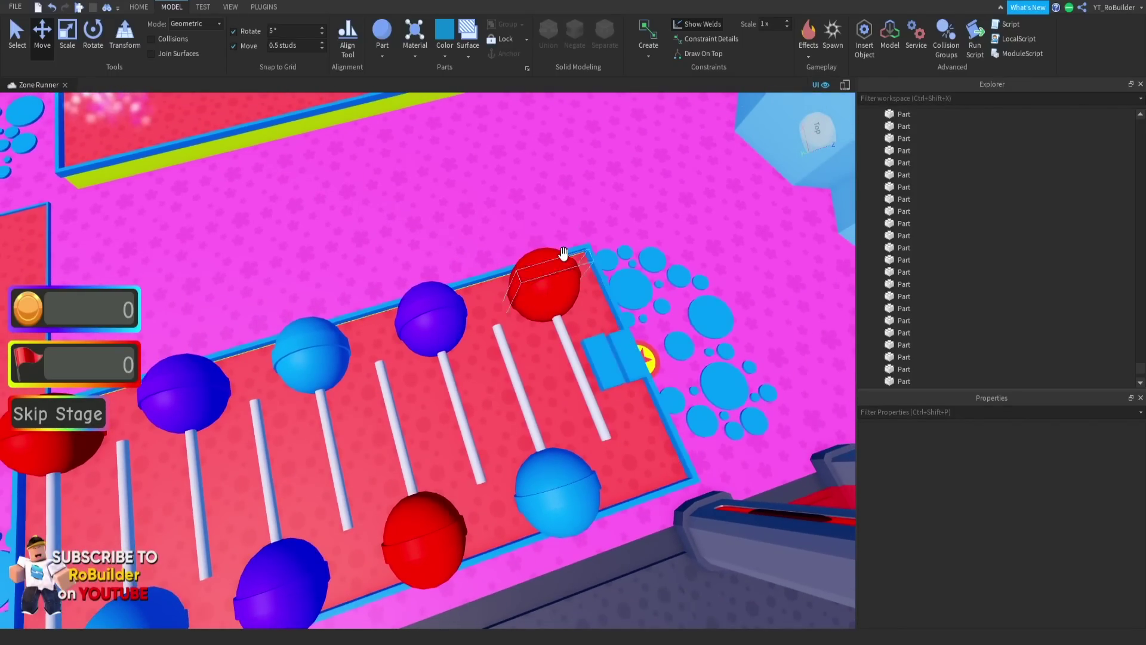
pyautogui.click(561, 284)
pyautogui.keyDown('ctrl'); pyautogui.click(432, 307); pyautogui.keyUp('ctrl')
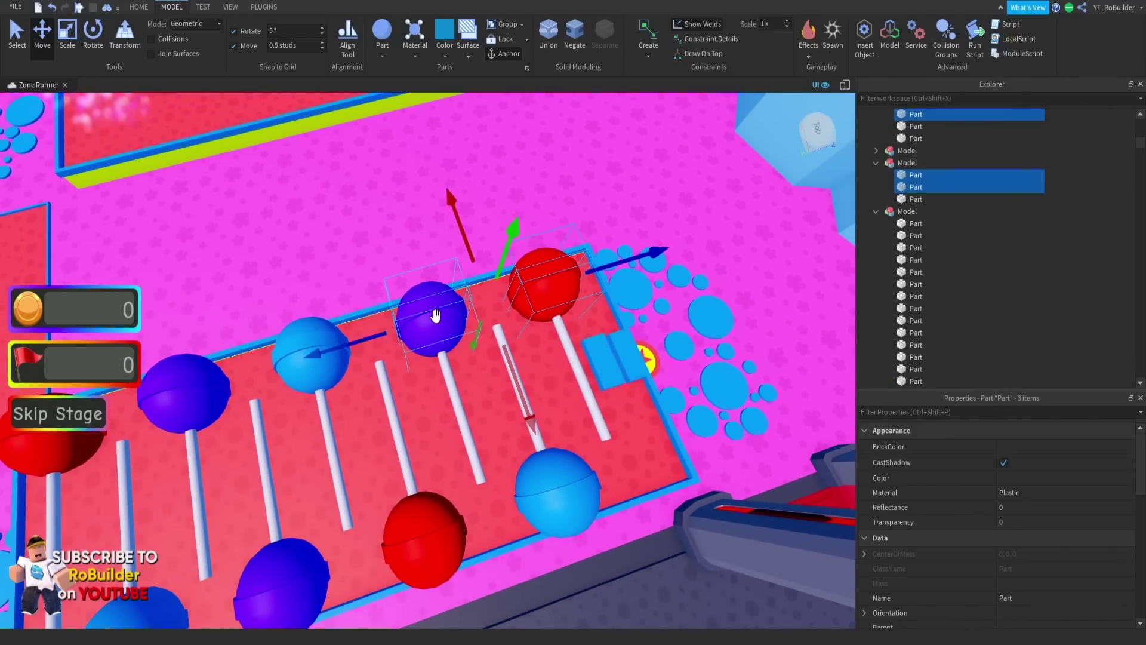
pyautogui.keyDown('ctrl'); pyautogui.click(291, 348); pyautogui.keyUp('ctrl')
pyautogui.moveTo(378, 358); pyautogui.dragTo(365, 325, button='right')
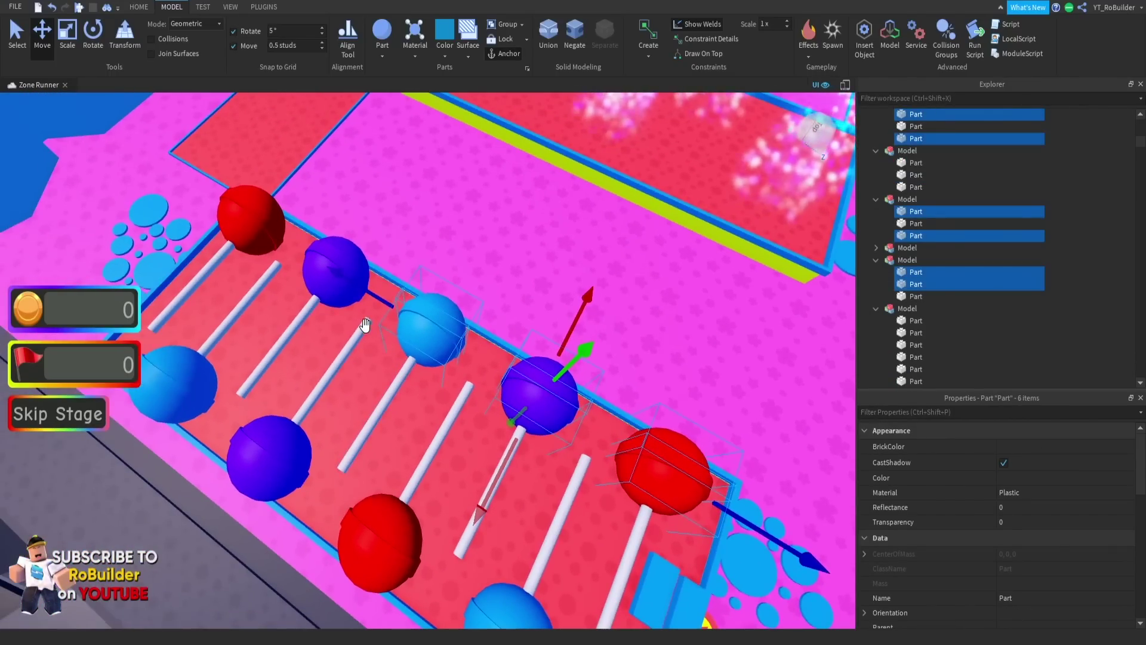
pyautogui.keyDown('ctrl'); pyautogui.click(318, 257); pyautogui.keyUp('ctrl')
pyautogui.keyDown('ctrl'); pyautogui.click(238, 224); pyautogui.keyUp('ctrl')
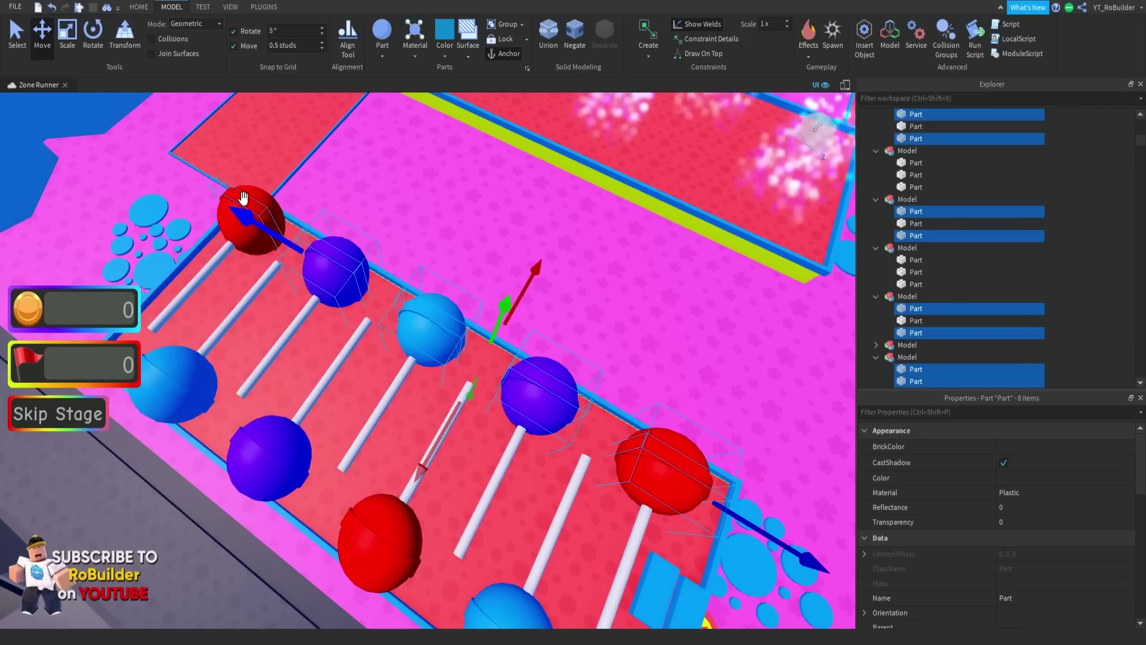
# Add the head parts of the four lollipops along the edge facing the dark crystal stage to the selection
pyautogui.moveTo(364, 220); pyautogui.dragTo(592, 334, button='right')
pyautogui.keyDown('ctrl'); pyautogui.click(556, 395); pyautogui.keyUp('ctrl')
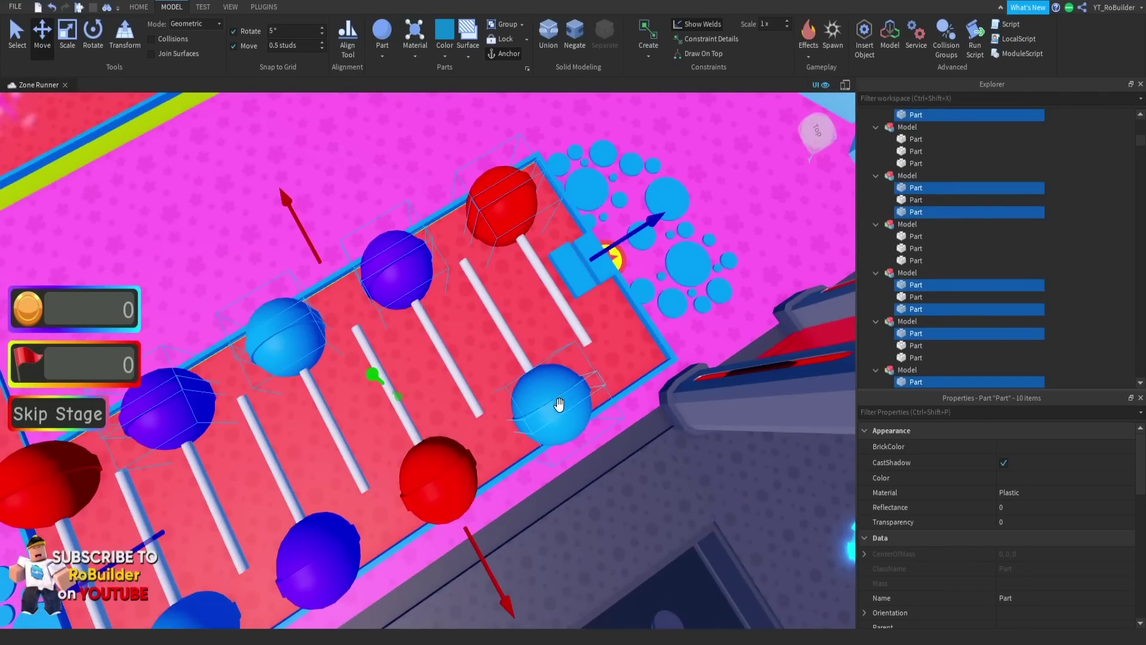
pyautogui.keyDown('ctrl'); pyautogui.click(557, 407); pyautogui.keyUp('ctrl')
pyautogui.moveTo(558, 407); pyautogui.dragTo(387, 433, button='right')
pyautogui.keyDown('ctrl'); pyautogui.click(387, 434); pyautogui.keyUp('ctrl')
pyautogui.keyDown('ctrl'); pyautogui.click(386, 444); pyautogui.keyUp('ctrl')
pyautogui.keyDown('ctrl'); pyautogui.click(268, 399); pyautogui.keyUp('ctrl')
pyautogui.keyDown('ctrl'); pyautogui.click(187, 318); pyautogui.keyUp('ctrl')
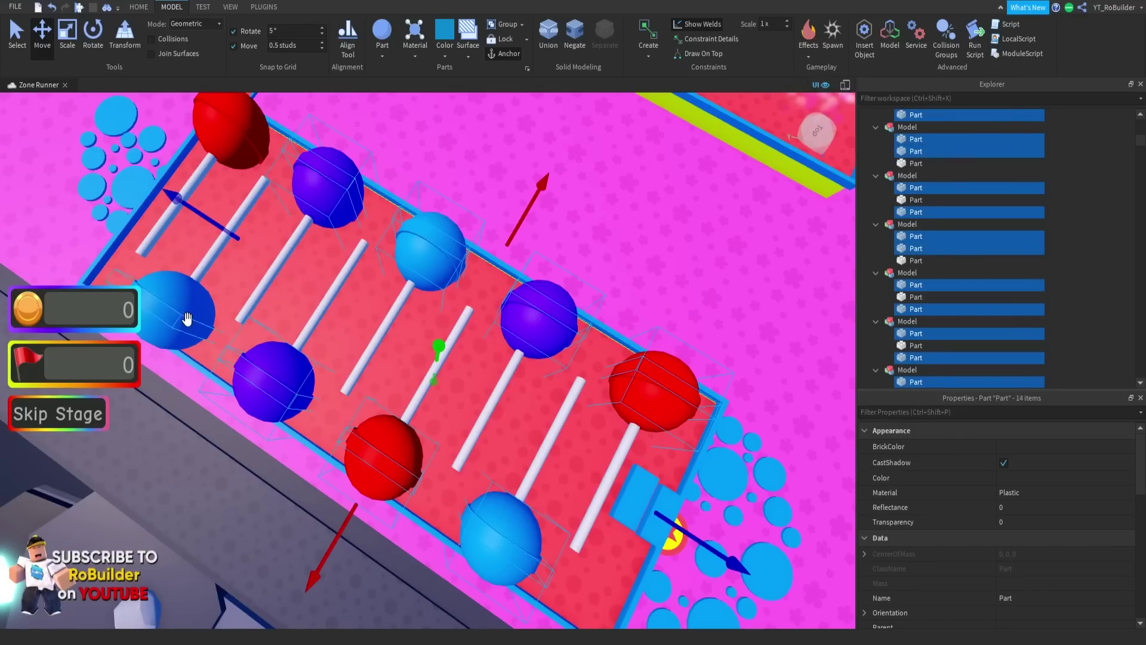
pyautogui.keyDown('ctrl'); pyautogui.click(176, 307); pyautogui.keyUp('ctrl')
pyautogui.keyDown('ctrl'); pyautogui.click(171, 312); pyautogui.keyUp('ctrl')
# Add both head parts of the remaining red lollipop at the platform's far end to the selection
pyautogui.moveTo(265, 192); pyautogui.dragTo(262, 176, button='right')
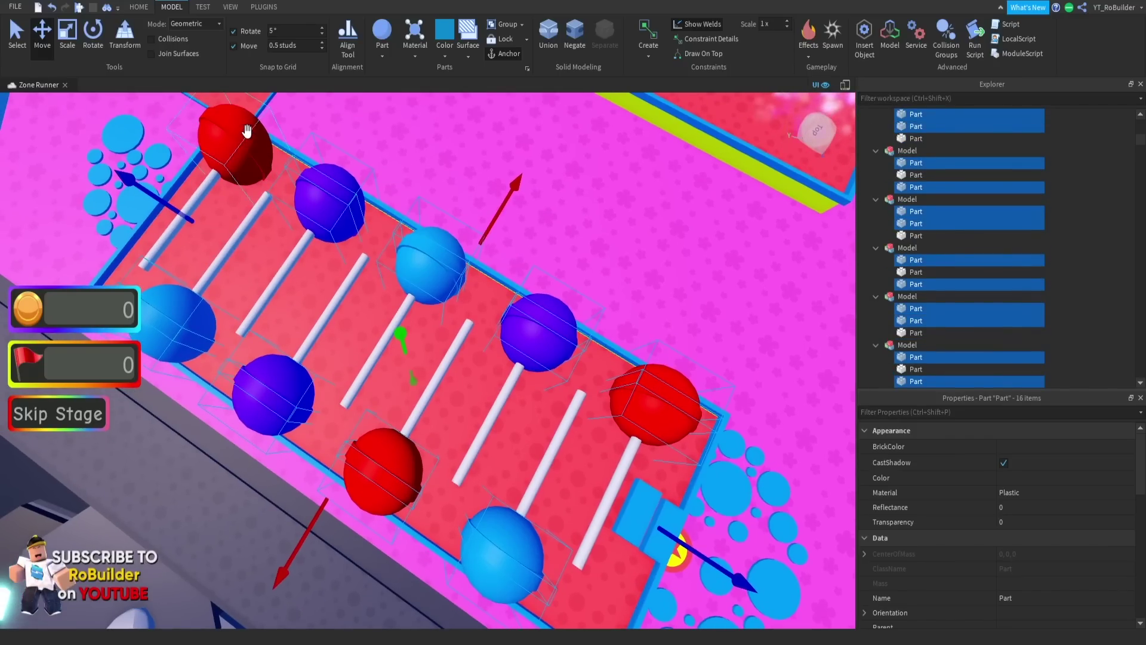
pyautogui.keyDown('ctrl'); pyautogui.click(247, 134); pyautogui.keyUp('ctrl')
pyautogui.keyDown('ctrl'); pyautogui.keyDown('alt'); pyautogui.click(255, 151); pyautogui.keyUp('alt'); pyautogui.keyUp('ctrl')
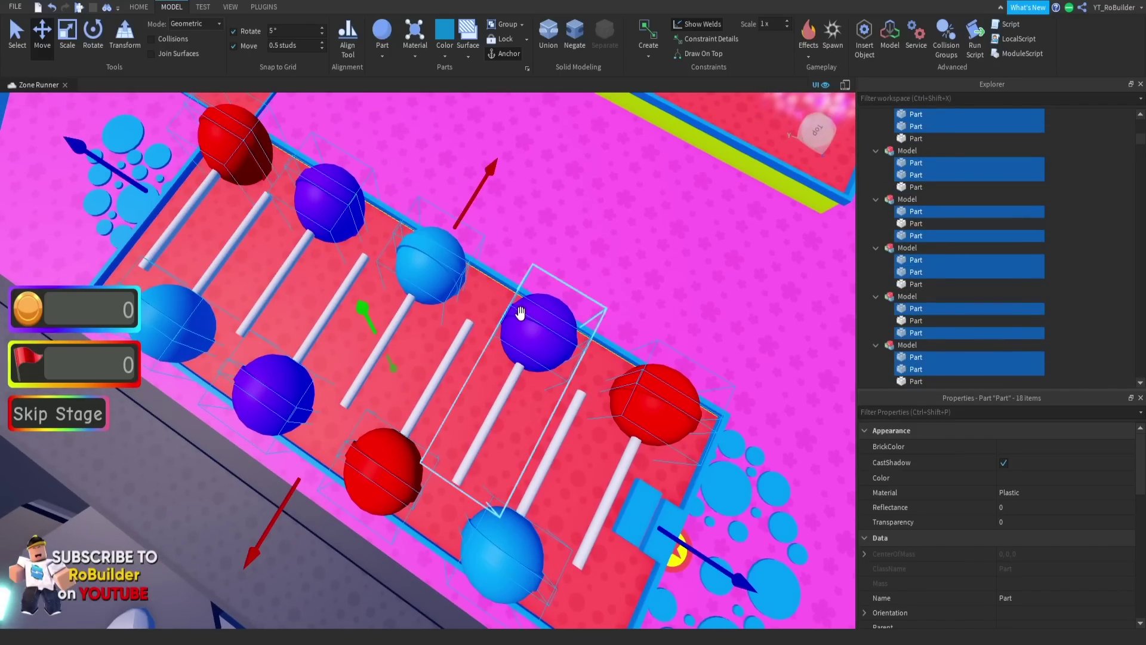
# Tag the selected lollipop head parts as KillPart and turn off their CanCollide property
pyautogui.click(263, 7)
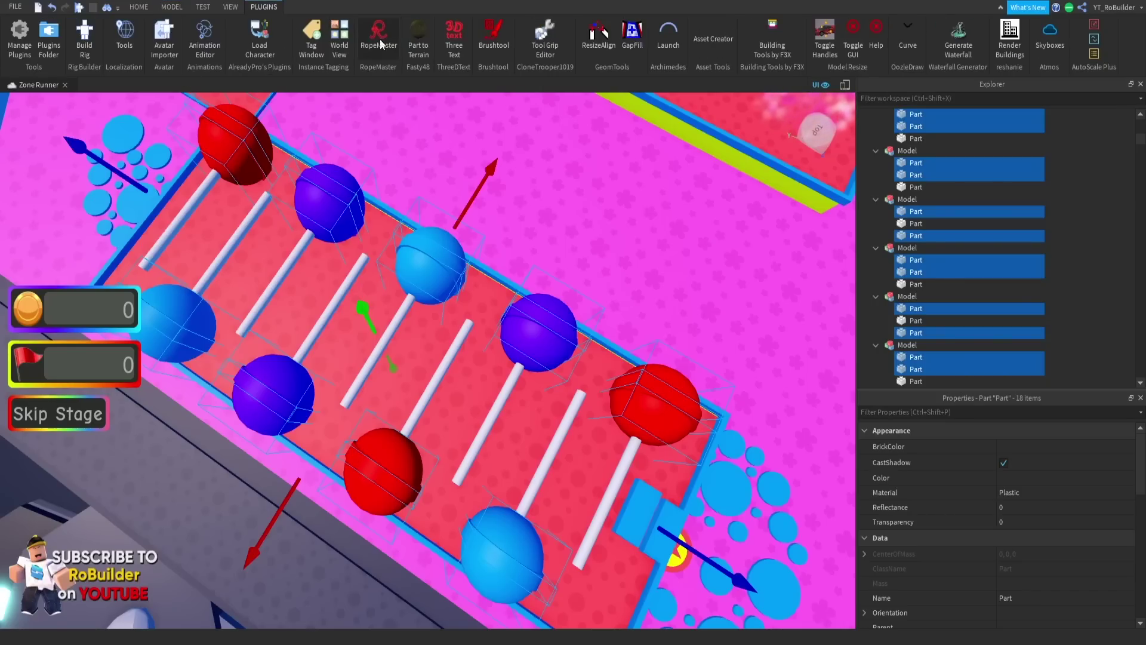
pyautogui.click(316, 33)
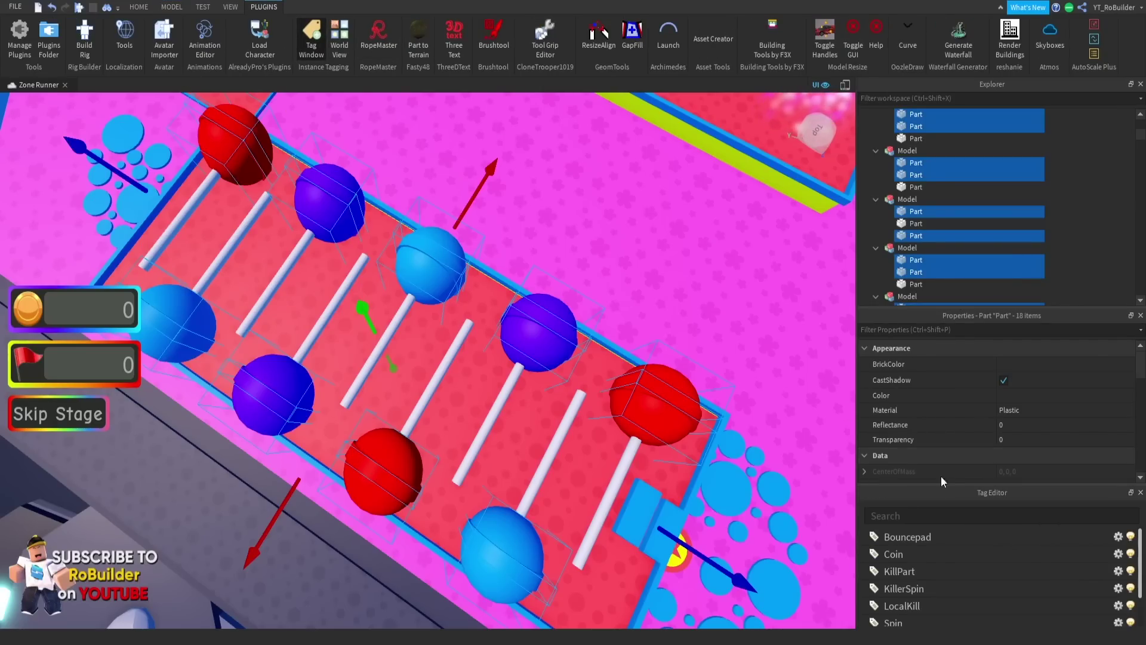
pyautogui.click(915, 576)
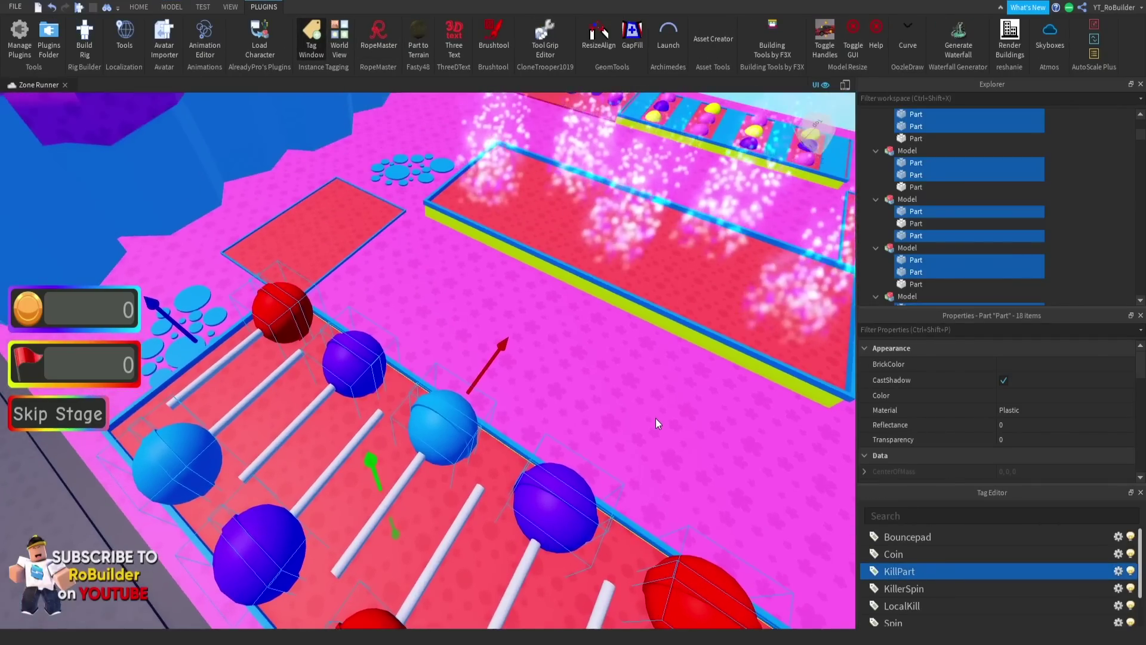
pyautogui.moveTo(655, 417); pyautogui.dragTo(655, 418, button='right')
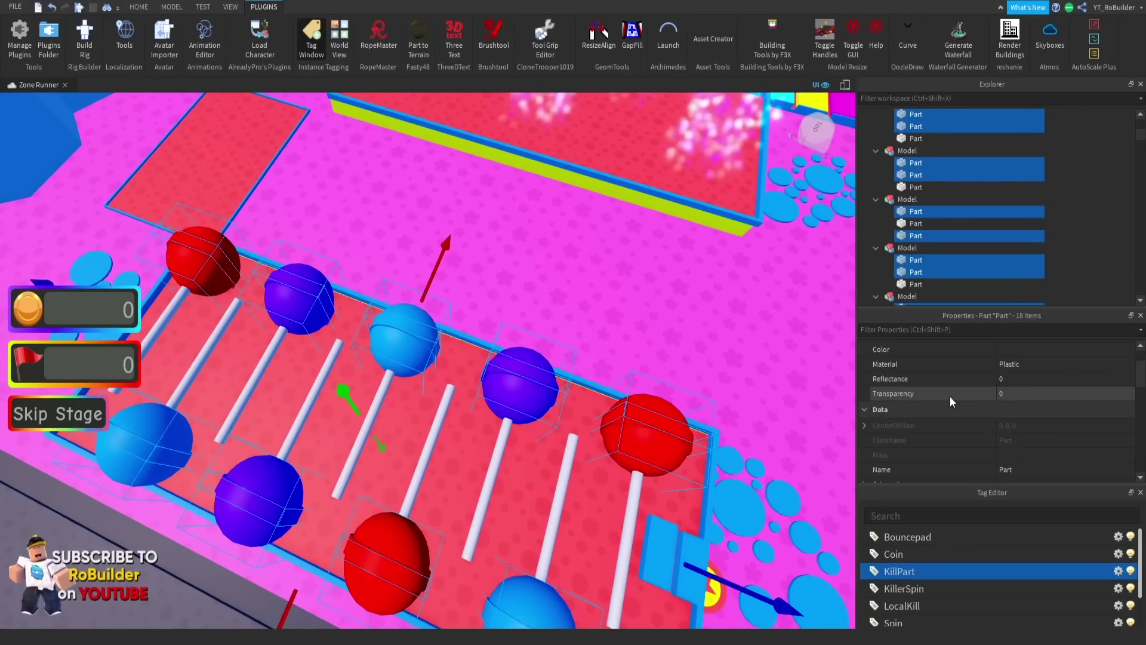
pyautogui.scroll(-4, 950, 396)
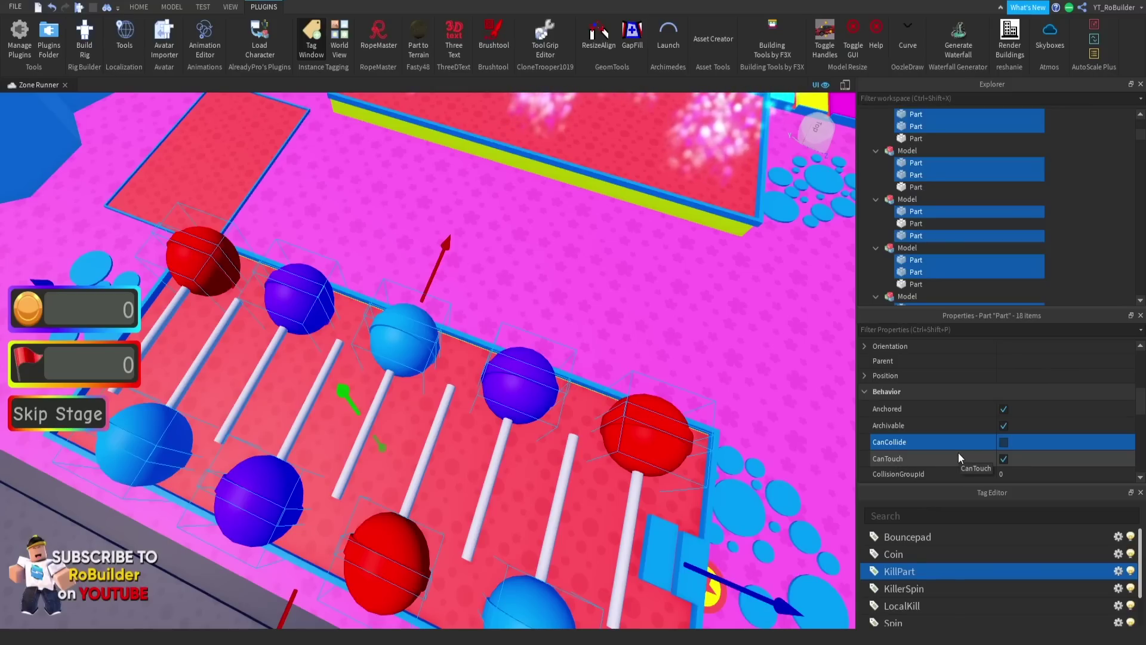
# Deselect the lollipop heads and examine the long red platform with the white particle effects
pyautogui.moveTo(602, 322); pyautogui.dragTo(483, 359, button='right')
pyautogui.click(602, 322)
pyautogui.press('s')
pyautogui.press('d')
pyautogui.press('w')
pyautogui.press('a')
pyautogui.press('a')
pyautogui.press('w')
pyautogui.press('w')
pyautogui.press('a')
pyautogui.press('w')
pyautogui.scroll(-5, 482, 359)
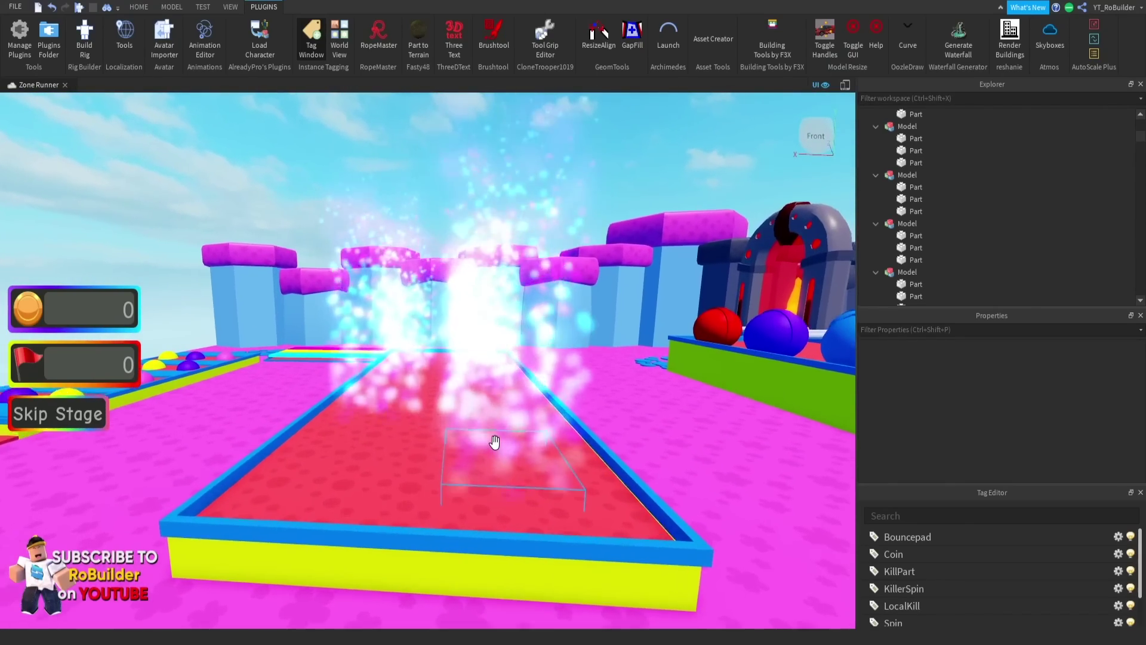
pyautogui.scroll(5, 627, 459)
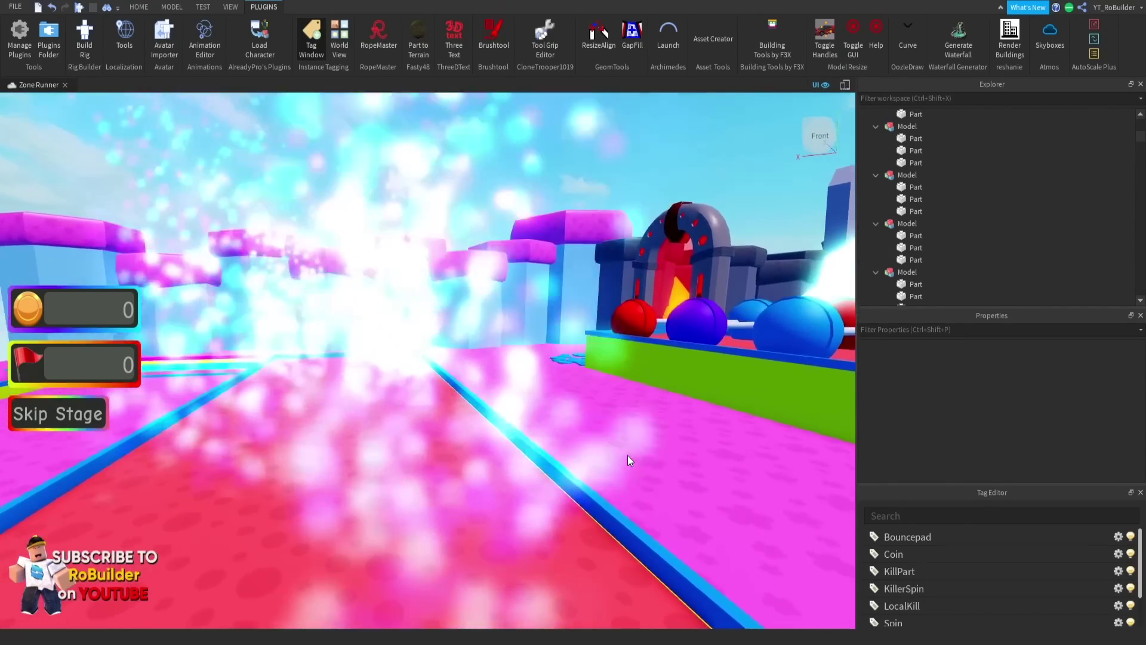
pyautogui.moveTo(628, 457); pyautogui.dragTo(628, 456, button='right')
pyautogui.scroll(-5, 628, 456)
pyautogui.scroll(5, 628, 456)
pyautogui.scroll(-10, 626, 455)
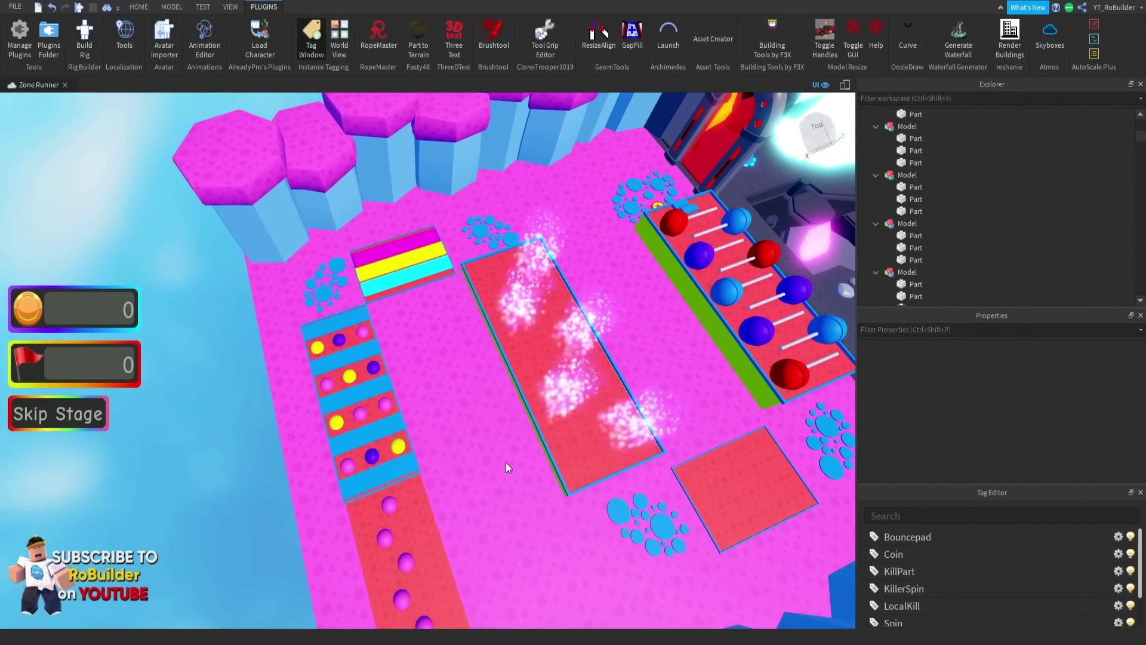
# Examine the rows of coloured balls between the blue strips and the adjoining red platform with pink balls
pyautogui.press('d')
pyautogui.press('w')
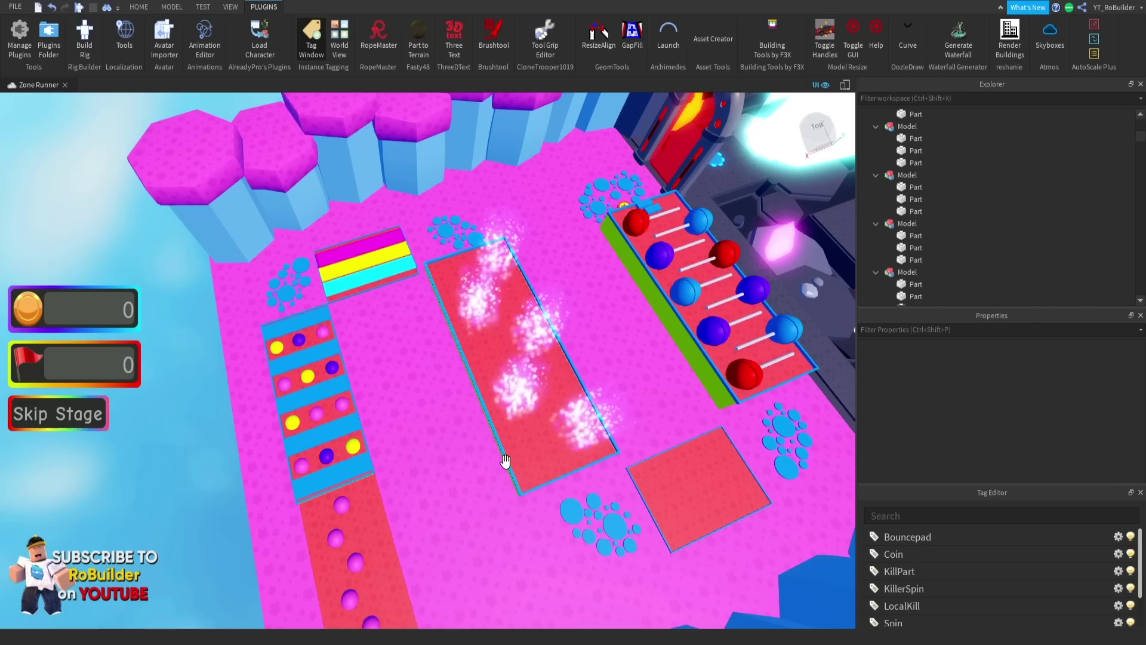
pyautogui.press('w')
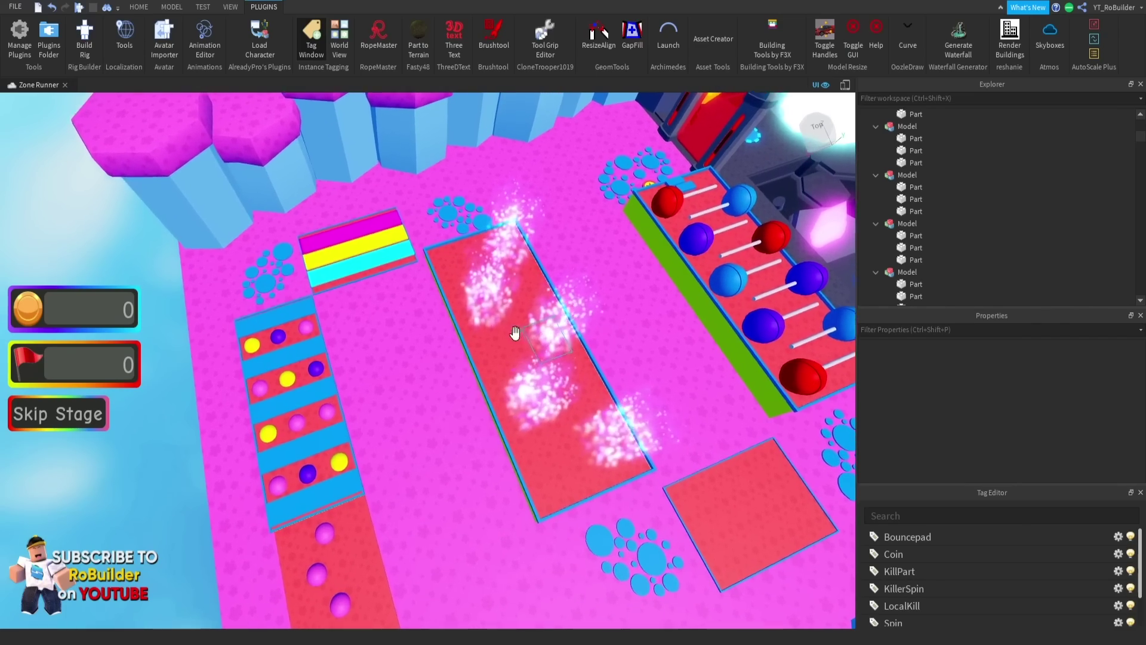
pyautogui.moveTo(514, 333); pyautogui.dragTo(504, 356, button='right')
pyautogui.press('w')
pyautogui.press('s')
pyautogui.scroll(-3, 504, 355)
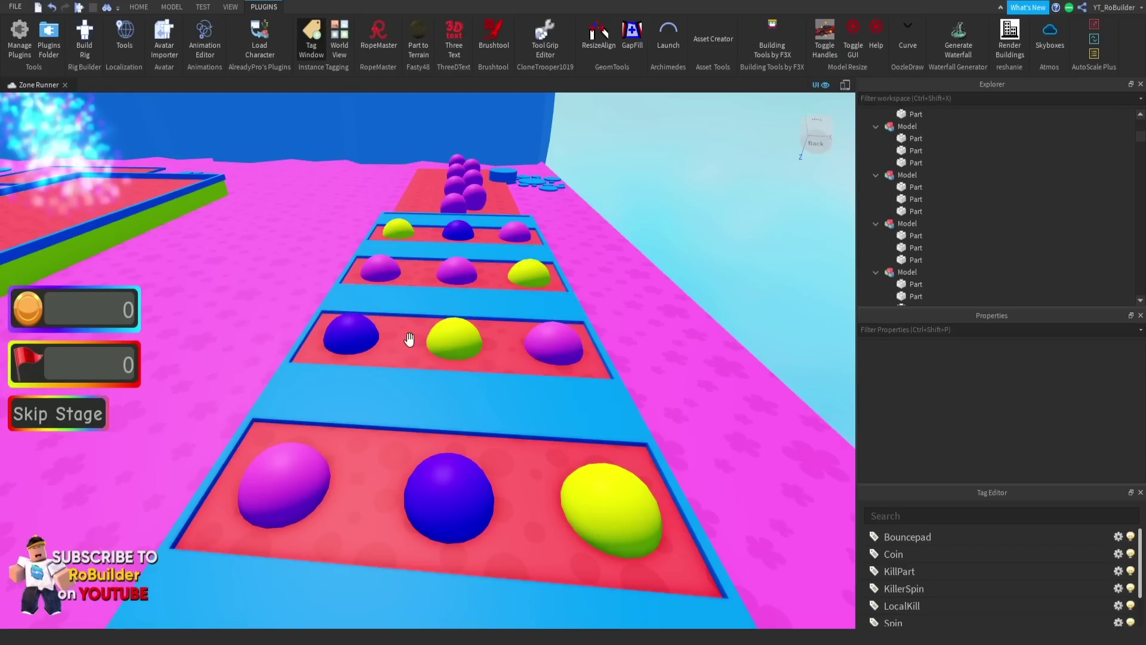
pyautogui.moveTo(481, 416); pyautogui.dragTo(482, 417, button='right')
pyautogui.press('w')
pyautogui.scroll(1, 482, 416)
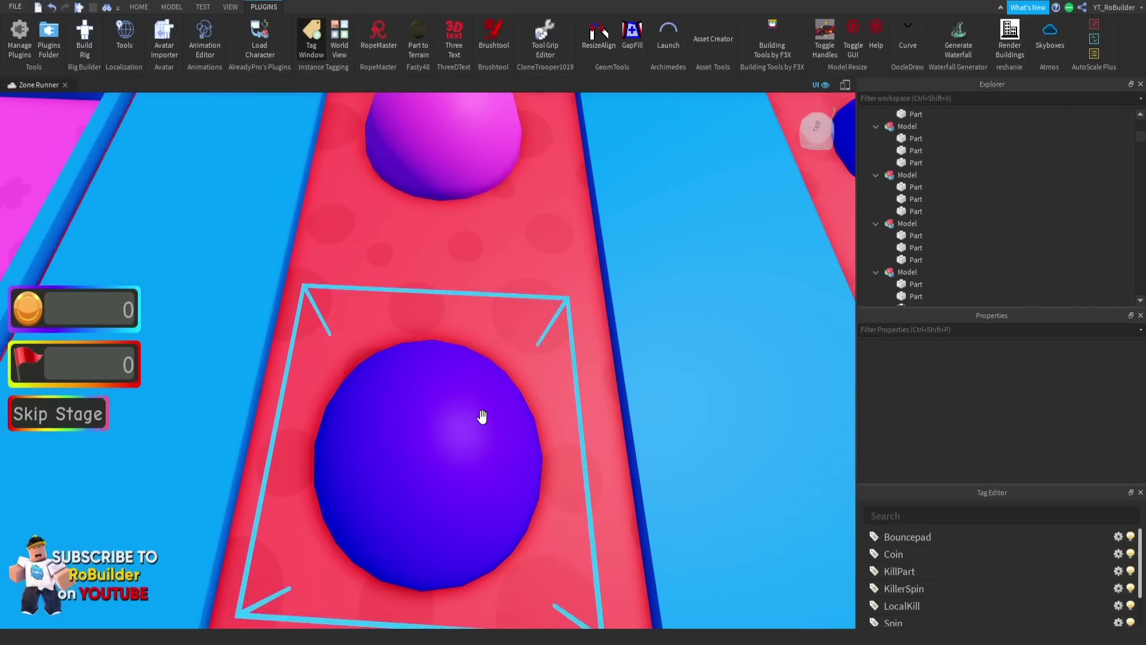
pyautogui.scroll(-5, 478, 408)
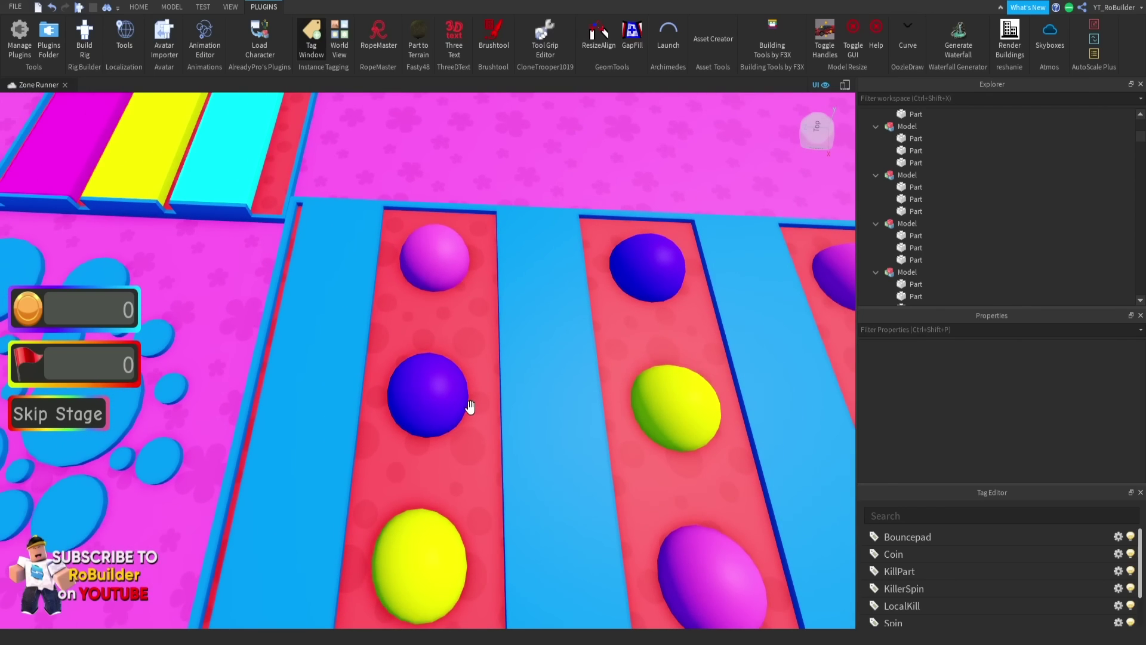
pyautogui.press('d')
pyautogui.moveTo(471, 407); pyautogui.dragTo(469, 407, button='right')
pyautogui.press('d')
pyautogui.scroll(-4, 470, 407)
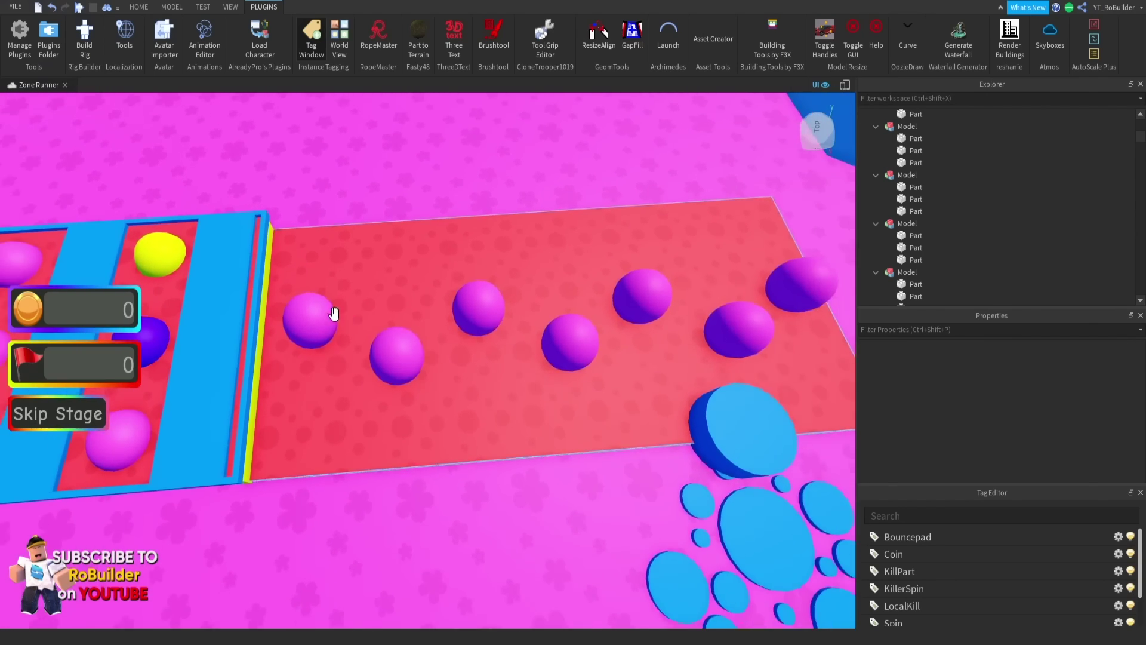
# Lower the large blue disc that overlaps the edge of the red platform with the pink balls
pyautogui.press('d')
pyautogui.moveTo(575, 403); pyautogui.dragTo(558, 425, button='right')
pyautogui.press('w')
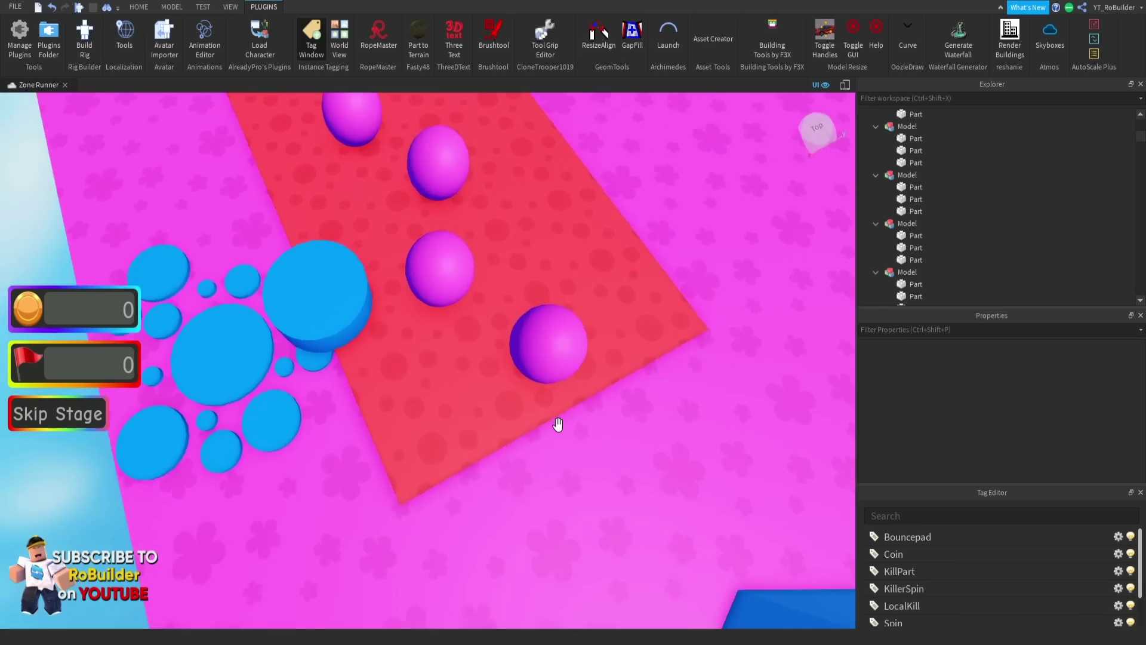
pyautogui.press('w')
pyautogui.moveTo(431, 267); pyautogui.dragTo(533, 271, button='right')
pyautogui.press('s')
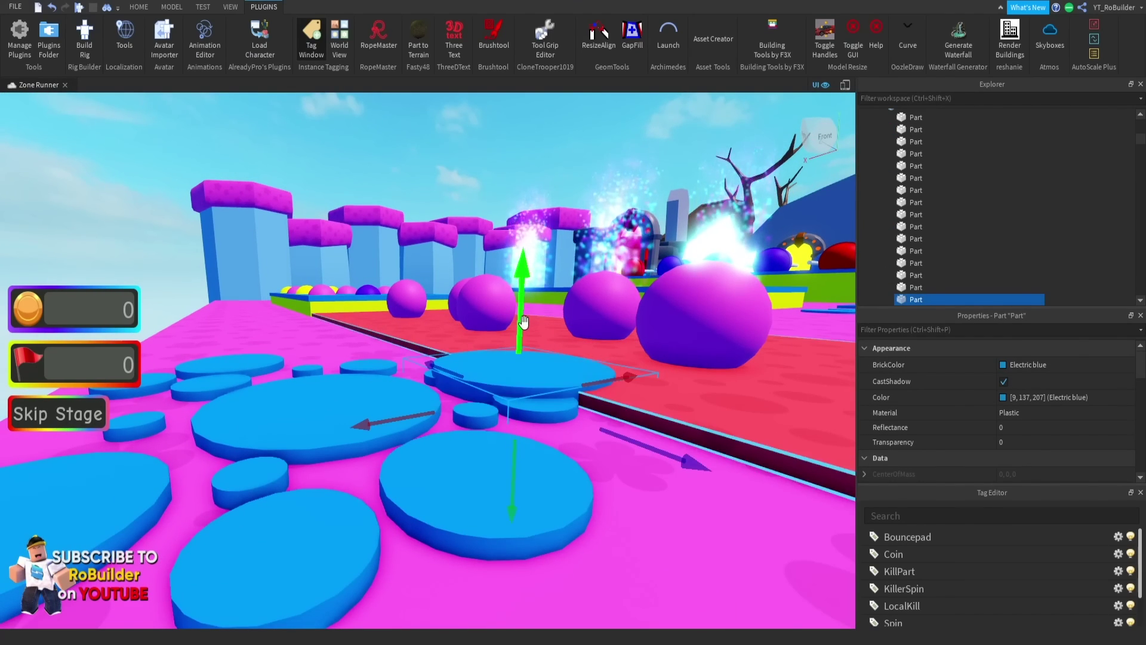
pyautogui.press('w')
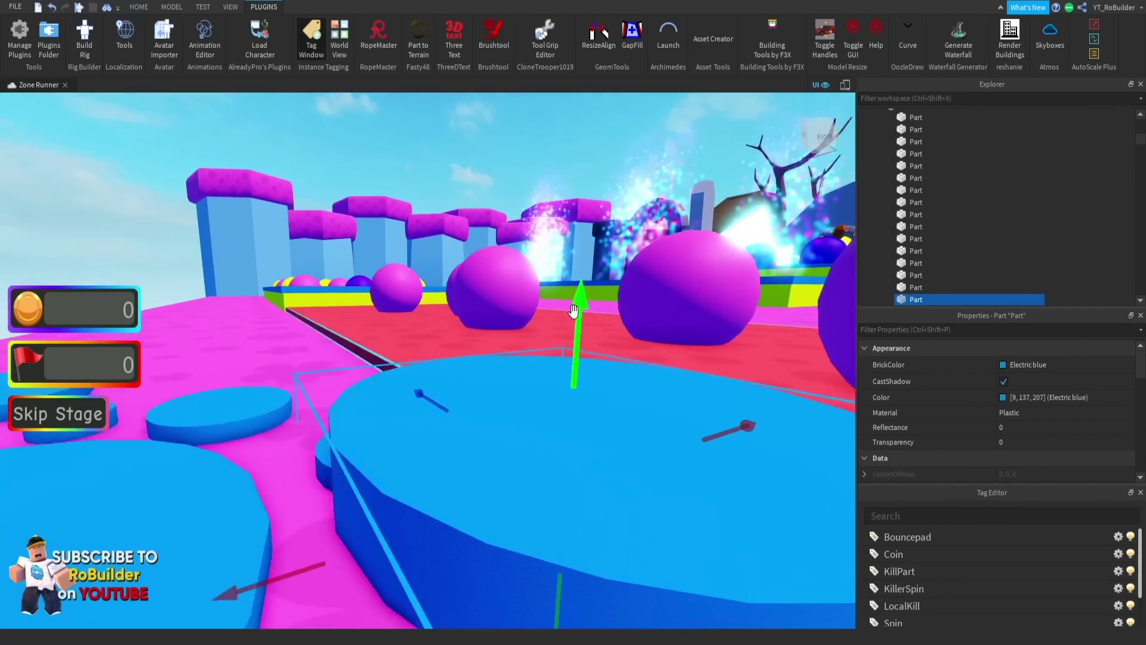
pyautogui.moveTo(570, 306); pyautogui.dragTo(570, 308, button='right')
pyautogui.press('s')
pyautogui.moveTo(549, 303); pyautogui.dragTo(577, 296)
pyautogui.moveTo(500, 322); pyautogui.dragTo(509, 317, button='right')
pyautogui.press('s')
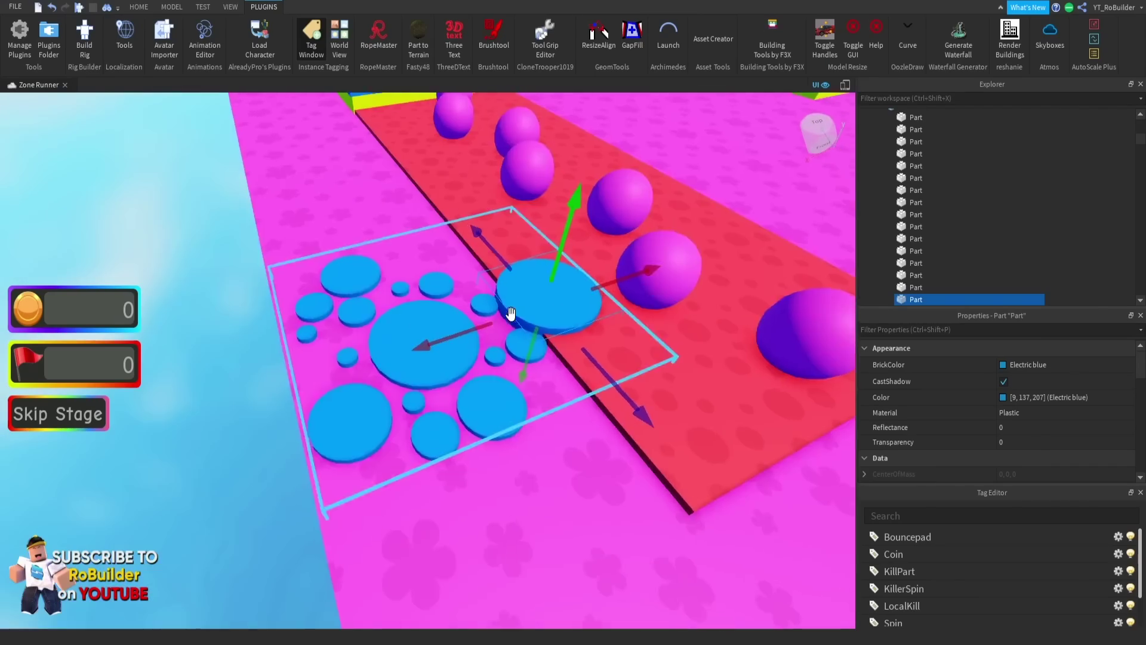
# Examine the empty red platform between the two blue dot clusters near the lollipop platform
pyautogui.press('w')
pyautogui.moveTo(435, 310); pyautogui.dragTo(509, 268, button='right')
pyautogui.scroll(-3, 465, 309)
pyautogui.moveTo(466, 309); pyautogui.dragTo(467, 296, button='right')
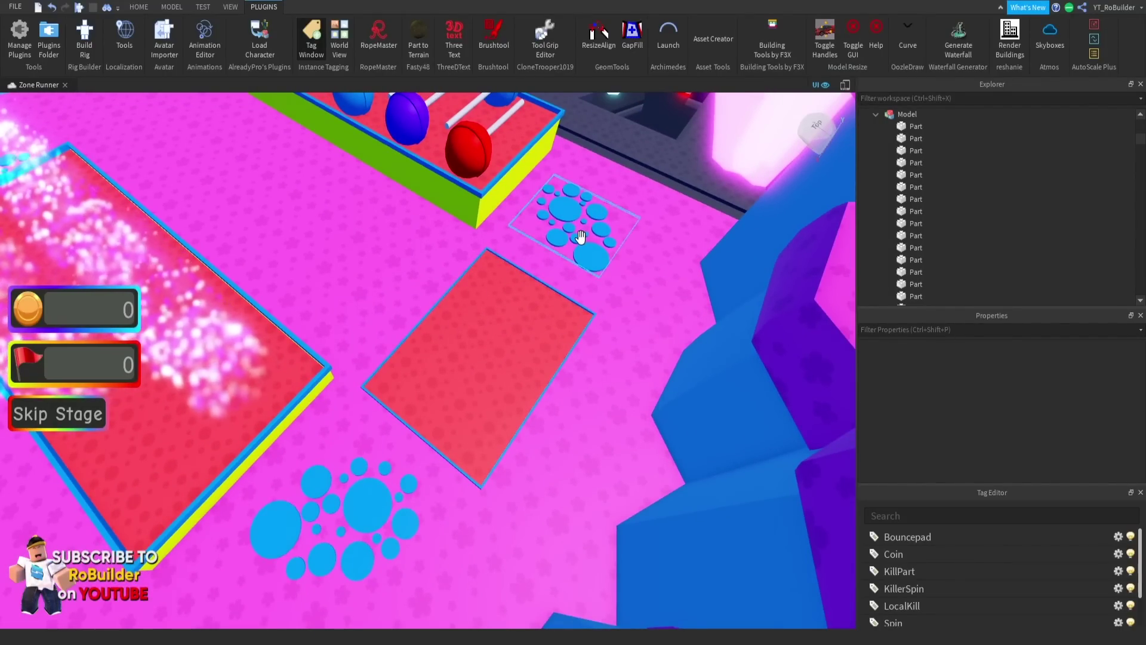
pyautogui.moveTo(580, 237); pyautogui.dragTo(582, 332, button='right')
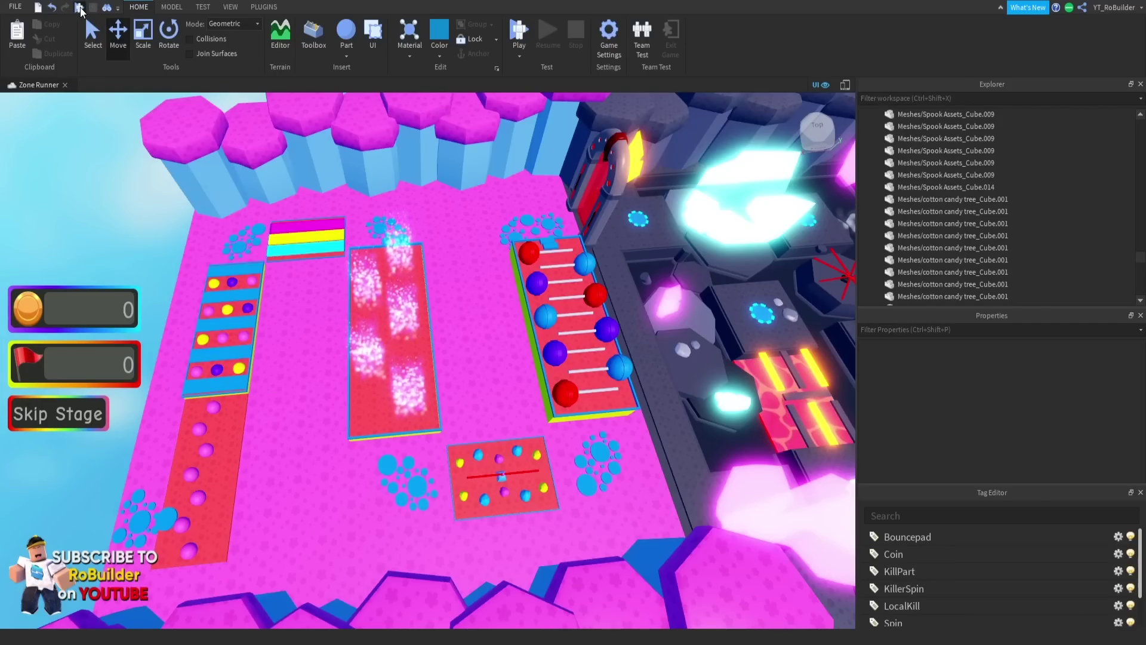
# Start a playtest of Zone Runner and enable flying with the chat command ;fly
pyautogui.click(81, 8)
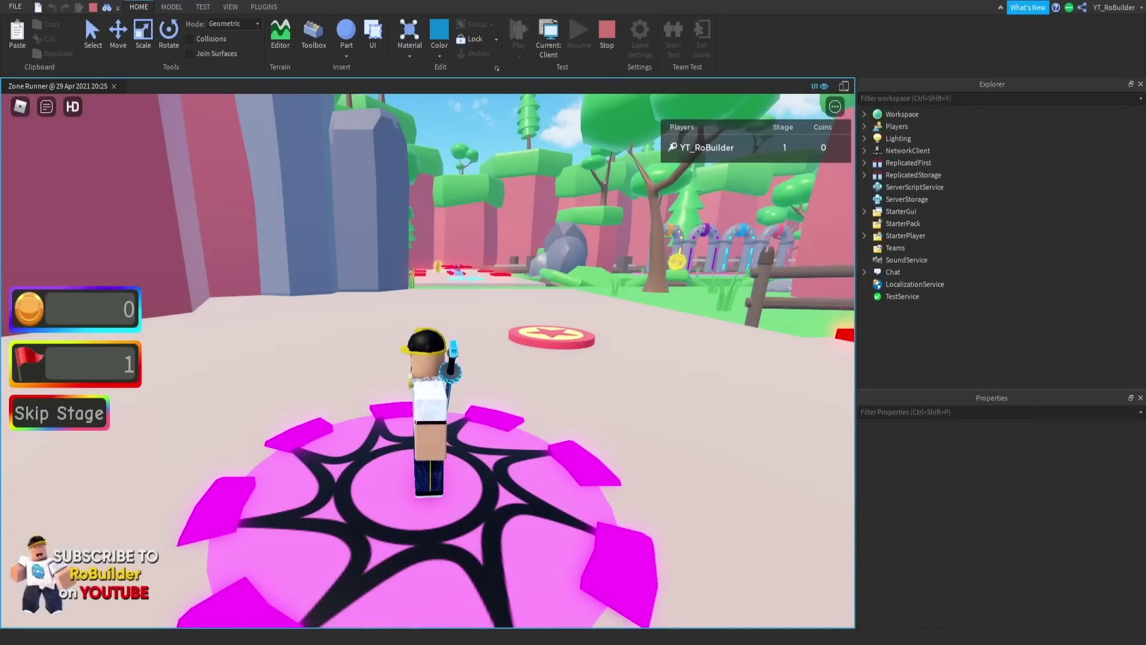
pyautogui.moveTo(417, 253); pyautogui.dragTo(409, 266, button='right')
pyautogui.scroll(3, 424, 252)
pyautogui.press('w')
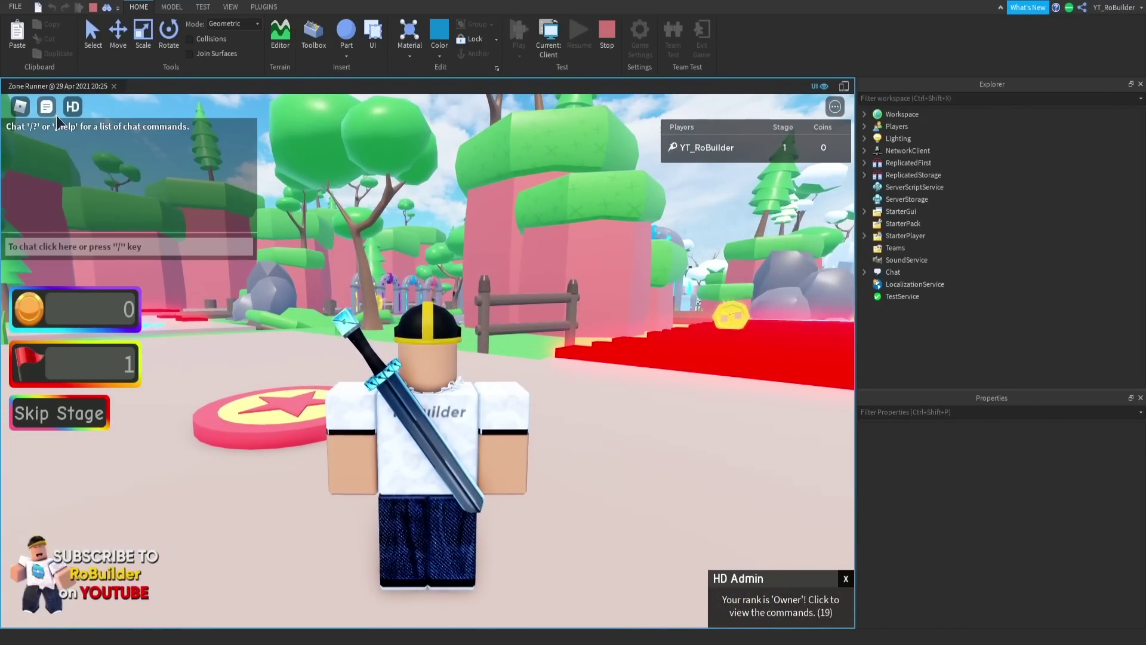
pyautogui.click(99, 253)
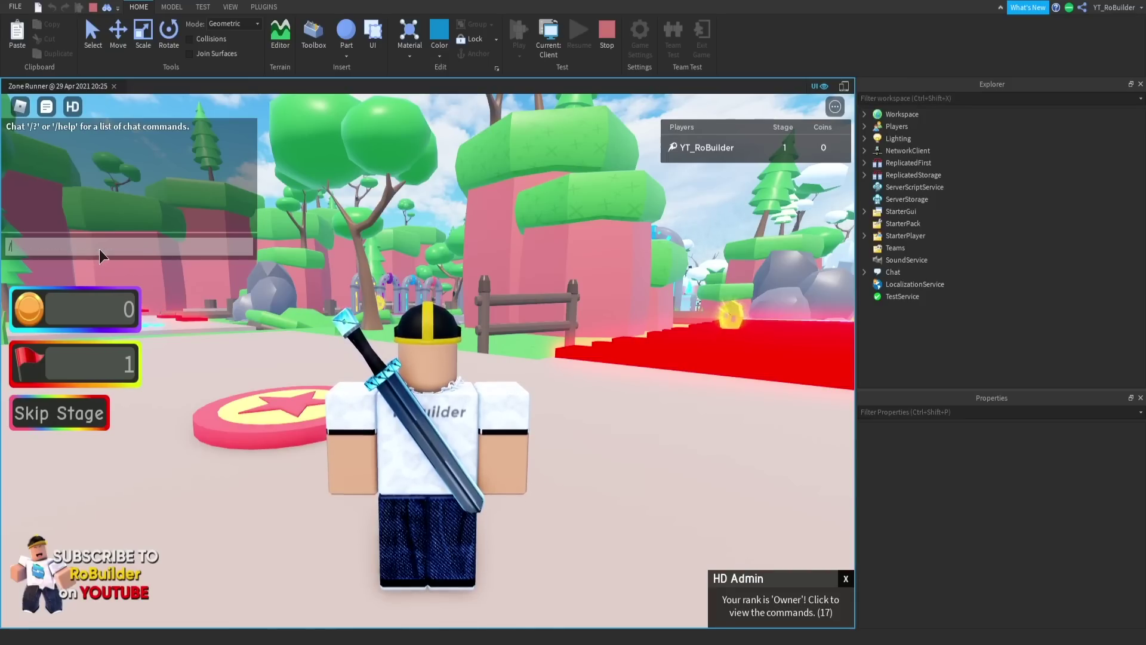
pyautogui.write('/;flu')
pyautogui.press('BackSpace')
pyautogui.write('y')
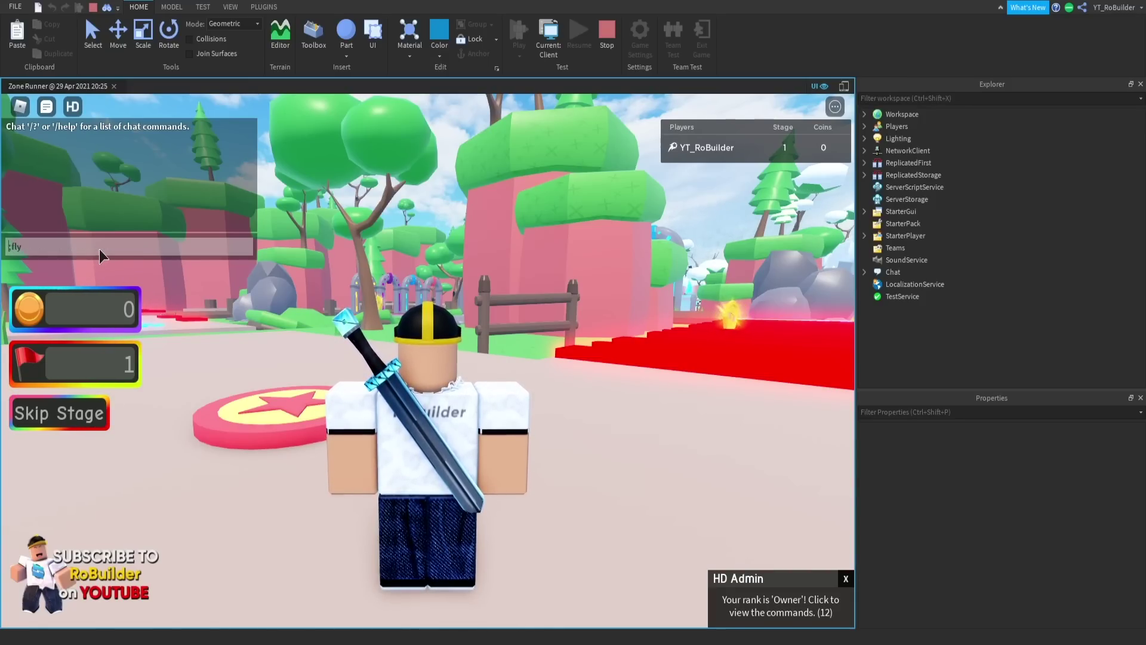
pyautogui.press('Return')
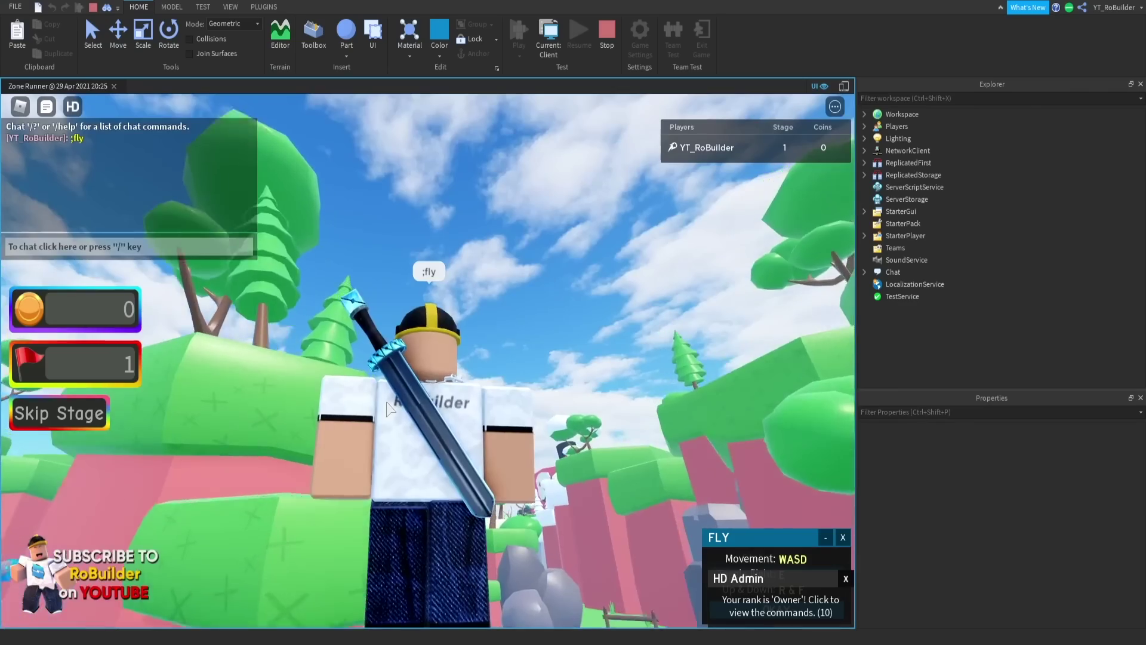
# Fly the character over the earlier stages to the blue dots in front of the pink stage's lollipop platform
pyautogui.moveTo(387, 403); pyautogui.dragTo(396, 407, button='right')
pyautogui.scroll(-5, 397, 407)
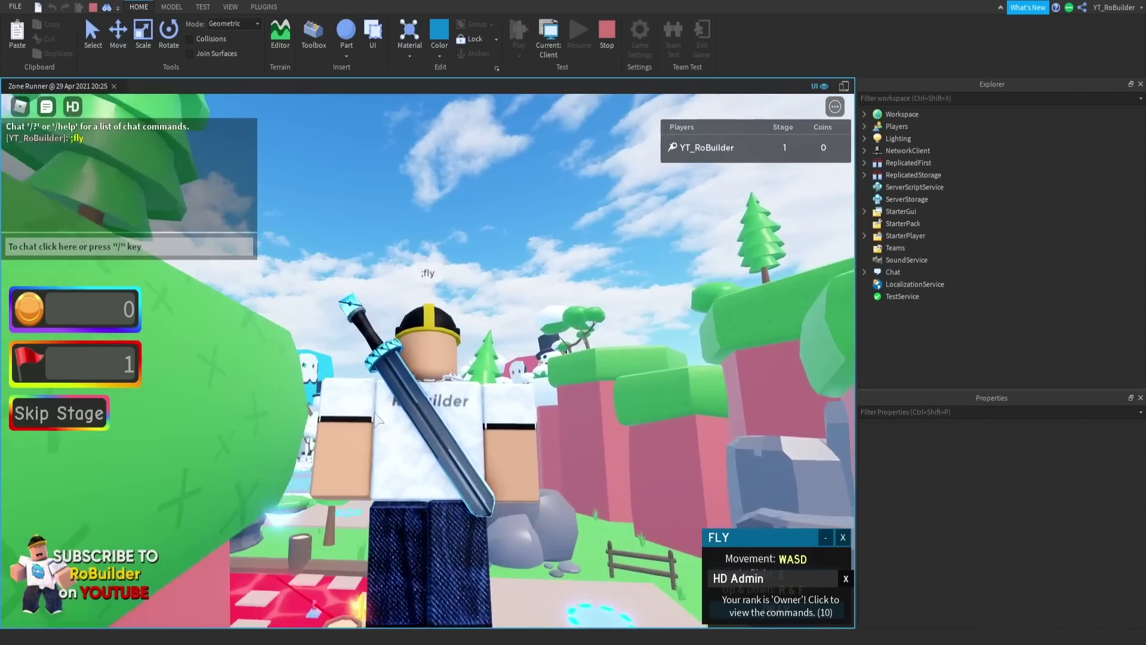
pyautogui.press('w')
pyautogui.press('w')
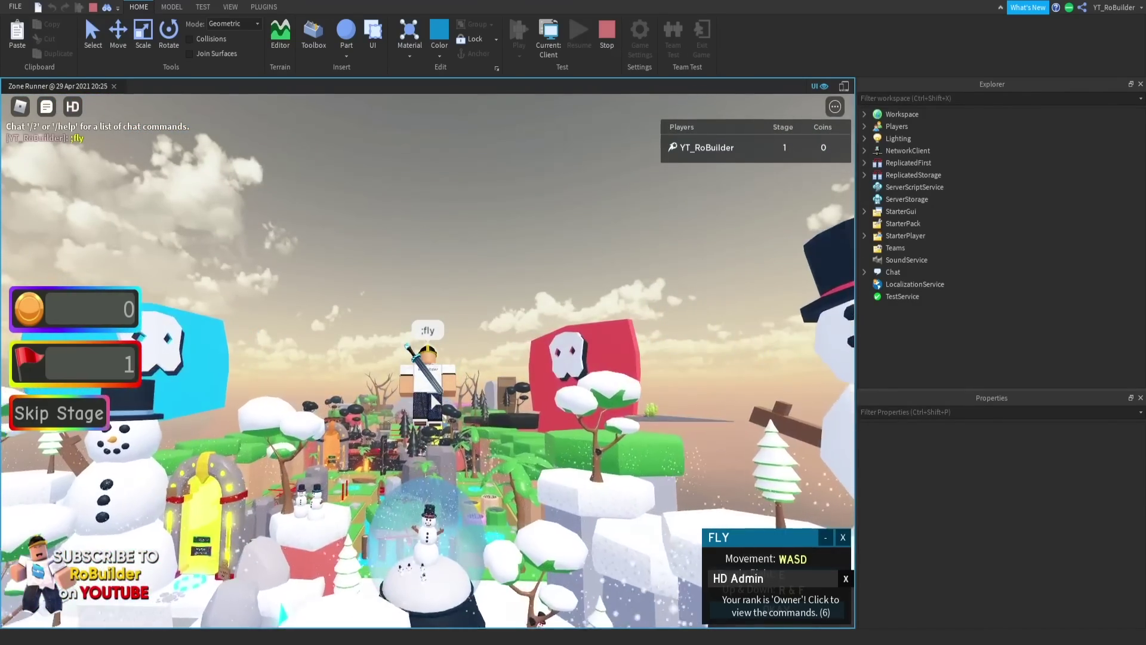
pyautogui.moveTo(433, 401); pyautogui.dragTo(434, 401, button='right')
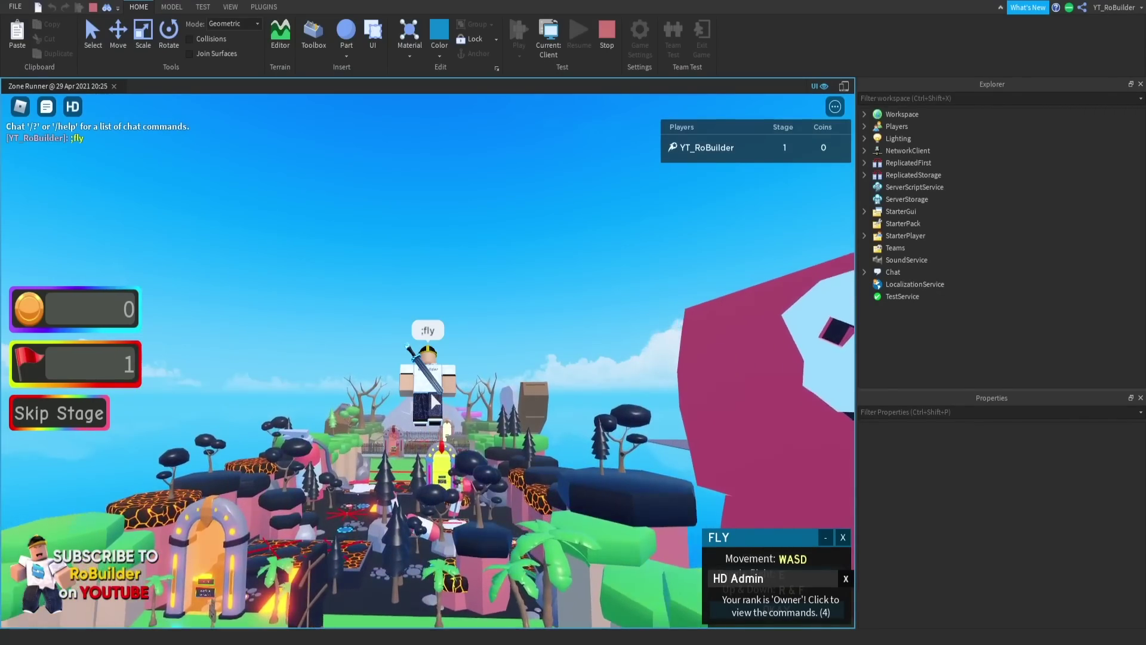
pyautogui.press('w')
pyautogui.press('w')
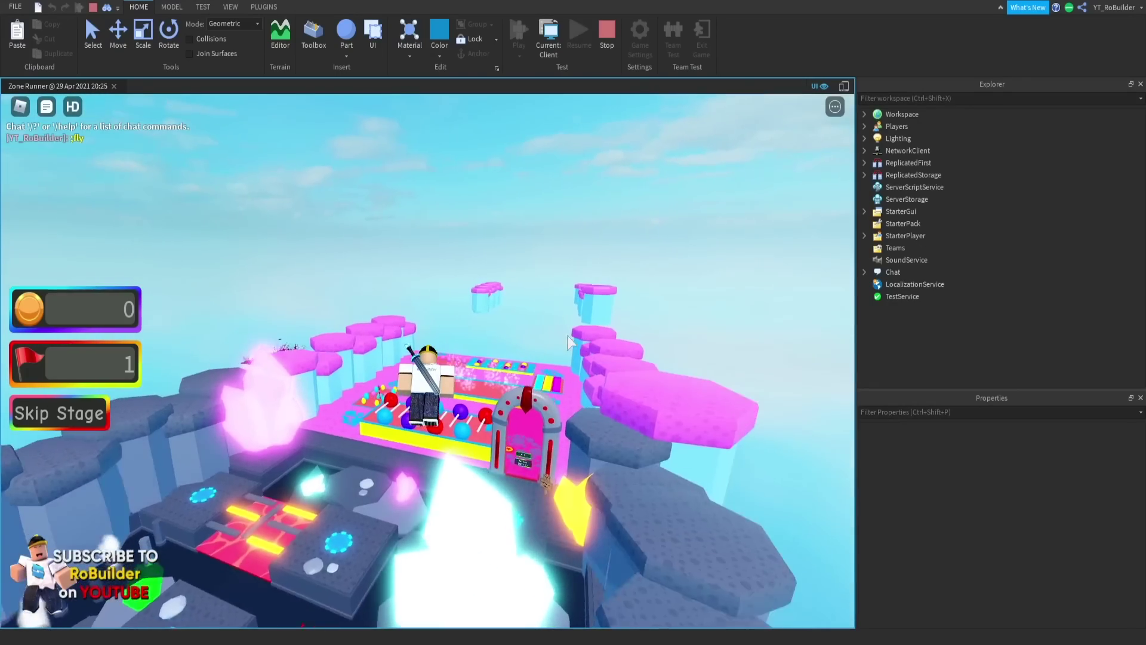
pyautogui.press('w')
pyautogui.moveTo(568, 336); pyautogui.dragTo(567, 337, button='right')
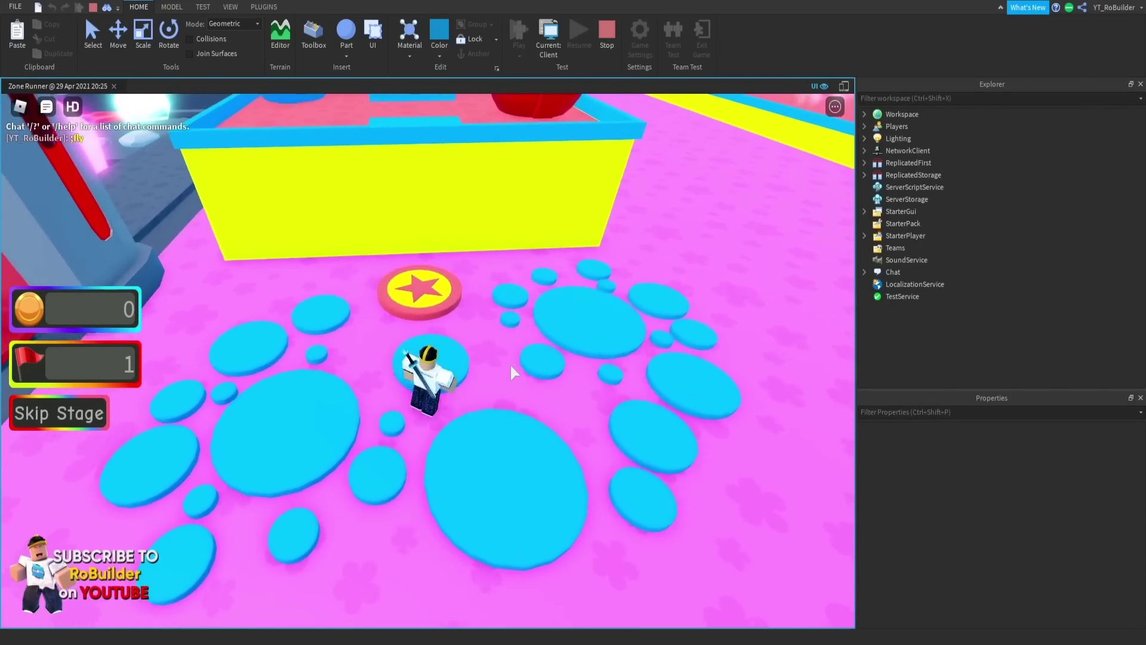
# Test the lollipop obstacle by climbing the blue steps and jumping along the white sticks between the heads
pyautogui.press('w')
pyautogui.scroll(2, 511, 359)
pyautogui.press('w')
pyautogui.moveTo(510, 359); pyautogui.dragTo(511, 359, button='right')
pyautogui.moveTo(438, 496); pyautogui.dragTo(437, 496, button='right')
pyautogui.press('w')
pyautogui.press('space')
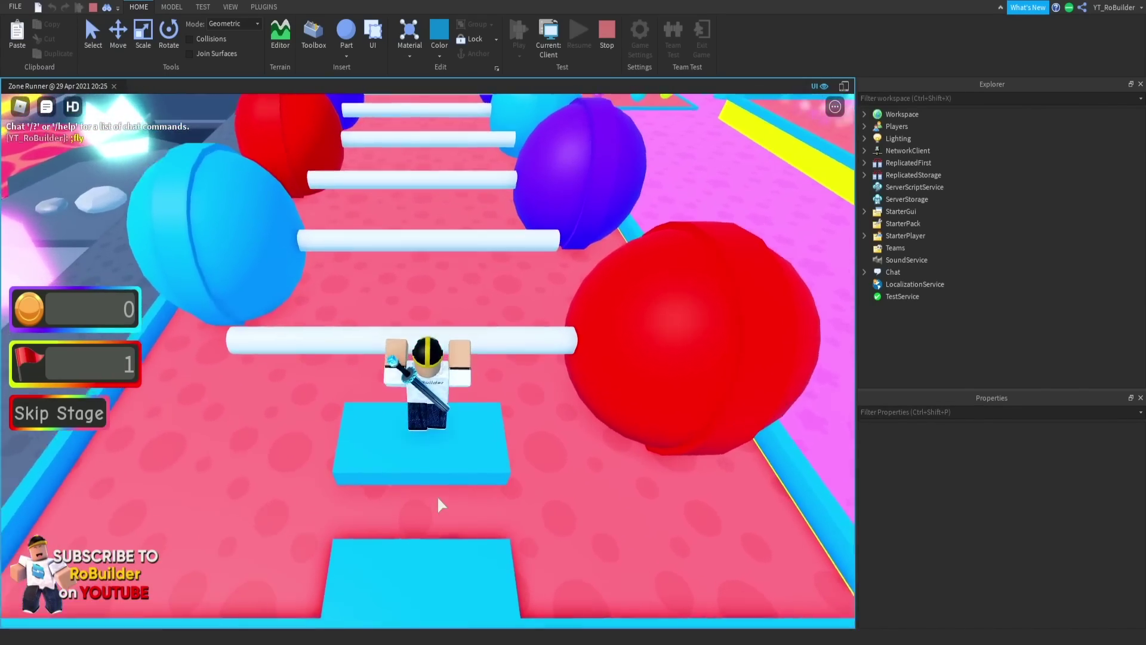
pyautogui.press('w')
pyautogui.press('space')
pyautogui.press('w')
pyautogui.press('space')
pyautogui.moveTo(485, 400); pyautogui.dragTo(480, 394, button='right')
pyautogui.press('w')
pyautogui.press('w')
pyautogui.press('space')
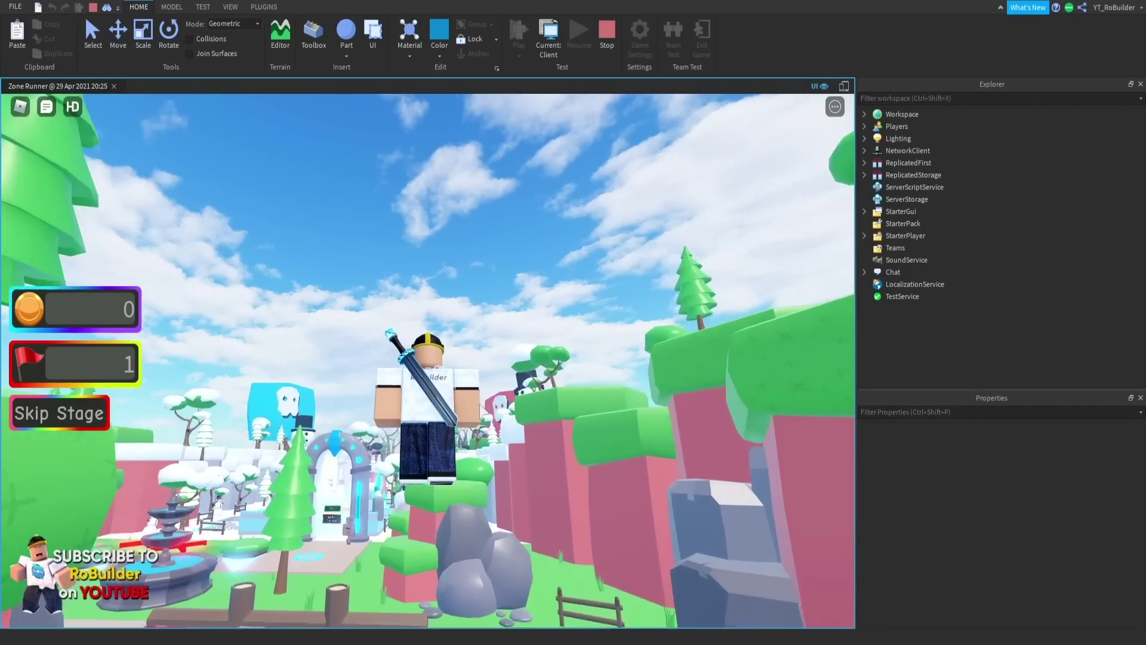
# Fly the character from the start area over the earlier stages to the pink candy stage
pyautogui.press('w')
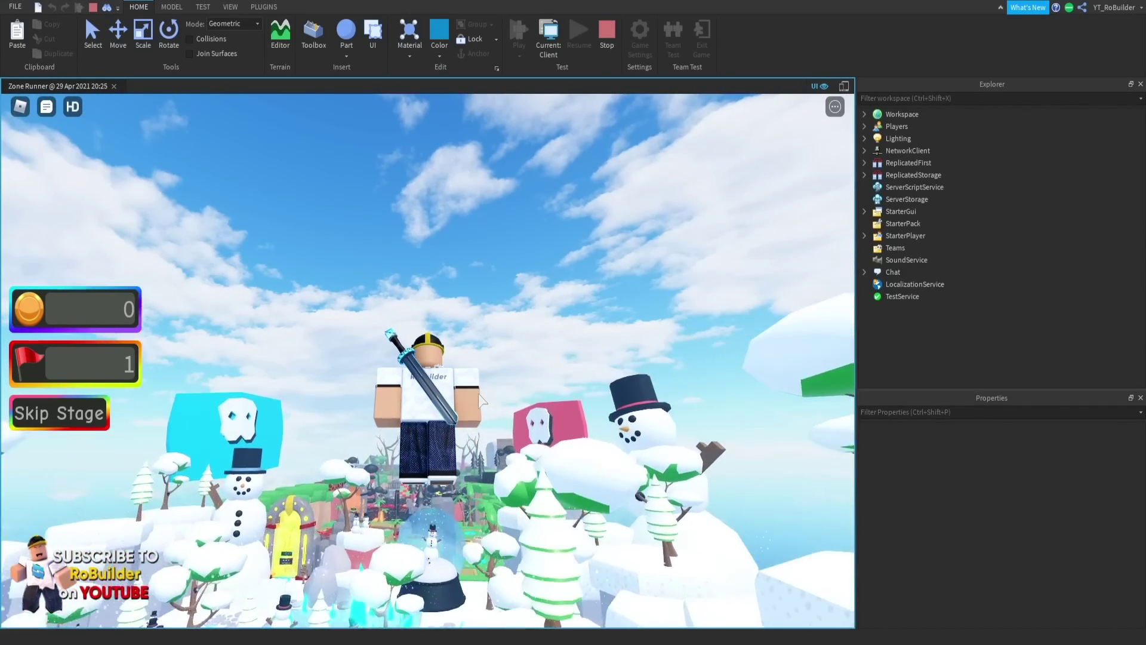
pyautogui.press('w')
pyautogui.moveTo(479, 419); pyautogui.dragTo(475, 432, button='right')
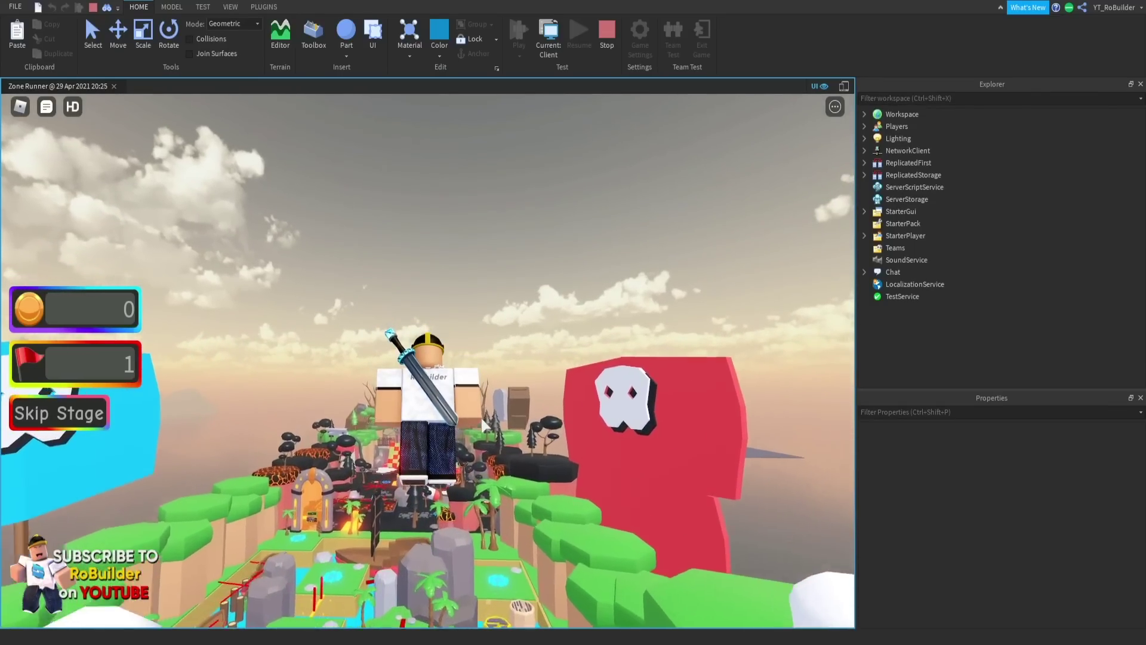
pyautogui.press('w')
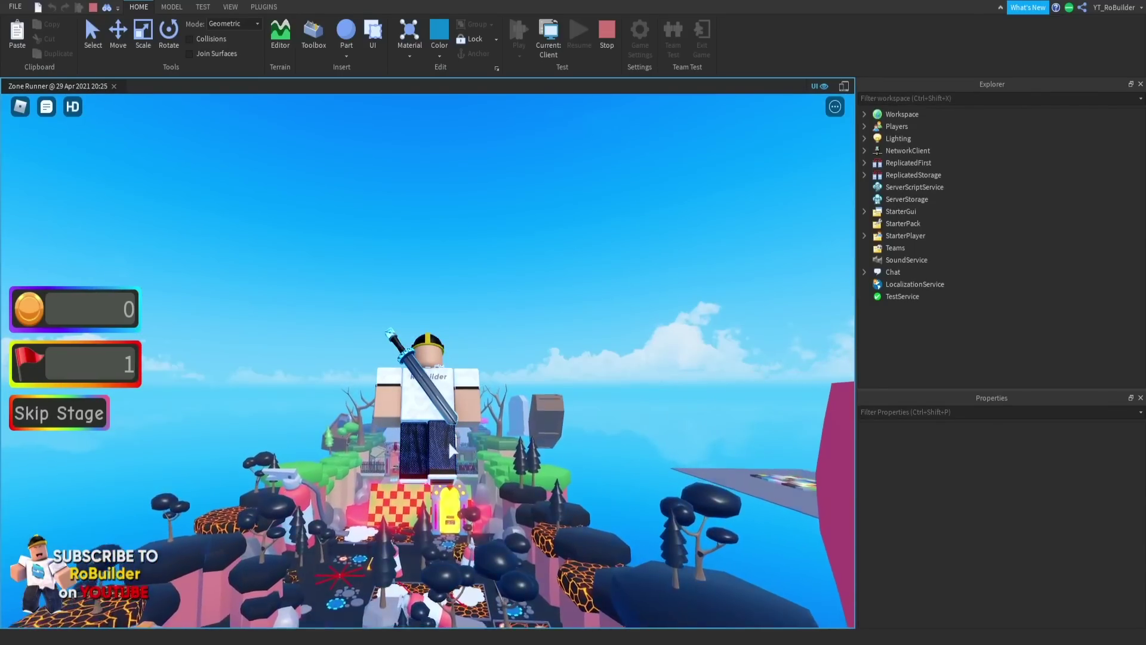
pyautogui.press('w')
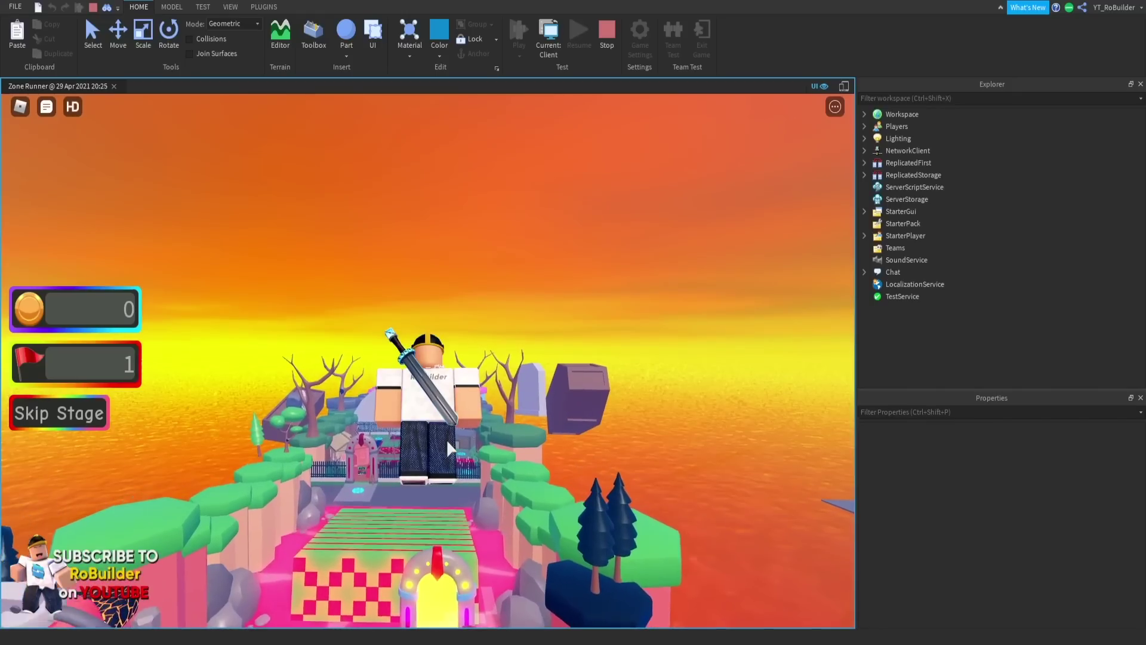
pyautogui.press('w')
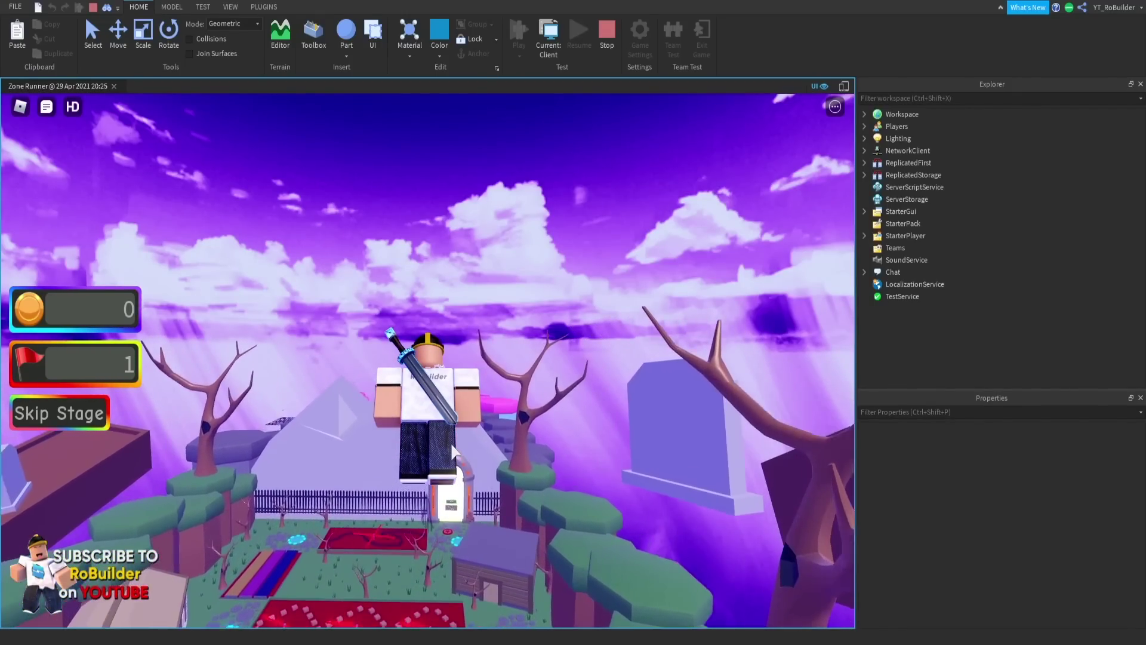
pyautogui.press('w')
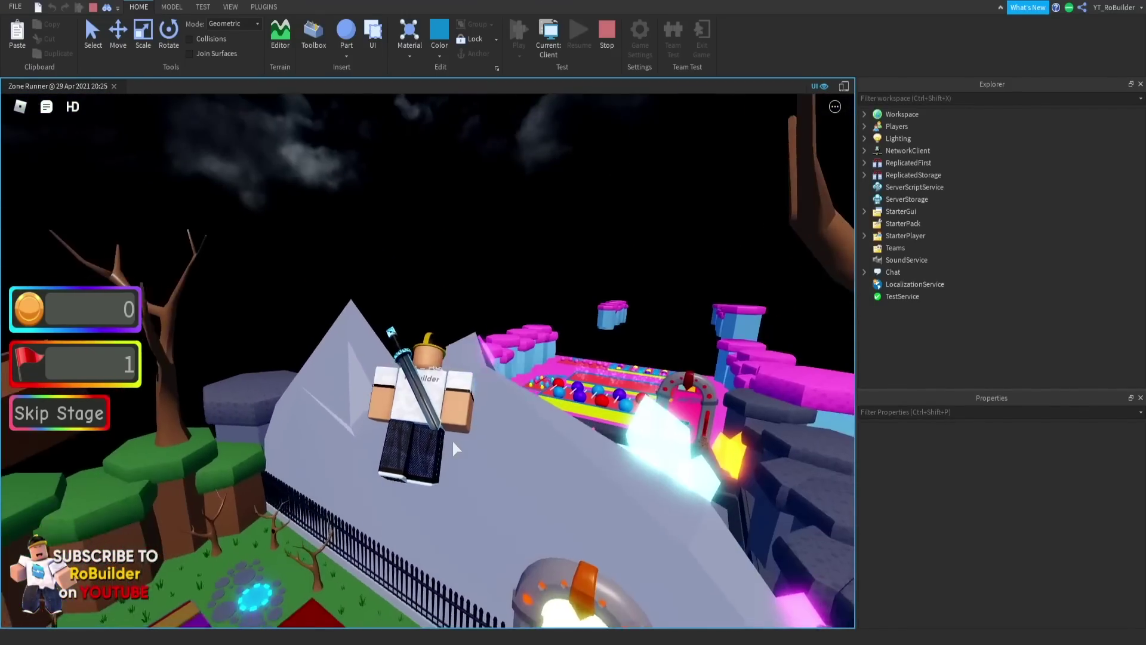
pyautogui.press('w')
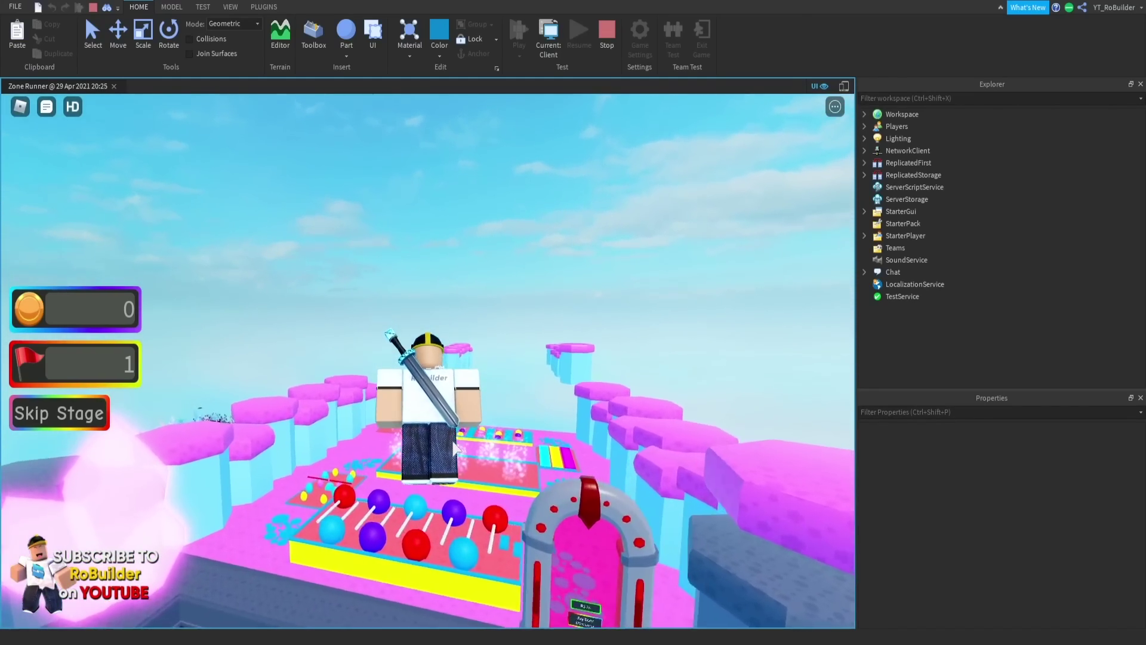
# Land on the lollipop platform's last sticks and run across to the blue dots in front of the gumdrop platform
pyautogui.press('w')
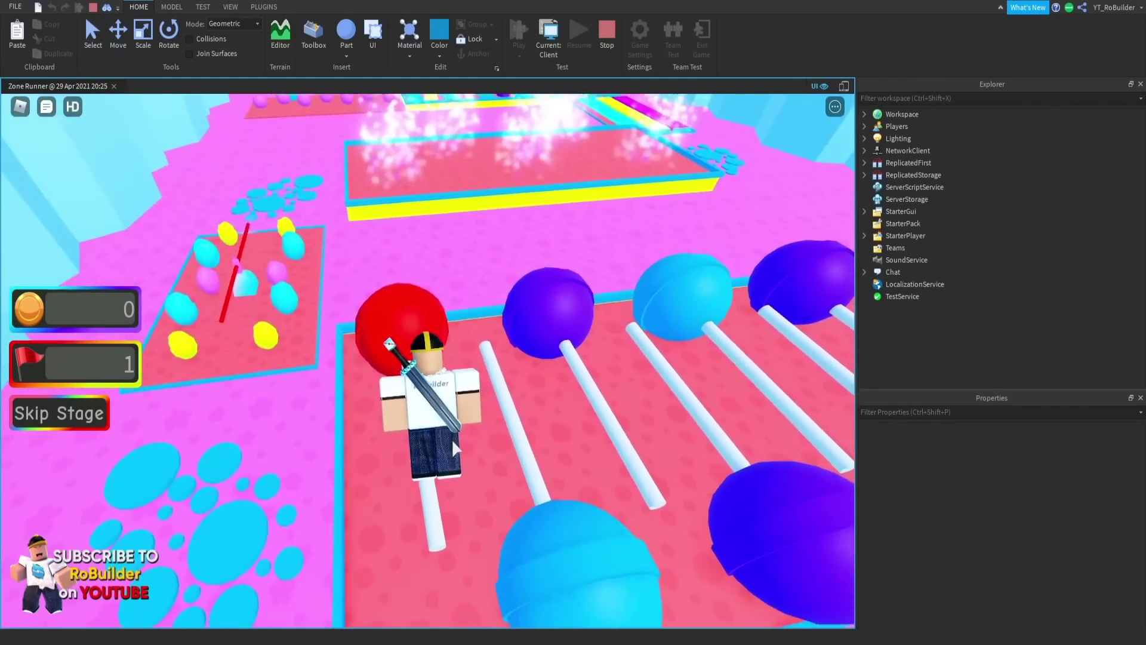
pyautogui.press('w')
pyautogui.moveTo(453, 442); pyautogui.dragTo(453, 442, button='right')
pyautogui.press('w')
pyautogui.press('w')
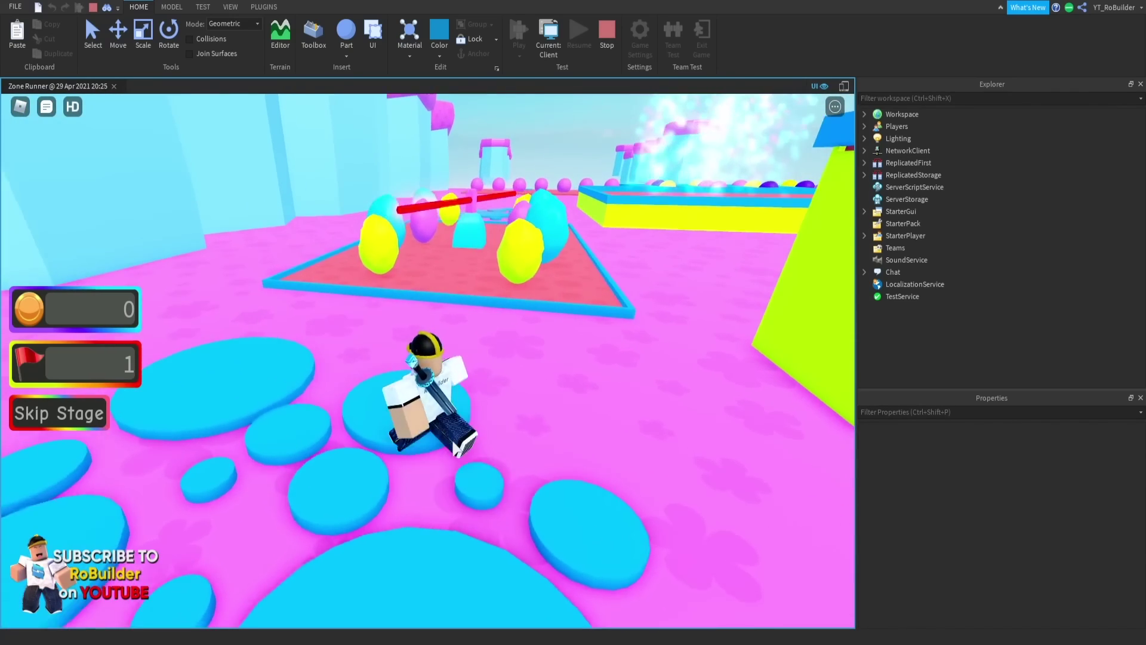
# Test the gumdrop platform by running in among the gumdrops under the spinning red bar
pyautogui.press('w')
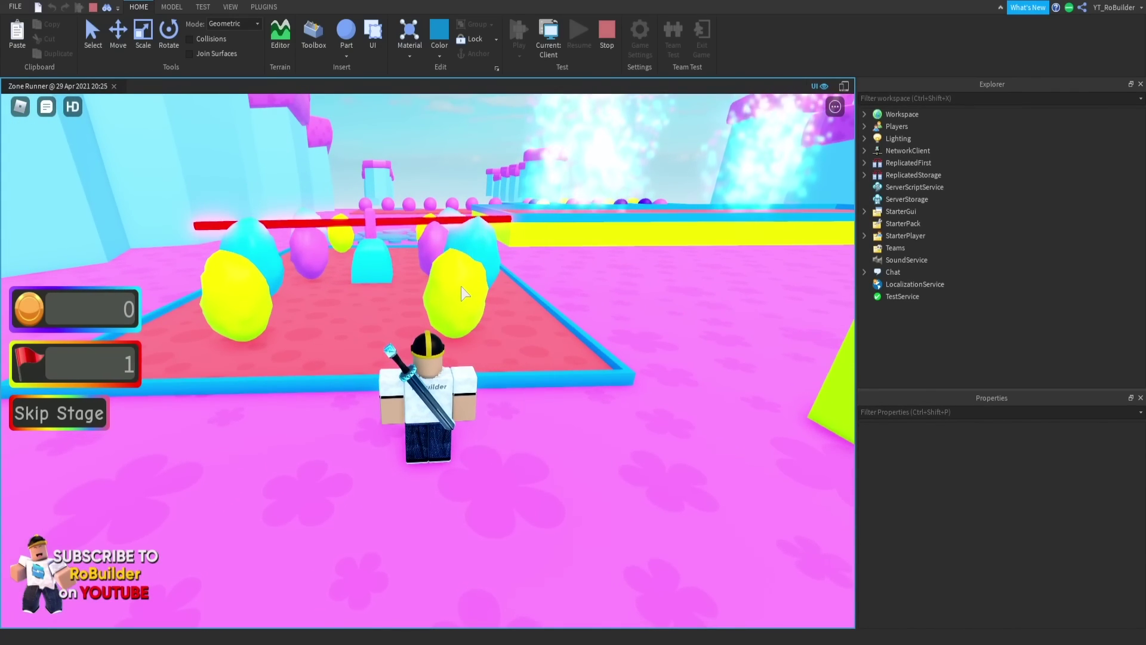
pyautogui.moveTo(461, 286); pyautogui.dragTo(461, 286, button='right')
pyautogui.press('w')
pyautogui.moveTo(461, 286); pyautogui.dragTo(461, 286, button='right')
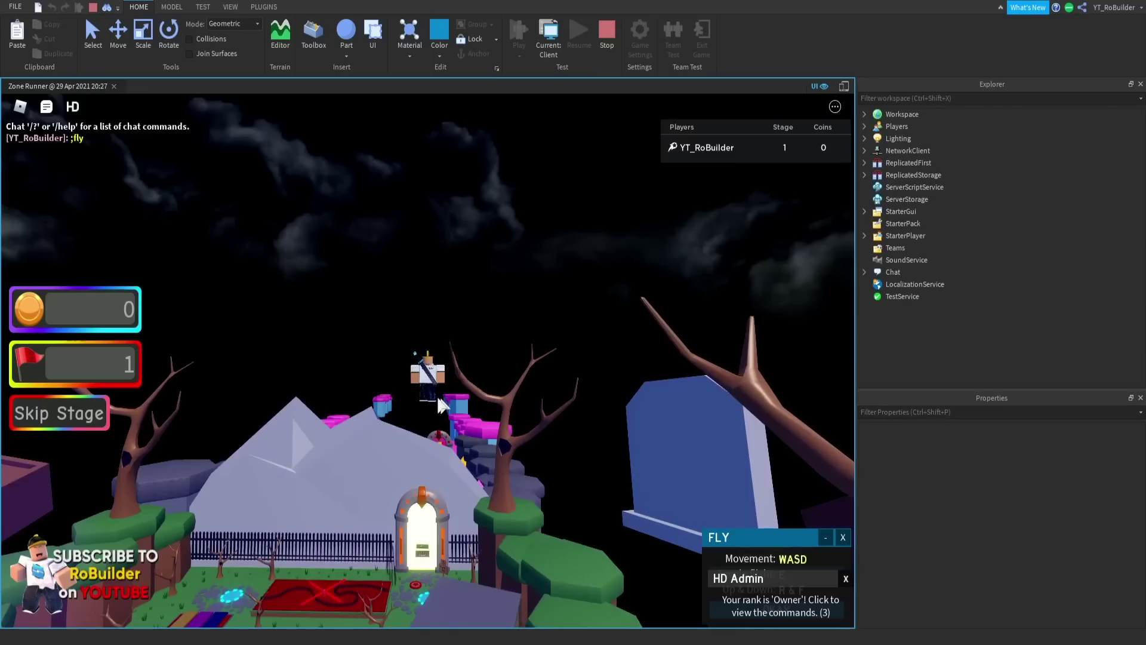
# Fly back to the blue dots beyond the lollipops and try the spinning bar obstacle again
pyautogui.scroll(2, 457, 352)
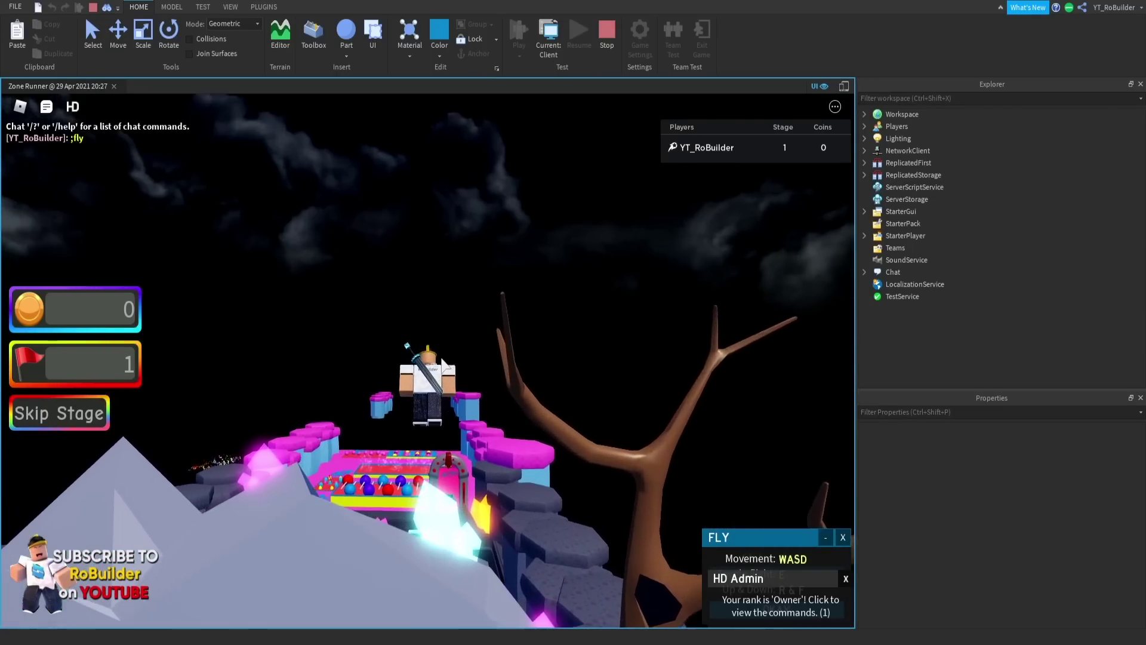
pyautogui.press('w')
pyautogui.moveTo(445, 365); pyautogui.dragTo(456, 391, button='right')
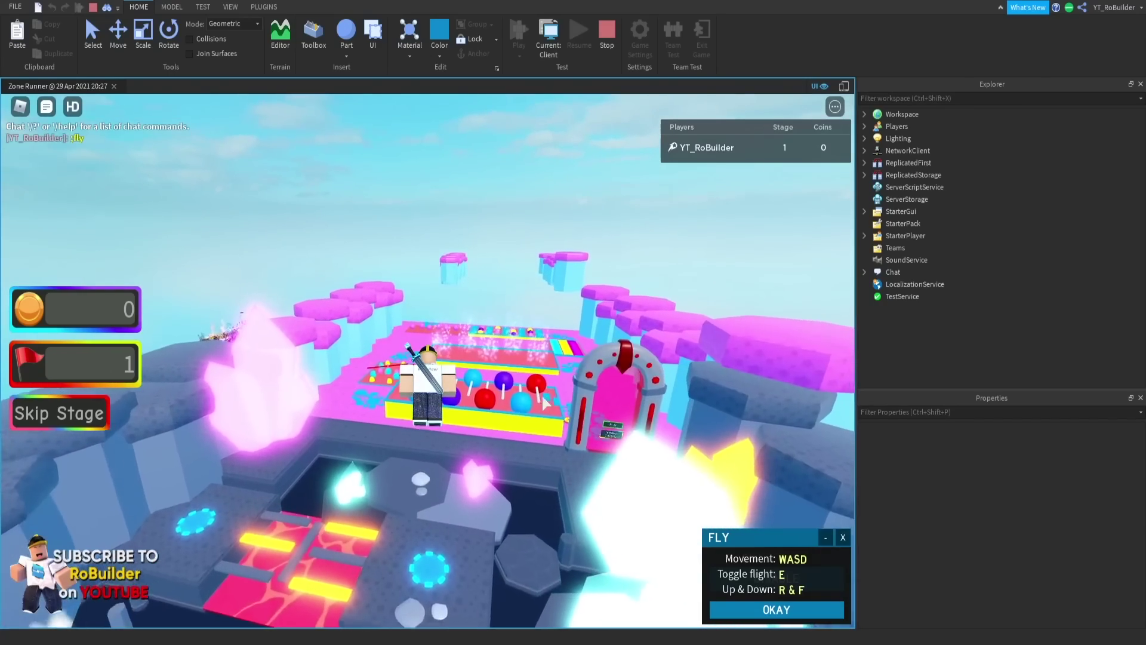
pyautogui.press('w')
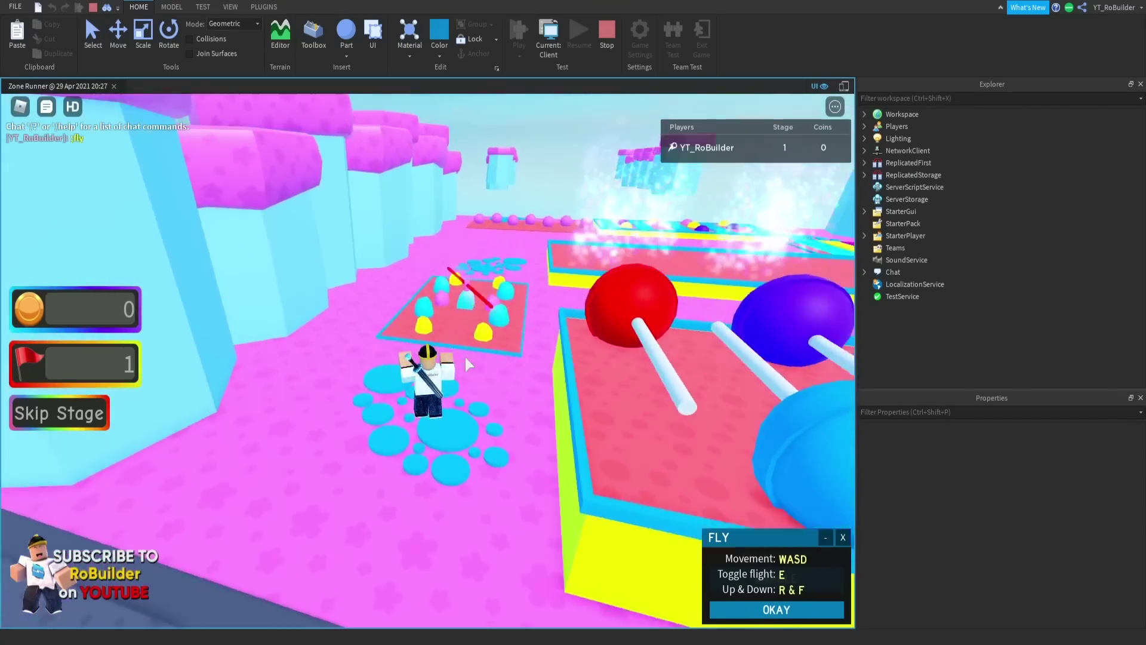
pyautogui.press('w')
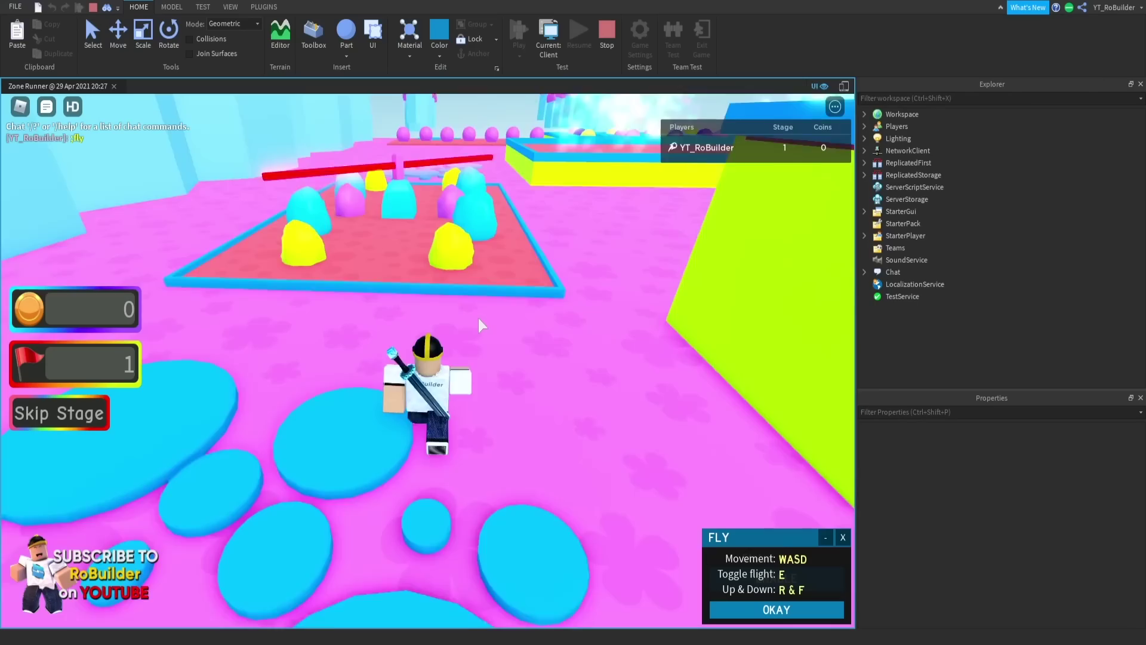
pyautogui.press('w')
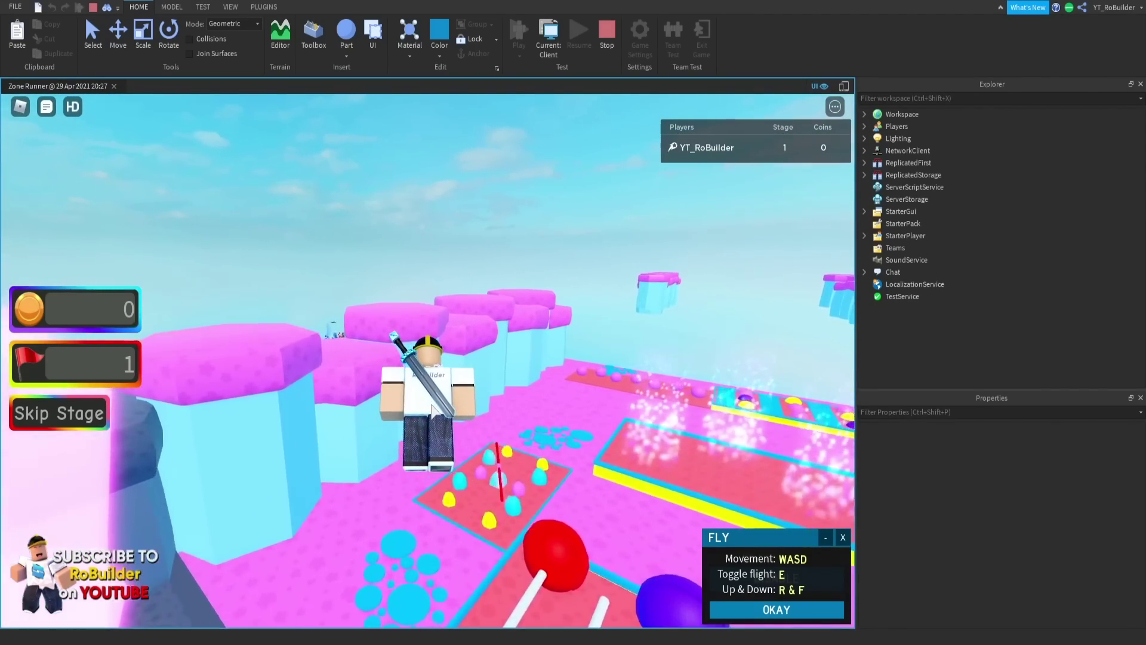
# Fly past the lollipop and gumdrop platforms and land at the blue dots on the far side of the gumdrops
pyautogui.moveTo(432, 406); pyautogui.dragTo(431, 406, button='right')
pyautogui.moveTo(516, 366); pyautogui.dragTo(306, 277, button='right')
pyautogui.press('d')
pyautogui.press('a')
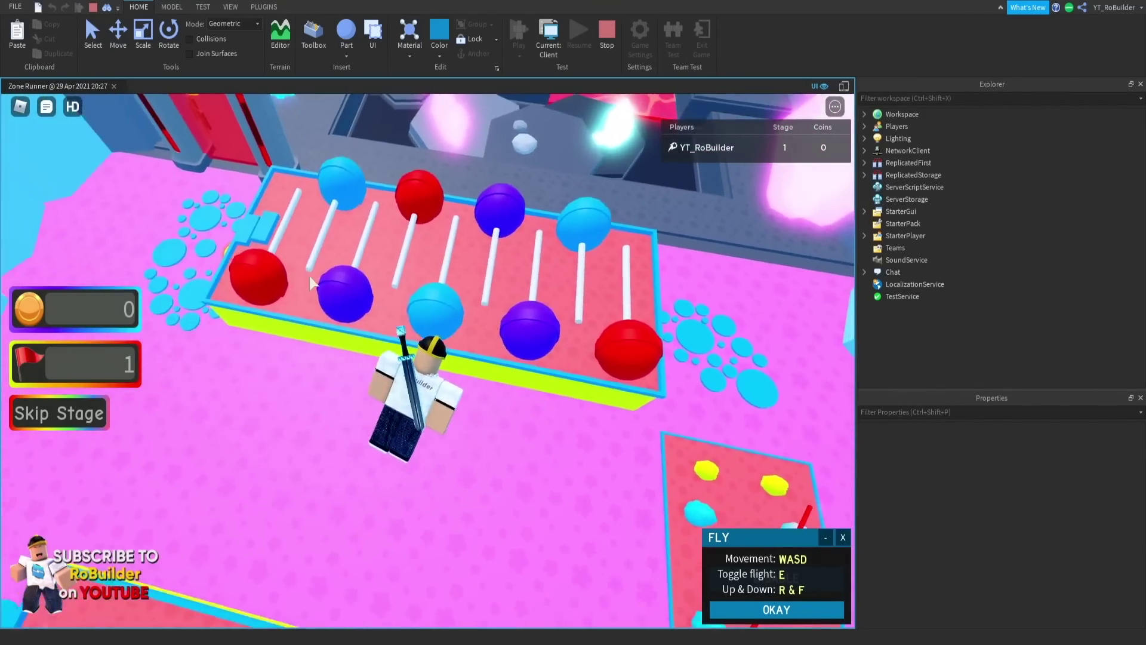
pyautogui.press('w')
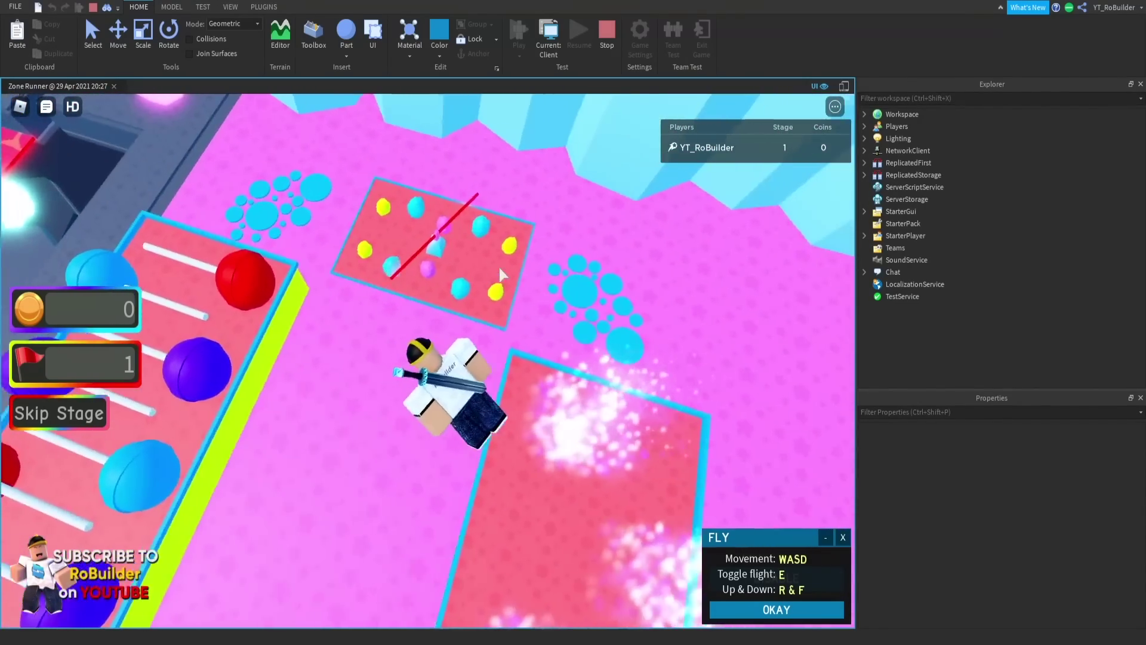
pyautogui.press('w')
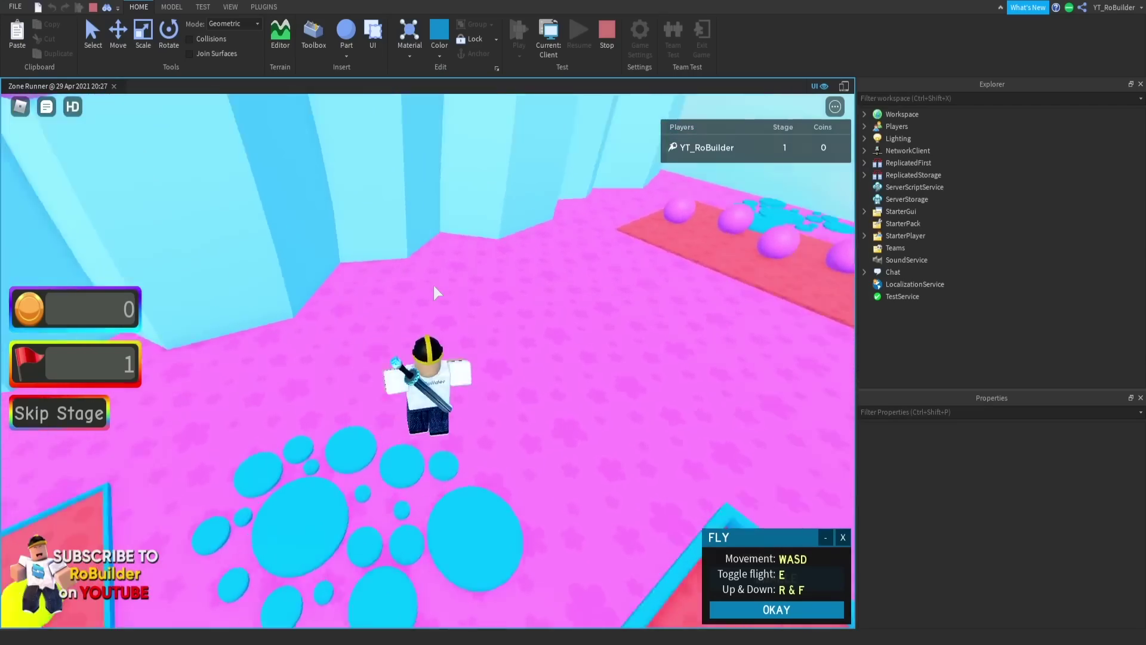
# Test the large red platform with the pink particle bursts by running across it to the next blue dots
pyautogui.press('w')
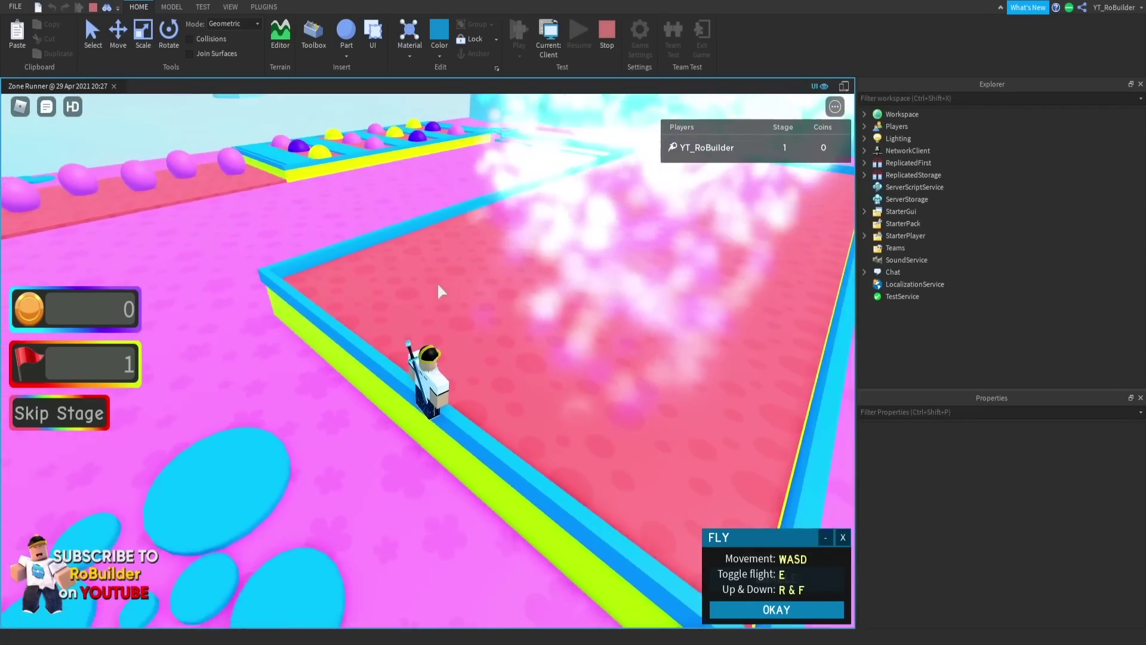
pyautogui.moveTo(439, 287); pyautogui.dragTo(436, 310, button='right')
pyautogui.press('w')
pyautogui.press('w')
pyautogui.press('w')
pyautogui.press('w')
pyautogui.press('w')
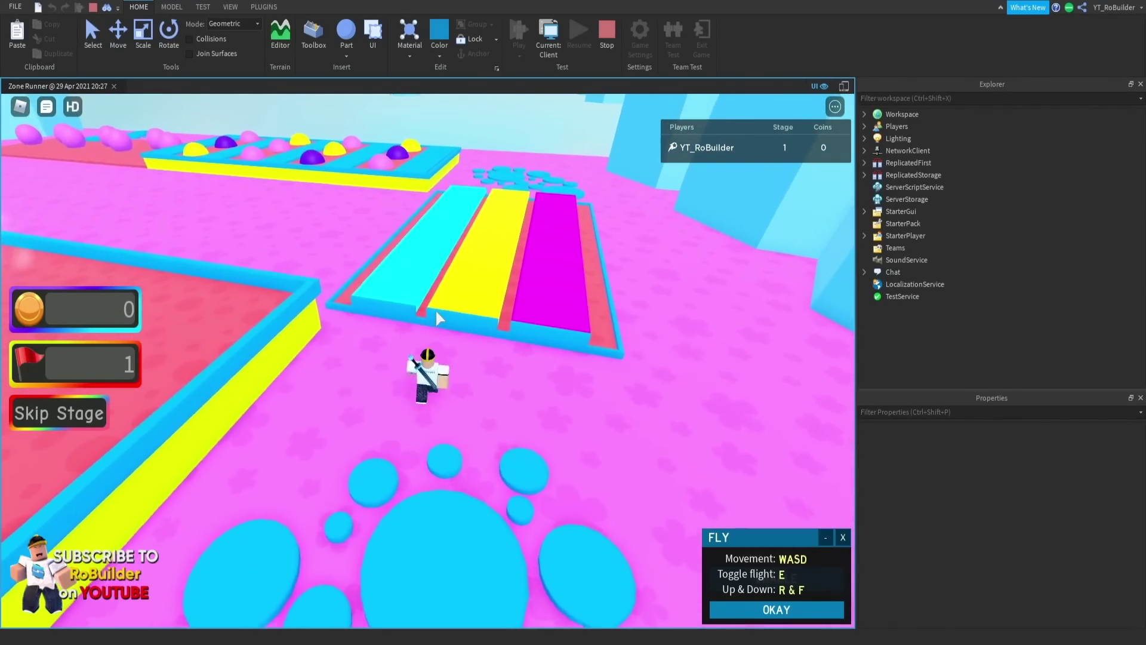
# Test the platform with cyan, yellow and purple strips by crossing it to the dome platform
pyautogui.moveTo(552, 322); pyautogui.dragTo(553, 324, button='right')
pyautogui.press('w')
pyautogui.press('w')
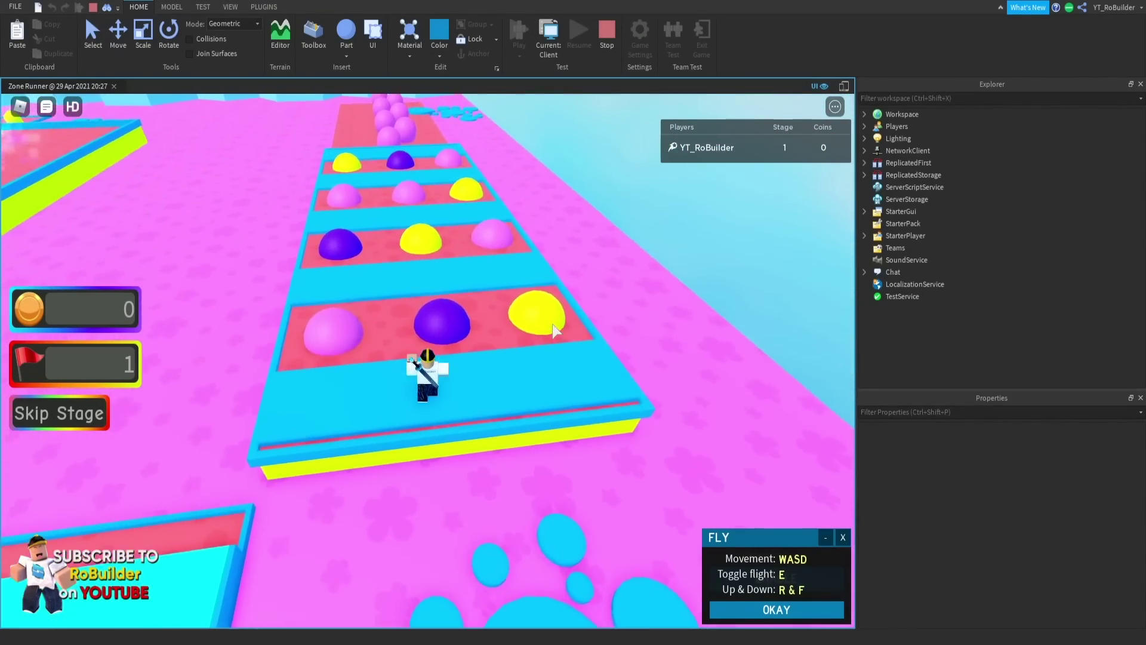
# Test the dome platform by jumping over its rows of coloured domes towards the pink balls
pyautogui.press('w')
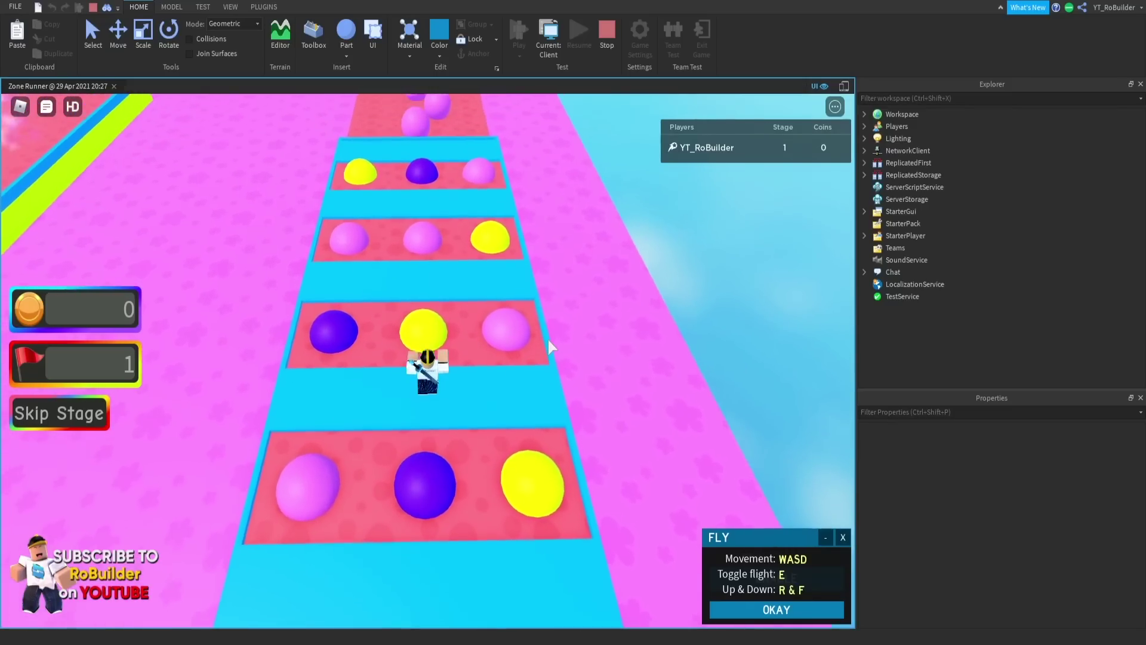
pyautogui.moveTo(548, 339); pyautogui.dragTo(534, 331, button='right')
pyautogui.press('d')
pyautogui.moveTo(455, 283); pyautogui.dragTo(455, 283, button='right')
pyautogui.press('w')
pyautogui.press('w')
pyautogui.press('space')
pyautogui.press('w')
# Turn flight on again and fly over the earlier stages to the end of the pink stage's dome platform
pyautogui.press('e')
pyautogui.press('w')
pyautogui.press('w')
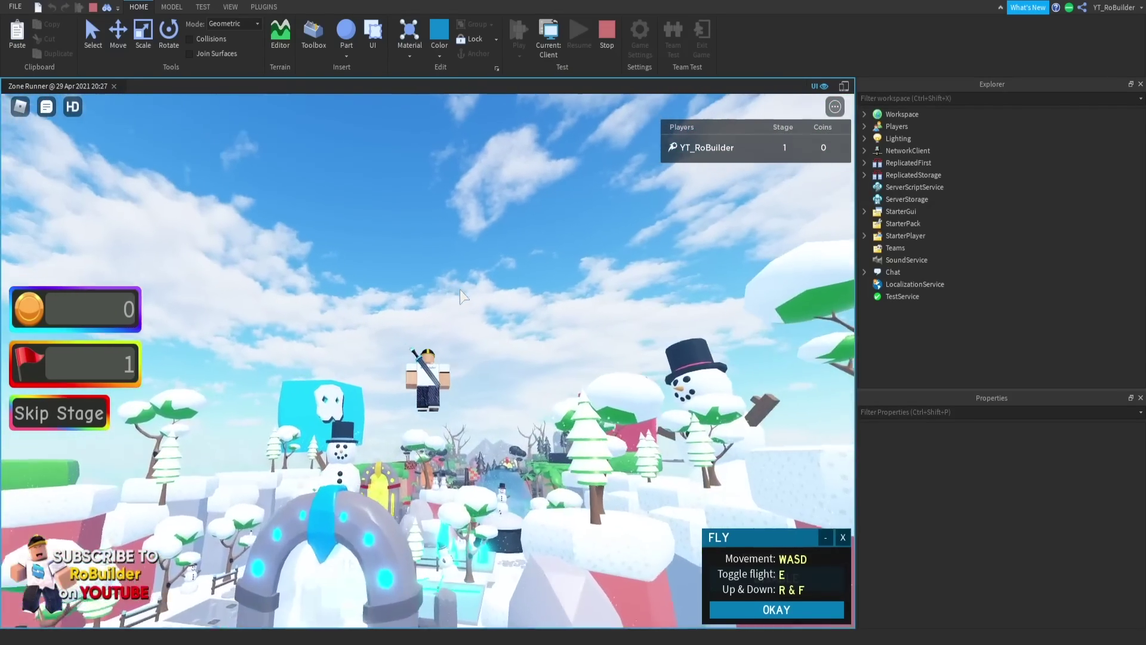
pyautogui.press('w')
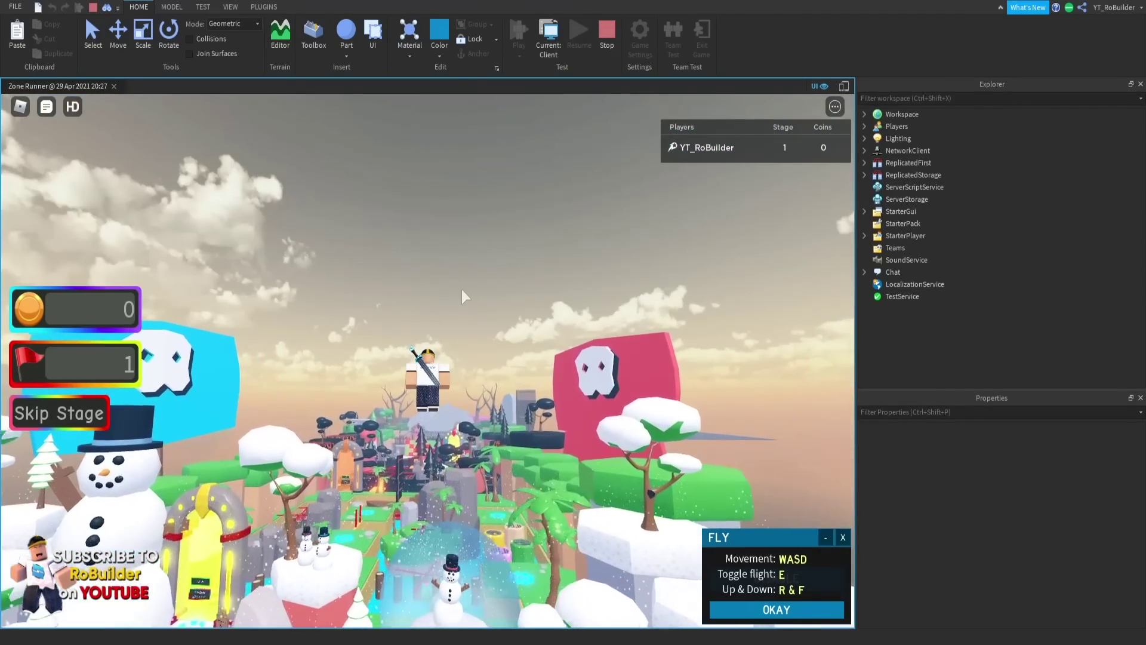
pyautogui.press('w')
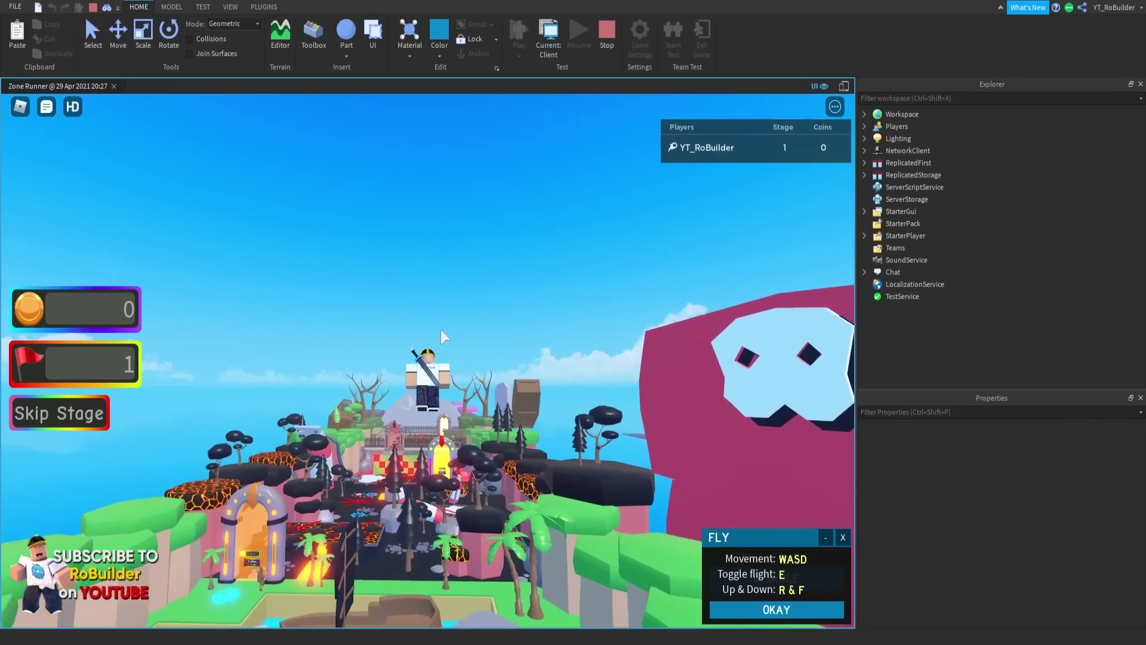
pyautogui.press('w')
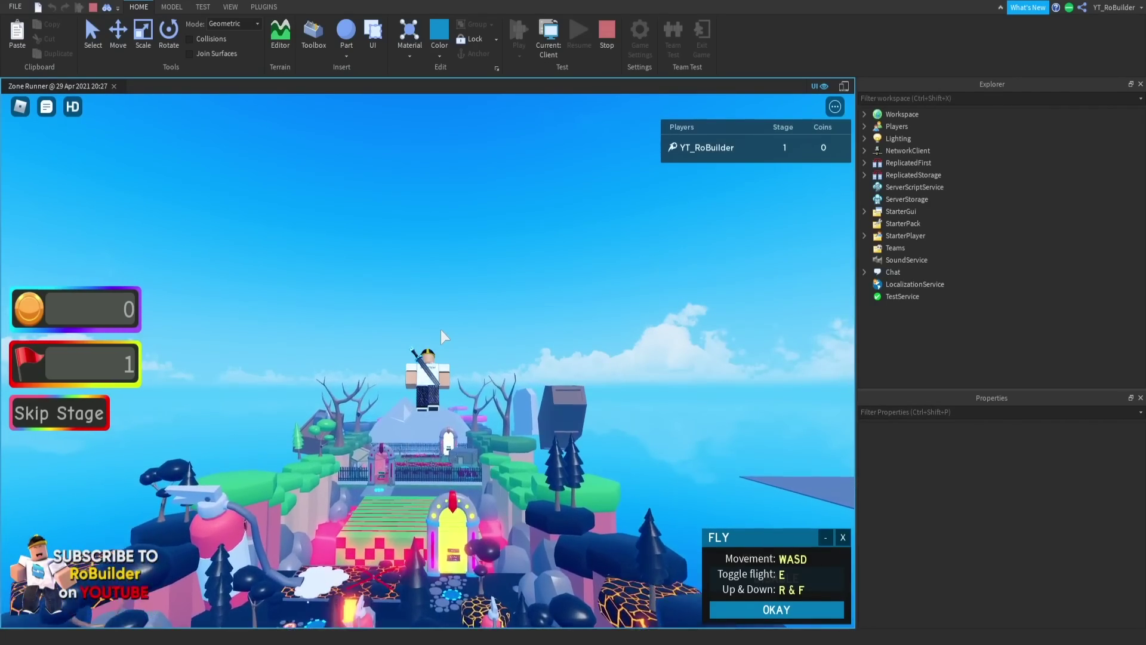
pyautogui.press('w')
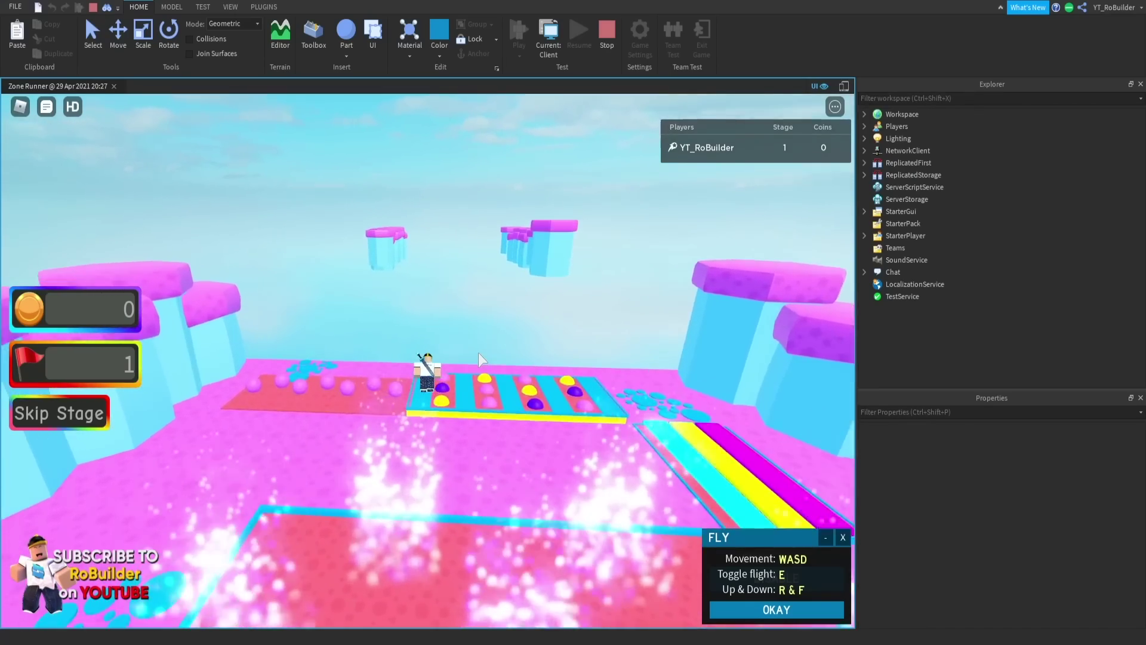
# Test the pink ball obstacle by jumping from ball to ball across the last red platform towards the blue dots
pyautogui.moveTo(478, 353); pyautogui.dragTo(462, 339, button='right')
pyautogui.press('w')
pyautogui.scroll(3, 478, 352)
pyautogui.press('w')
pyautogui.press('w')
pyautogui.press('w')
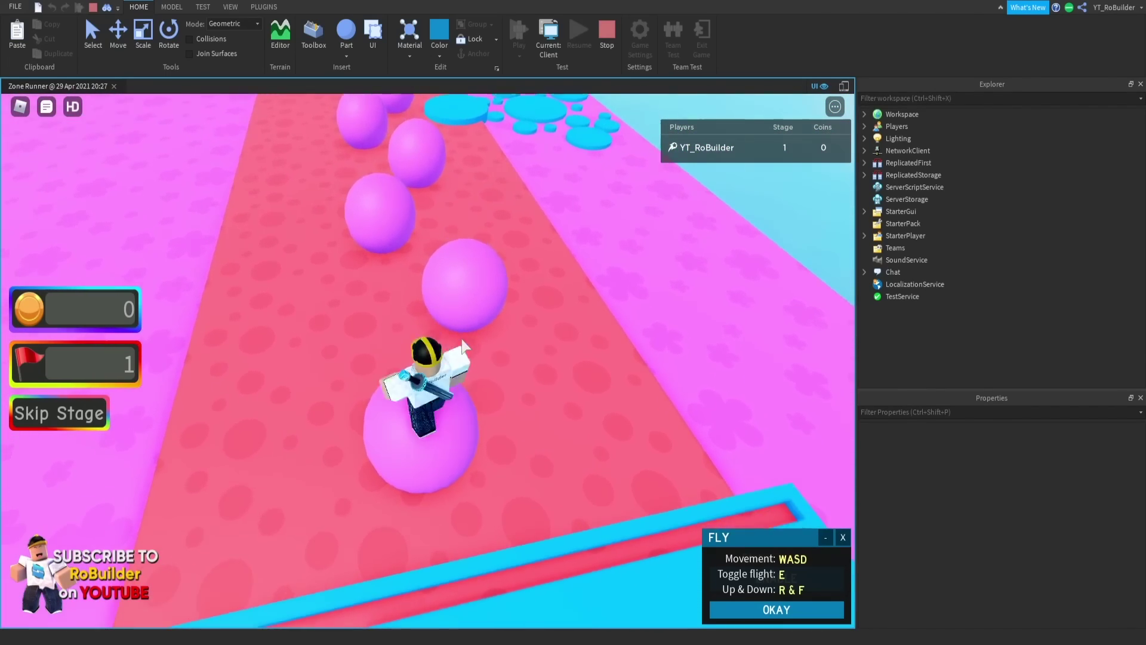
pyautogui.press('w')
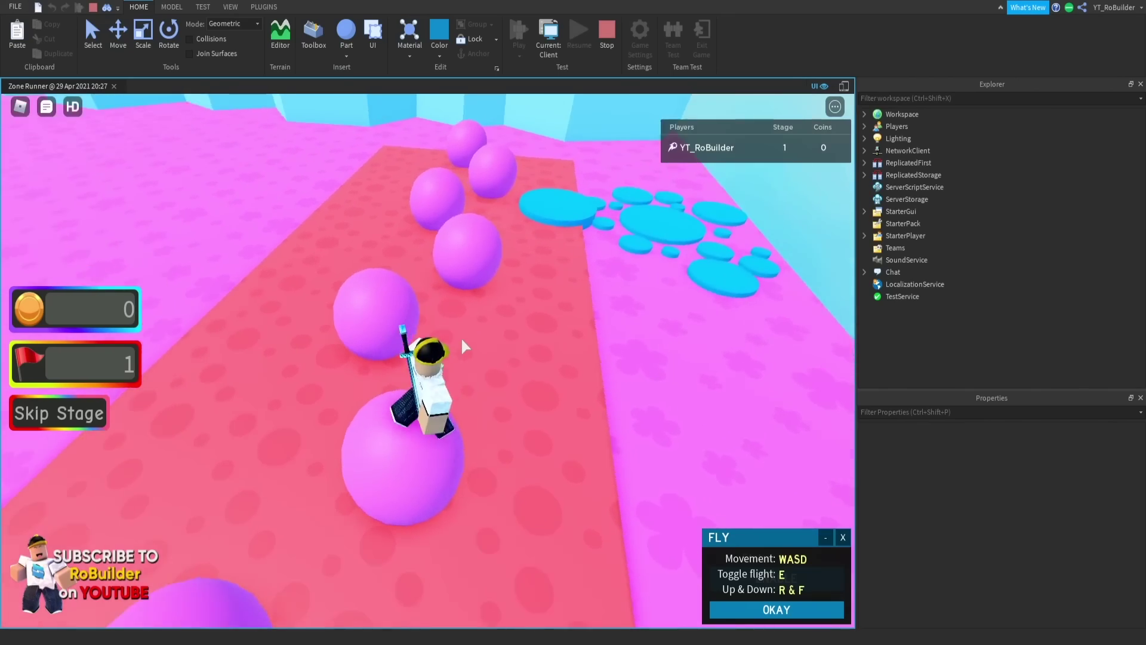
pyautogui.press('w')
pyautogui.moveTo(461, 339); pyautogui.dragTo(462, 340, button='right')
pyautogui.press('space')
pyautogui.press('space')
pyautogui.press('w')
pyautogui.press('w')
pyautogui.press('w')
pyautogui.press('w')
pyautogui.press('w')
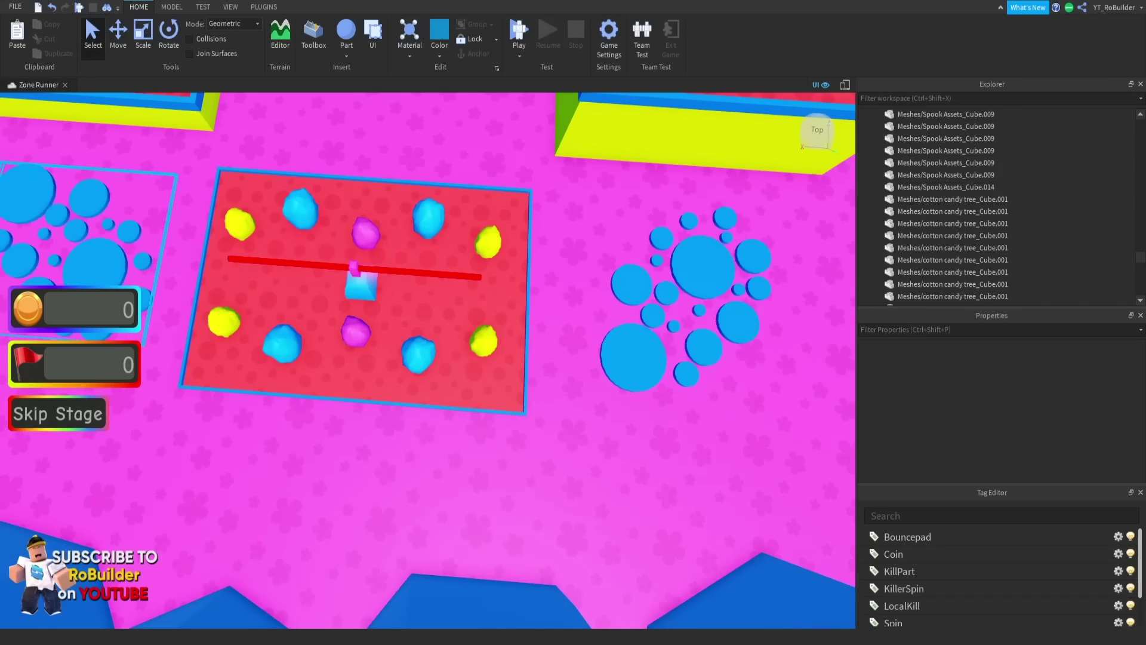
# Recolour the entrance arch's hanging gem, round dots, side strips and door panel to Cyan
pyautogui.moveTo(434, 278); pyautogui.dragTo(435, 278, button='right')
pyautogui.press('w')
pyautogui.press('w')
pyautogui.press('s')
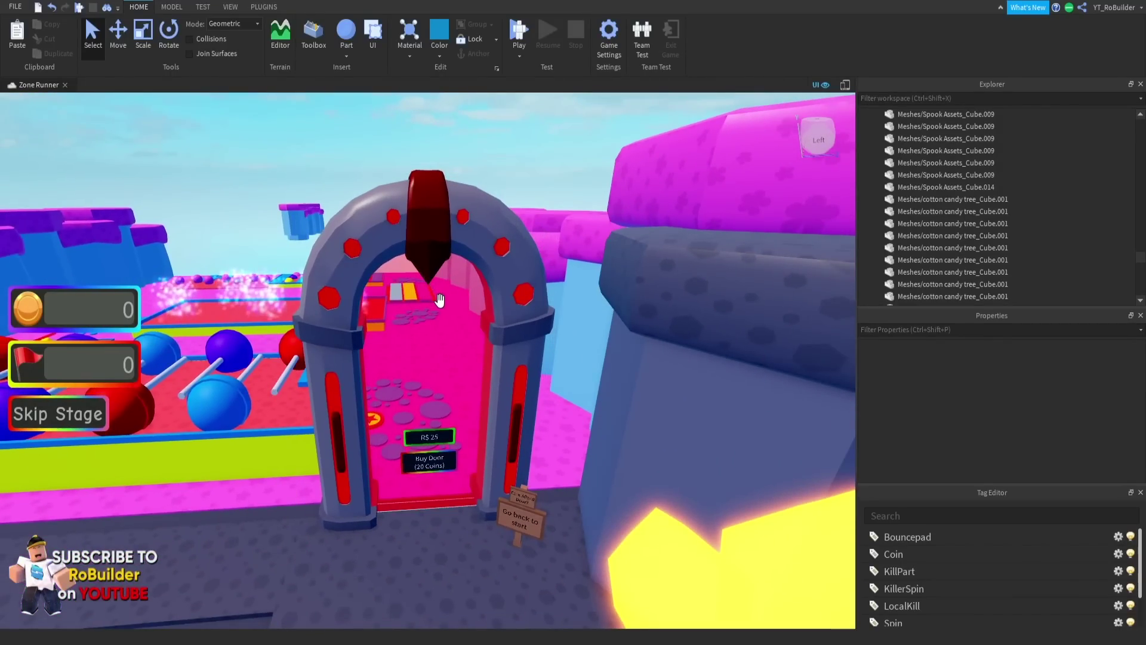
pyautogui.click(430, 239)
pyautogui.click(462, 223)
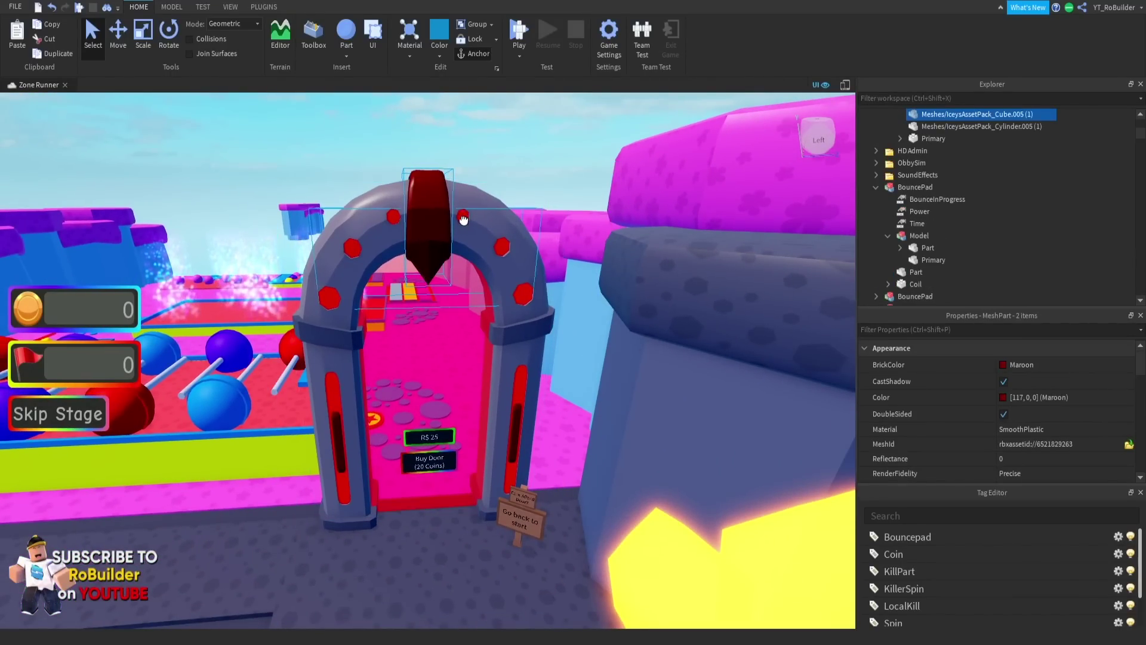
pyautogui.keyDown('ctrl'); pyautogui.click(521, 385); pyautogui.keyUp('ctrl')
pyautogui.keyDown('ctrl'); pyautogui.click(514, 417); pyautogui.keyUp('ctrl')
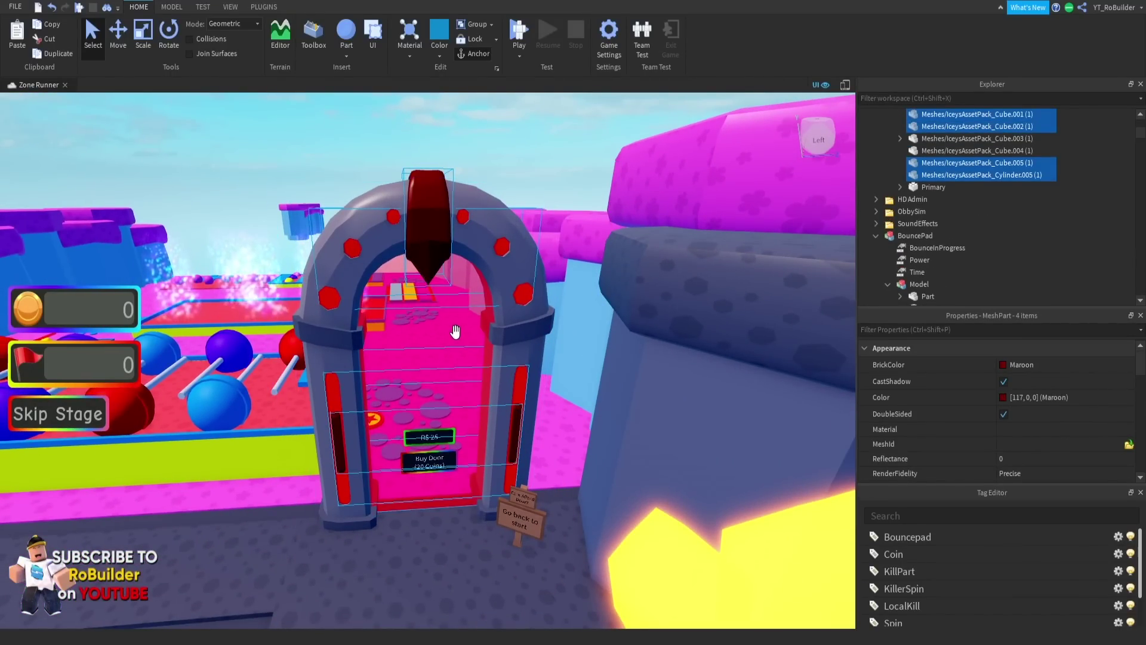
pyautogui.click(1014, 364)
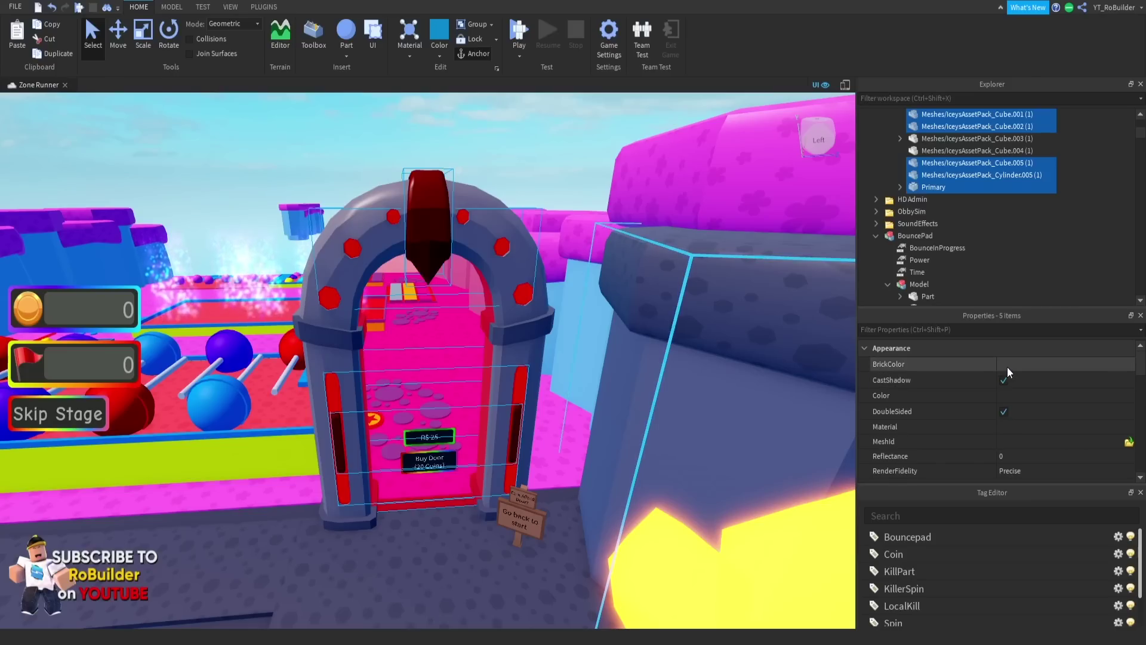
pyautogui.click(1000, 445)
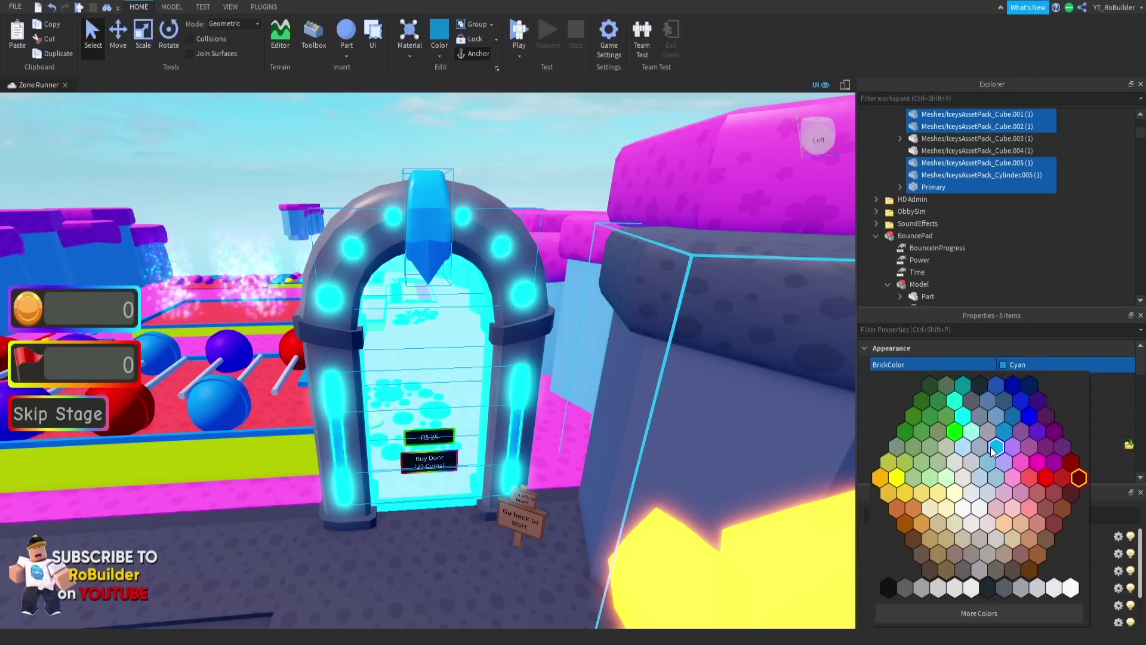
# Recolour the arch's hanging gem and the narrow inner strips on its pillars to Pink
pyautogui.click(524, 132)
pyautogui.click(436, 313)
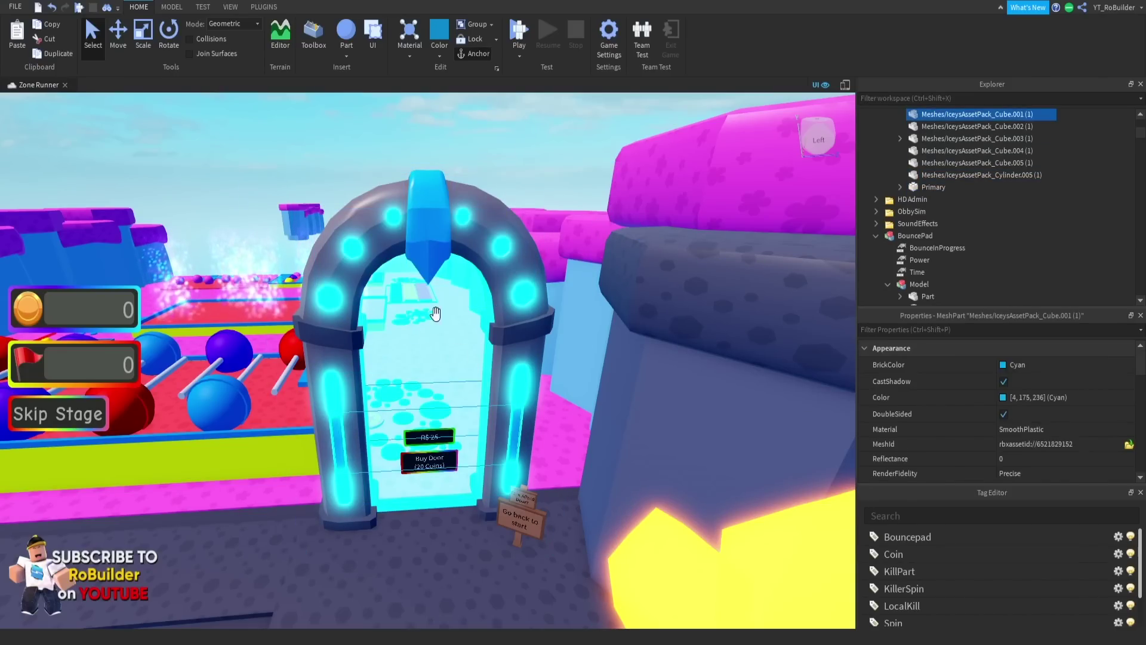
pyautogui.click(1008, 366)
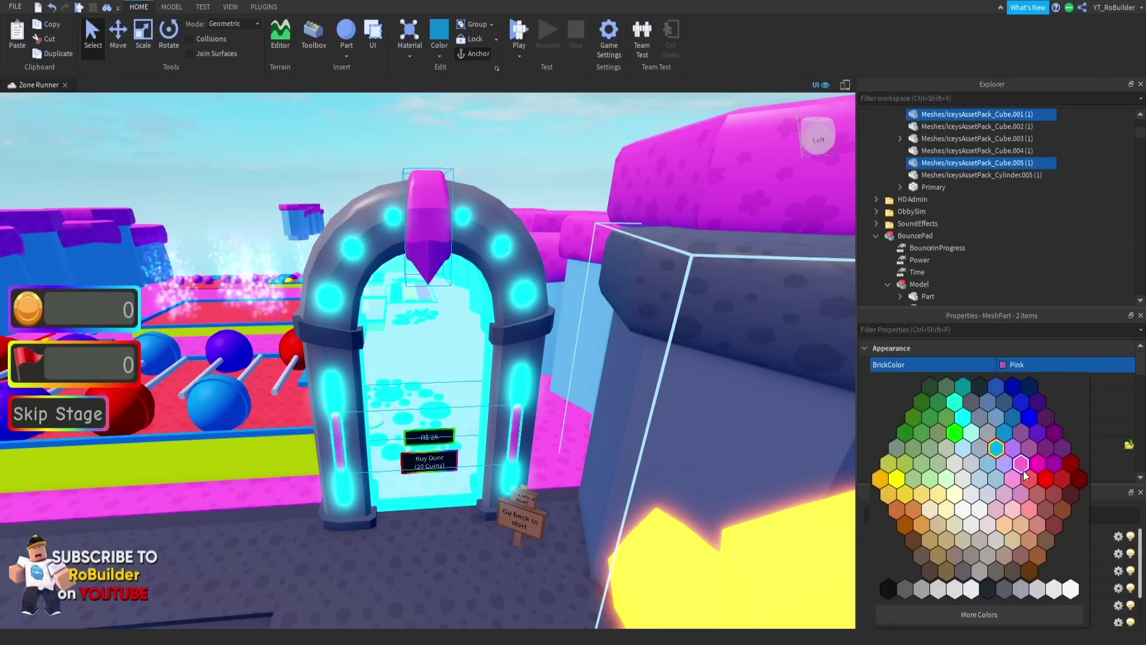
# Recolour the arch's trim bands and pillar feet pink, after trying New Yeller on them
pyautogui.click(525, 325)
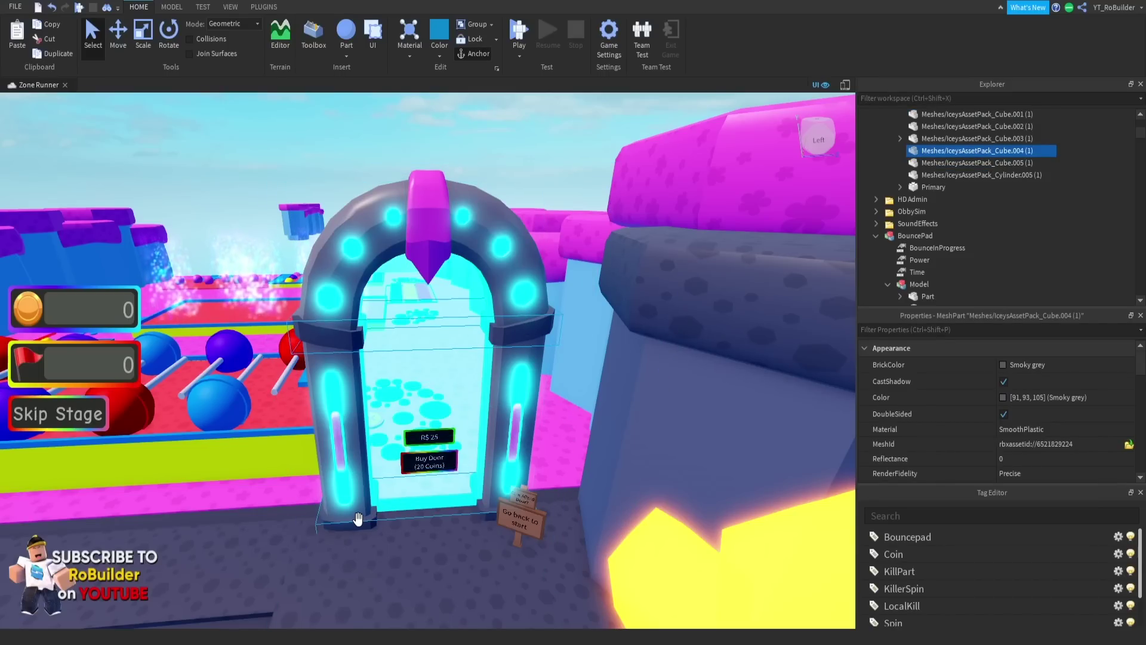
pyautogui.click(1012, 367)
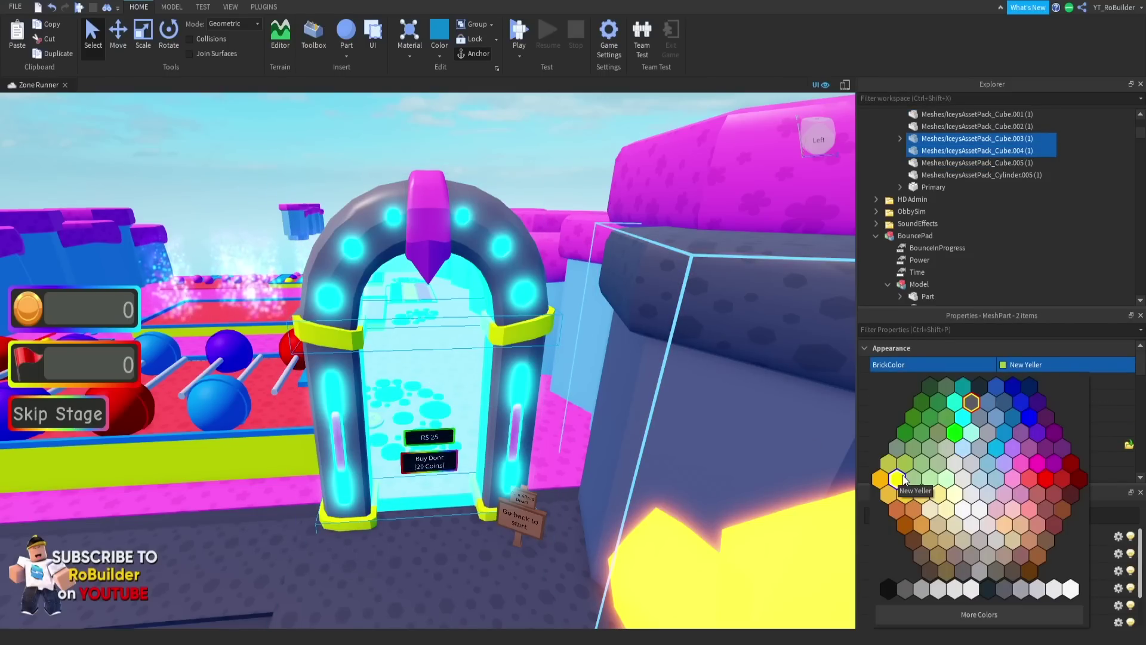
pyautogui.click(1033, 466)
pyautogui.moveTo(568, 232); pyautogui.dragTo(563, 234, button='right')
pyautogui.click(568, 231)
# Duplicate checkpoint 37 in front of the arch and move the copy to the far end of the lollipop platform
pyautogui.scroll(-3, 563, 233)
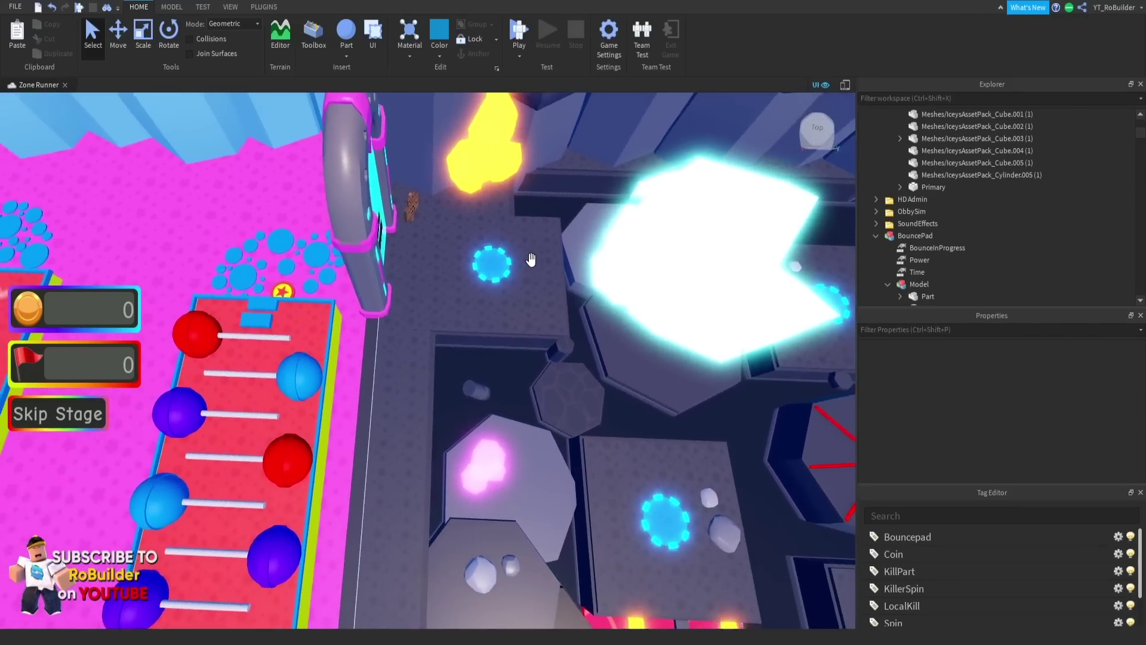
pyautogui.scroll(2, 530, 259)
pyautogui.click(522, 266)
pyautogui.press('w')
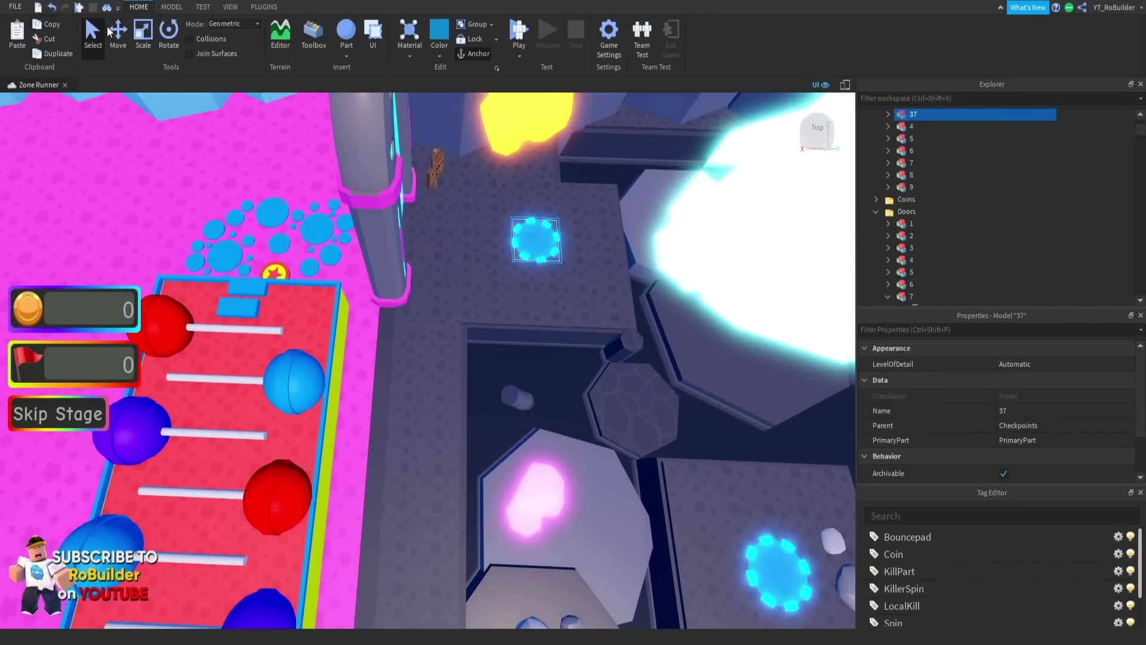
pyautogui.press('a')
pyautogui.moveTo(629, 245); pyautogui.dragTo(420, 226)
pyautogui.moveTo(425, 225); pyautogui.dragTo(424, 211, button='right')
pyautogui.press('s')
pyautogui.moveTo(420, 342); pyautogui.dragTo(624, 283, button='right')
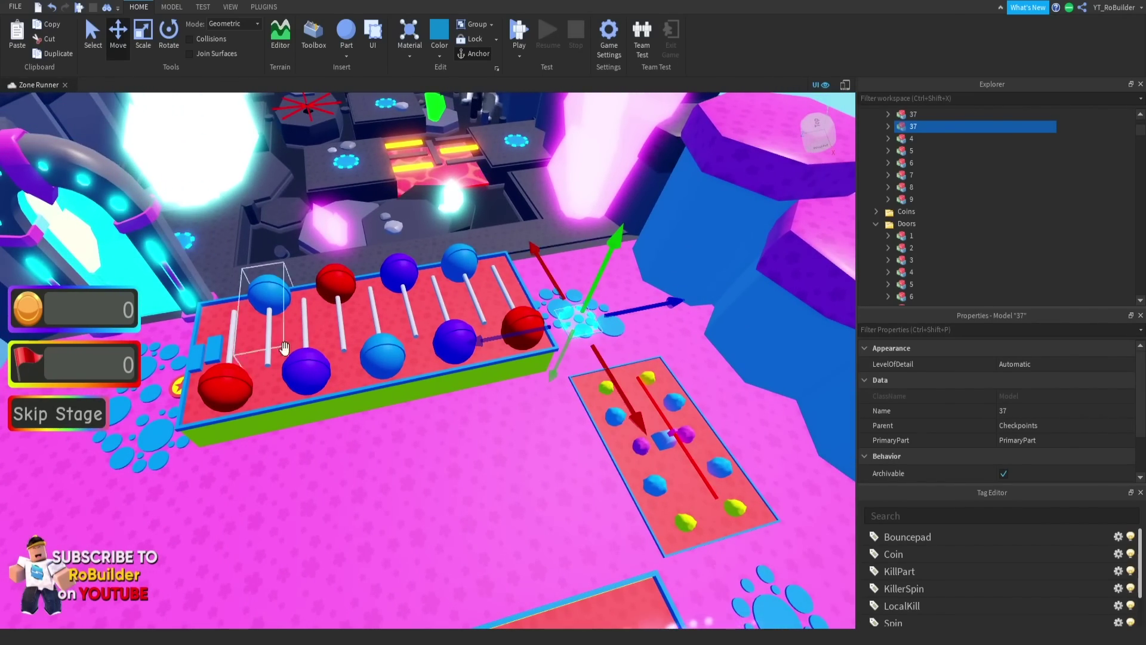
# Position the checkpoint copy beside the blue dots between the lollipop platform and the spinner platform
pyautogui.moveTo(285, 348); pyautogui.dragTo(471, 298, button='right')
pyautogui.press('w')
pyautogui.moveTo(484, 291); pyautogui.dragTo(530, 286)
pyautogui.moveTo(522, 363); pyautogui.dragTo(531, 302)
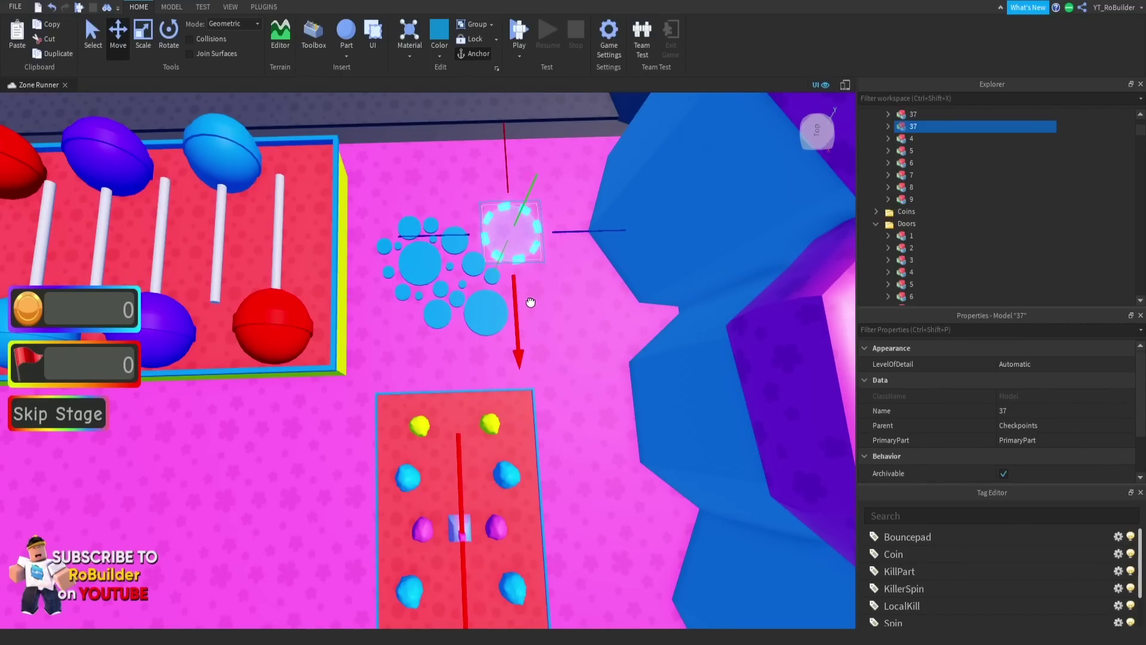
# Place further checkpoint copies beside the stage's remaining blue dot clusters and name them 39 to 42 in course order
pyautogui.moveTo(516, 270); pyautogui.dragTo(527, 276, button='right')
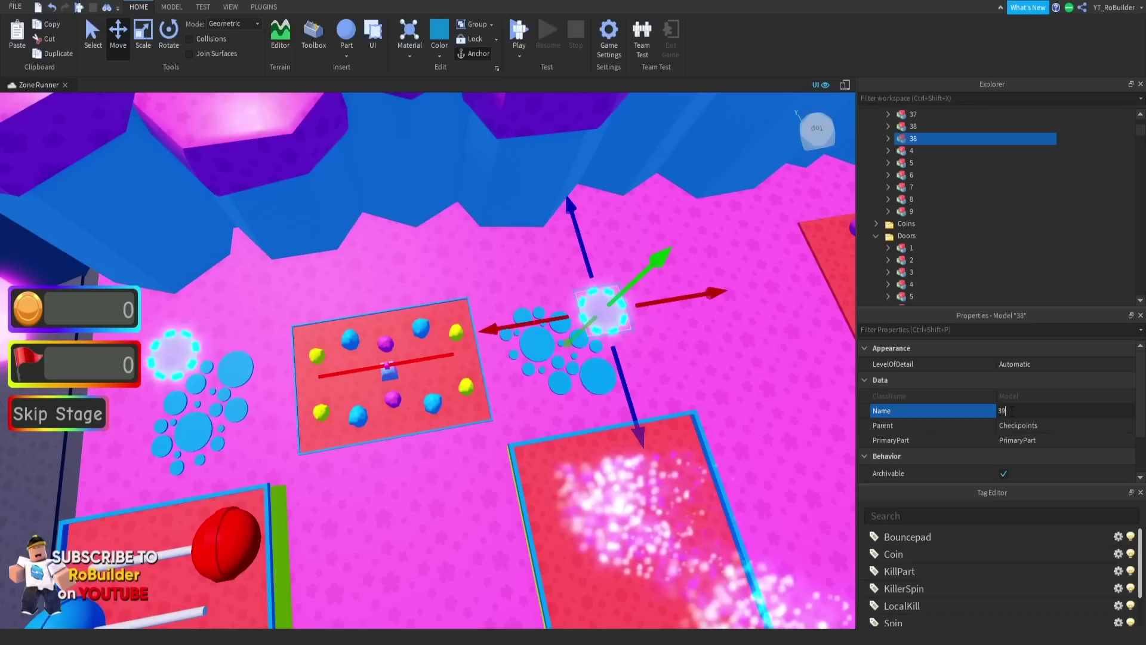
pyautogui.click(1005, 414)
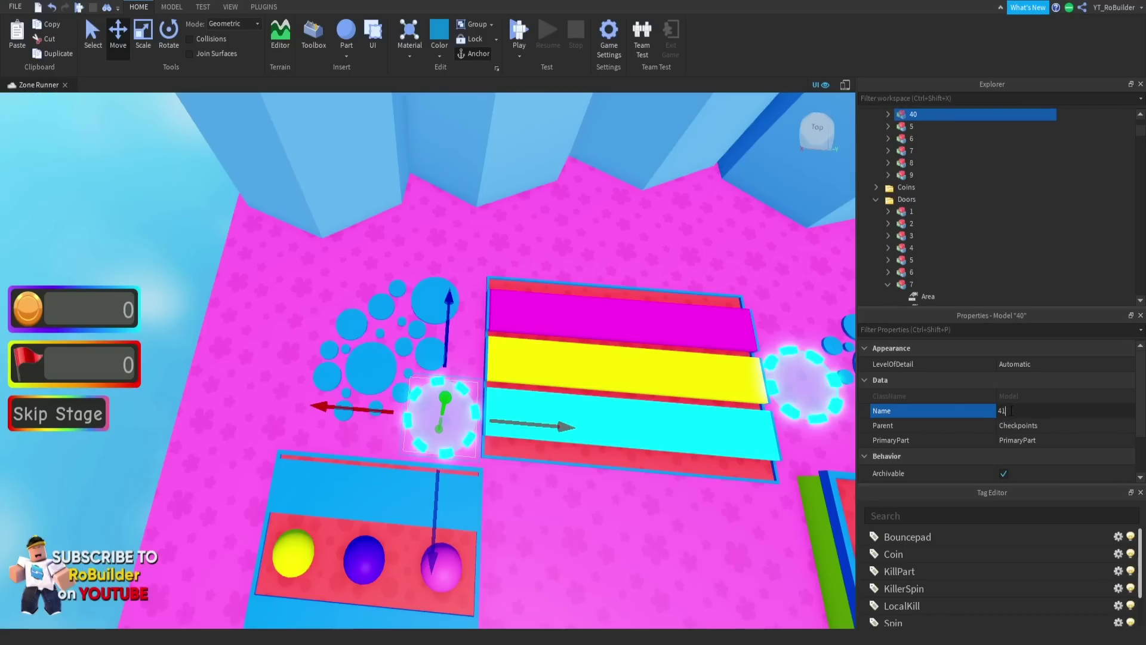
pyautogui.press('Return')
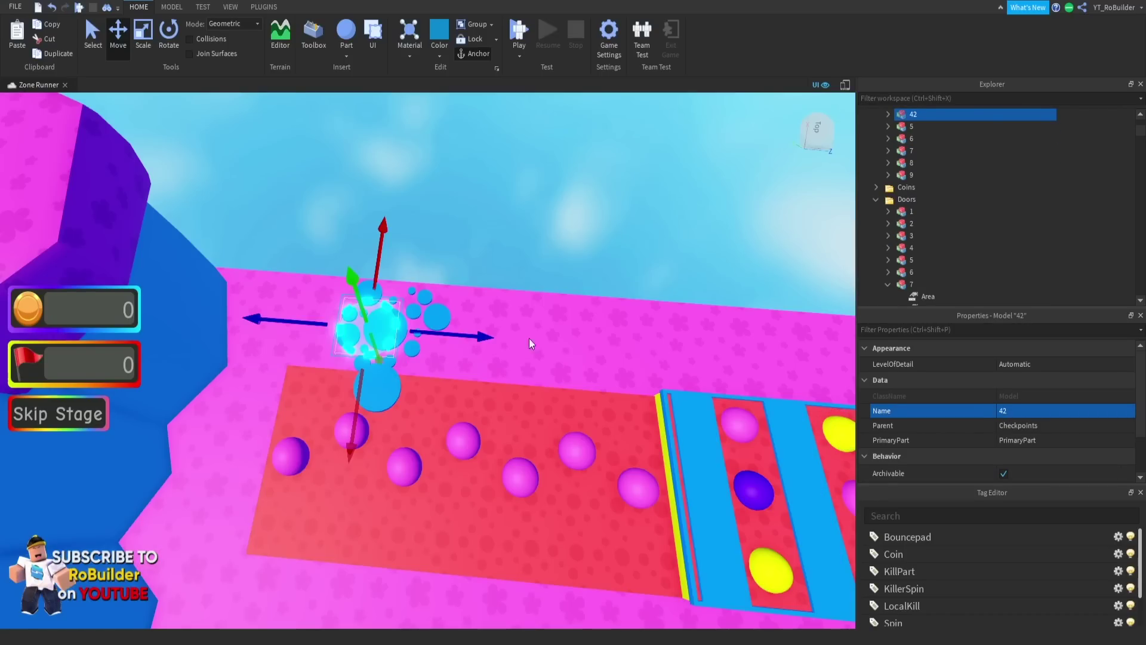
# Delete the blue dots that overlap checkpoint 42 at the end of the pink ball platform
pyautogui.moveTo(529, 338)
pyautogui.mouseDown(button='right')
pyautogui.moveTo(553, 306)
pyautogui.moveTo(540, 322)
pyautogui.mouseUp(button='right')
pyautogui.scroll(3, 552, 306)
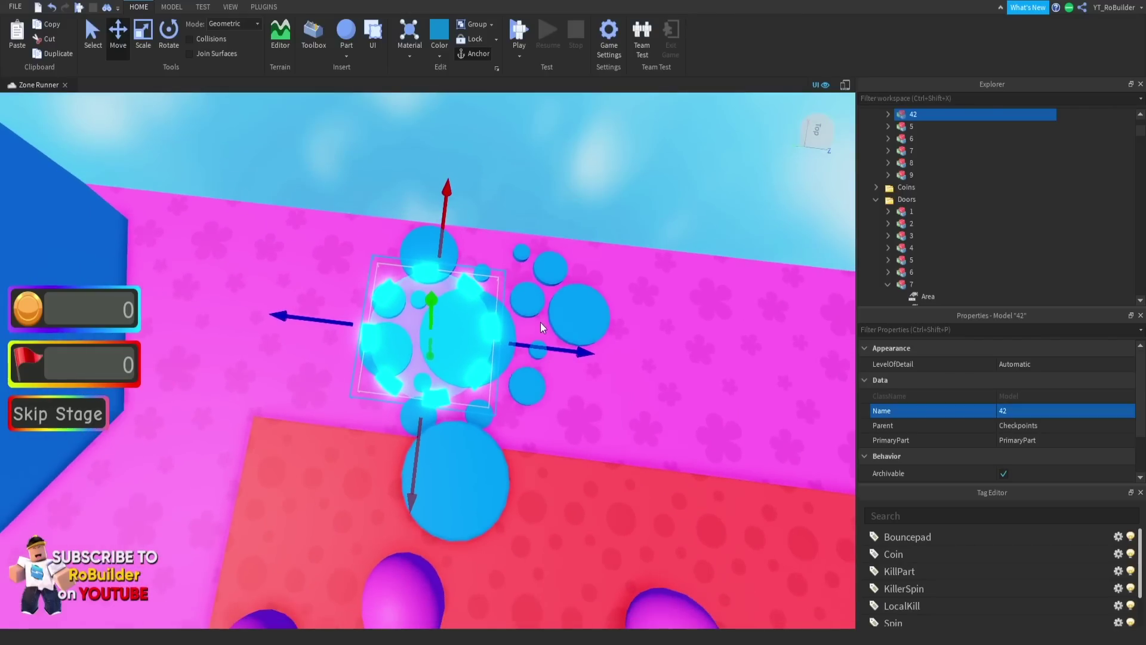
pyautogui.click(507, 314)
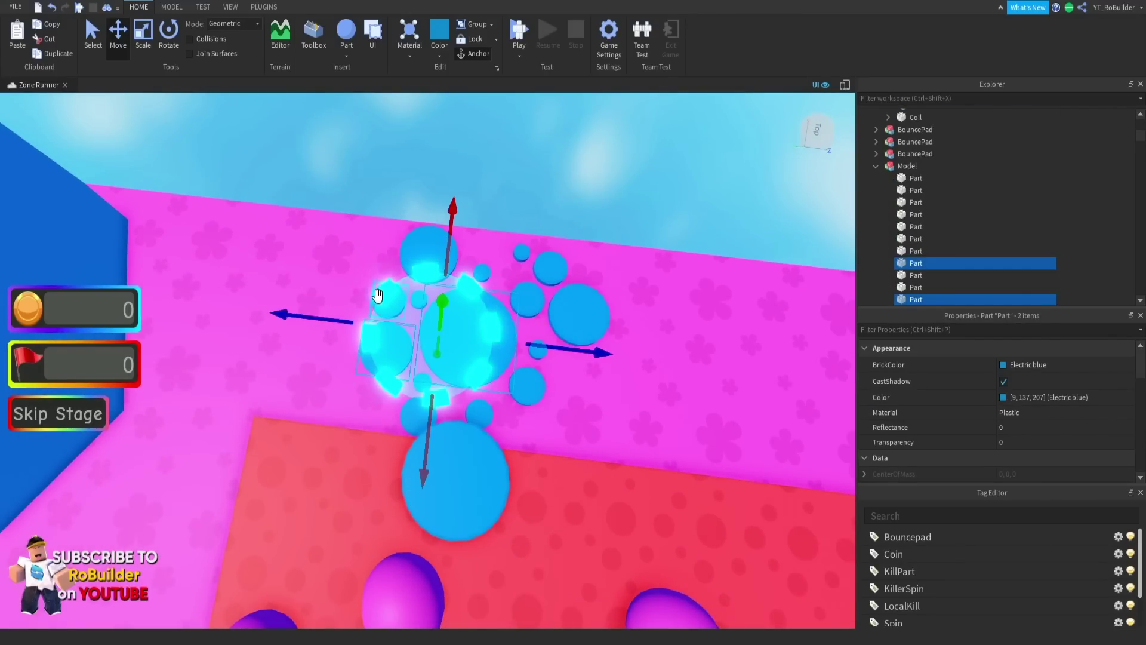
pyautogui.press('Delete')
# Move the blue dots that still touch checkpoint 42 so they sit around its ring
pyautogui.moveTo(451, 332); pyautogui.dragTo(452, 331, button='right')
pyautogui.scroll(5, 454, 332)
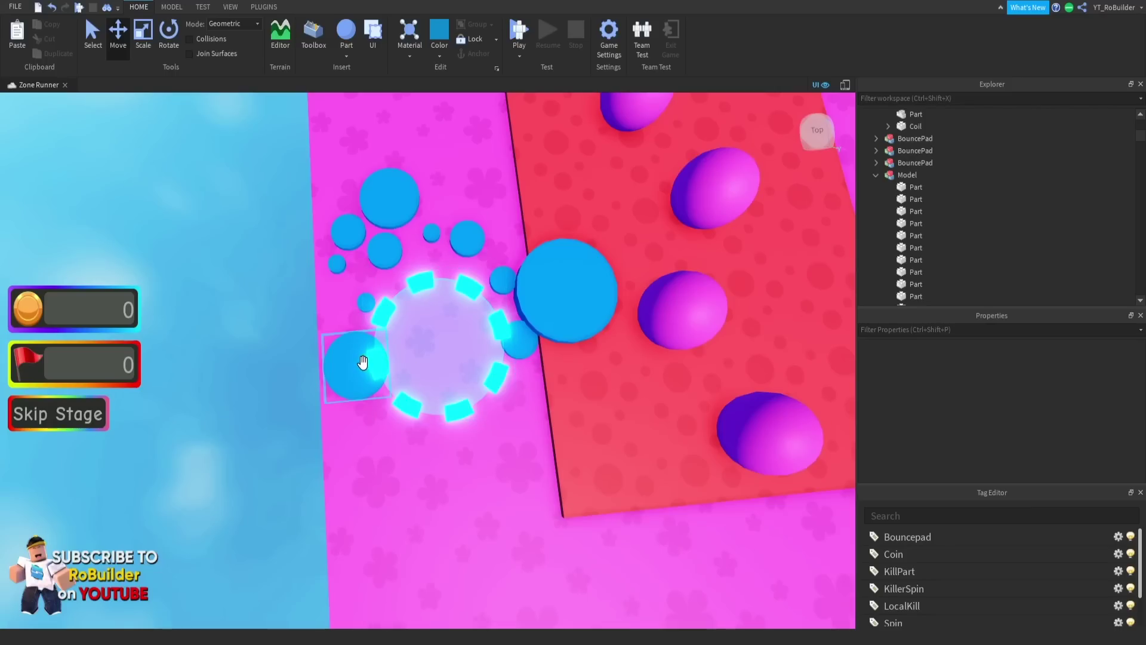
pyautogui.click(363, 359)
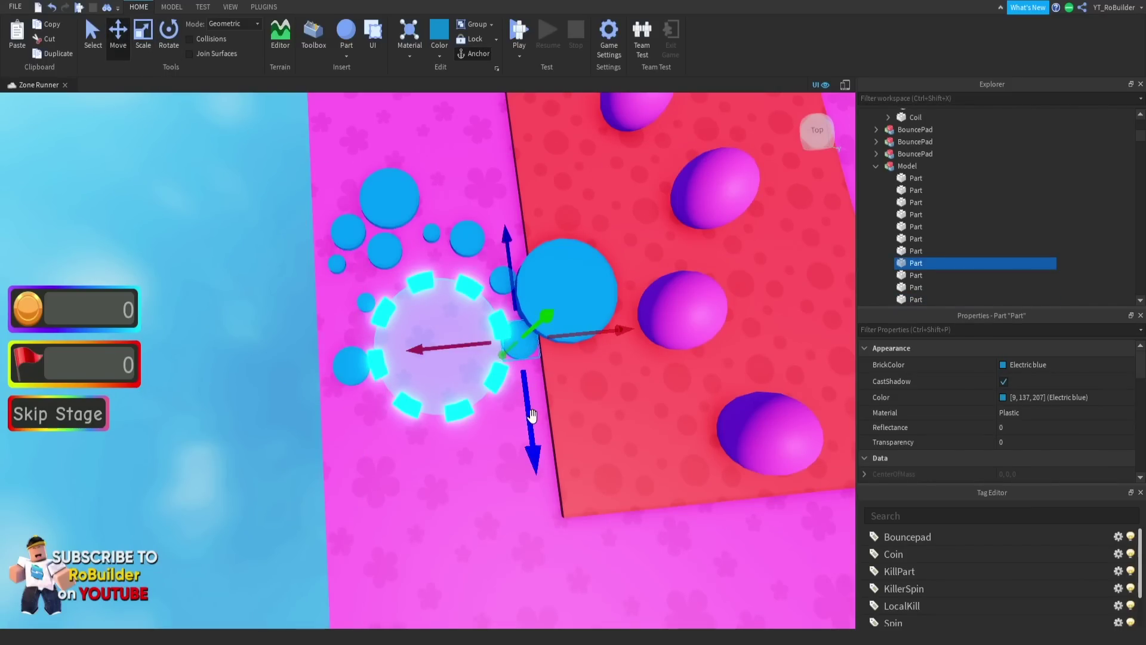
pyautogui.moveTo(550, 472); pyautogui.dragTo(549, 479)
pyautogui.click(337, 397)
pyautogui.moveTo(337, 397); pyautogui.dragTo(336, 395, button='right')
# Go back to the recoloured entrance arch and open the MinStage value of door 7
pyautogui.scroll(-6, 334, 396)
pyautogui.scroll(-2, 507, 331)
pyautogui.moveTo(507, 332); pyautogui.dragTo(461, 384, button='right')
pyautogui.scroll(6, 511, 302)
pyautogui.click(447, 421)
pyautogui.moveTo(427, 349); pyautogui.dragTo(424, 345, button='right')
pyautogui.keyDown('alt'); pyautogui.click(443, 347); pyautogui.keyUp('alt')
pyautogui.click(936, 191)
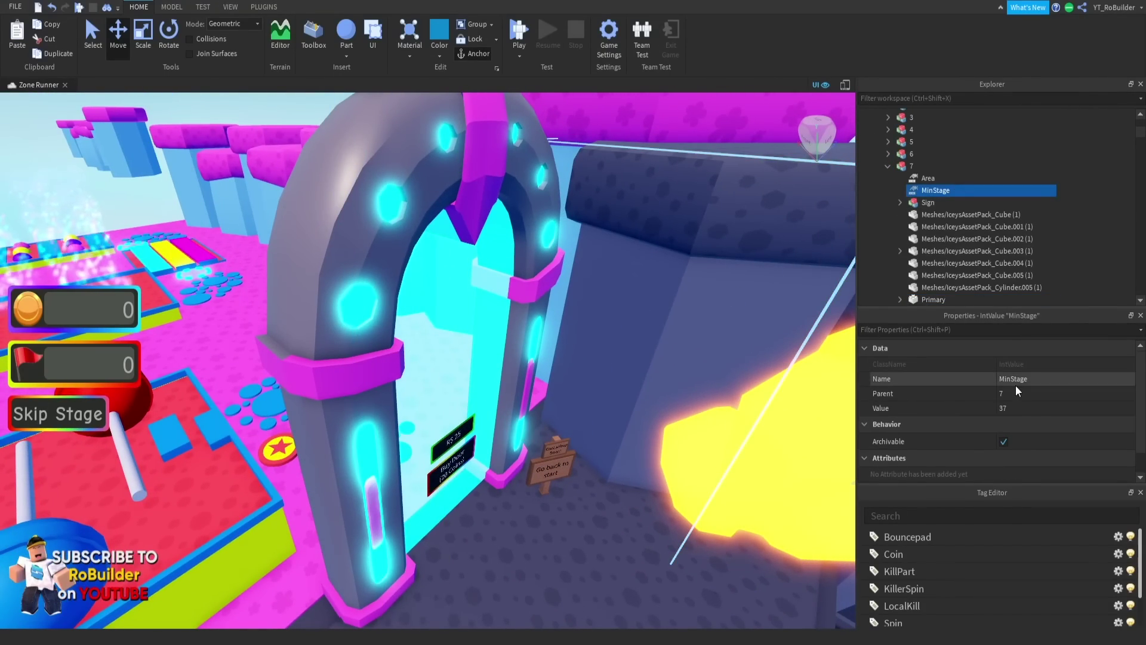
# Duplicate door 7 and move the copy to the pink stage's end edge, behind checkpoint 42
pyautogui.moveTo(536, 288); pyautogui.dragTo(535, 288, button='right')
pyautogui.press('w')
pyautogui.click(500, 387)
pyautogui.moveTo(662, 332); pyautogui.dragTo(675, 323, button='right')
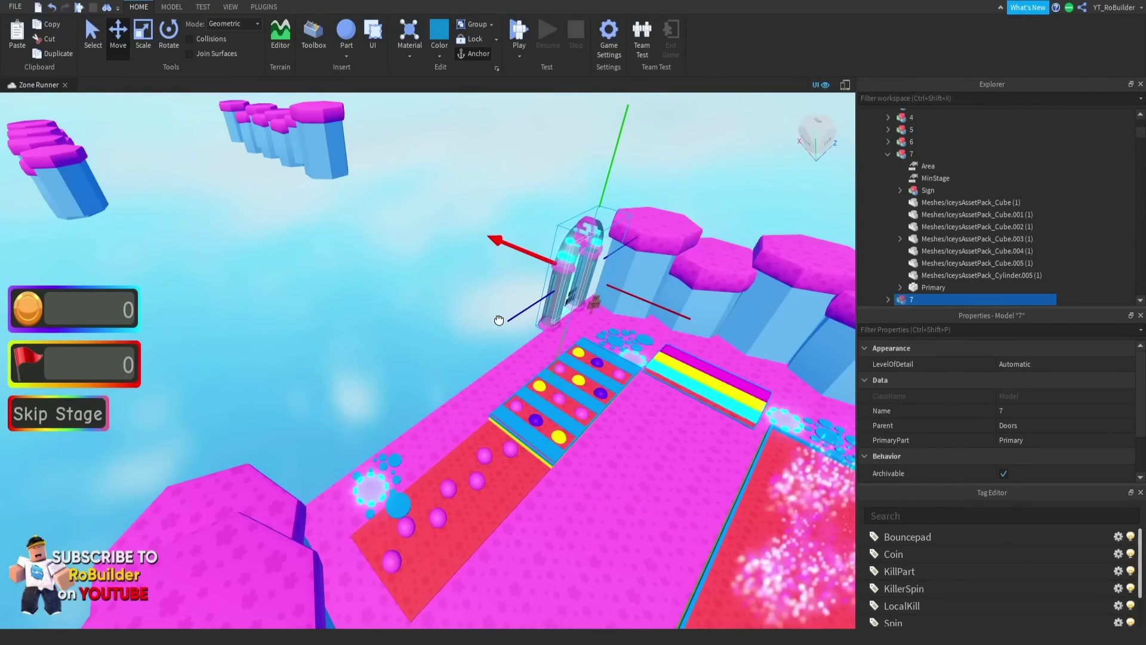
pyautogui.moveTo(499, 317); pyautogui.dragTo(491, 328)
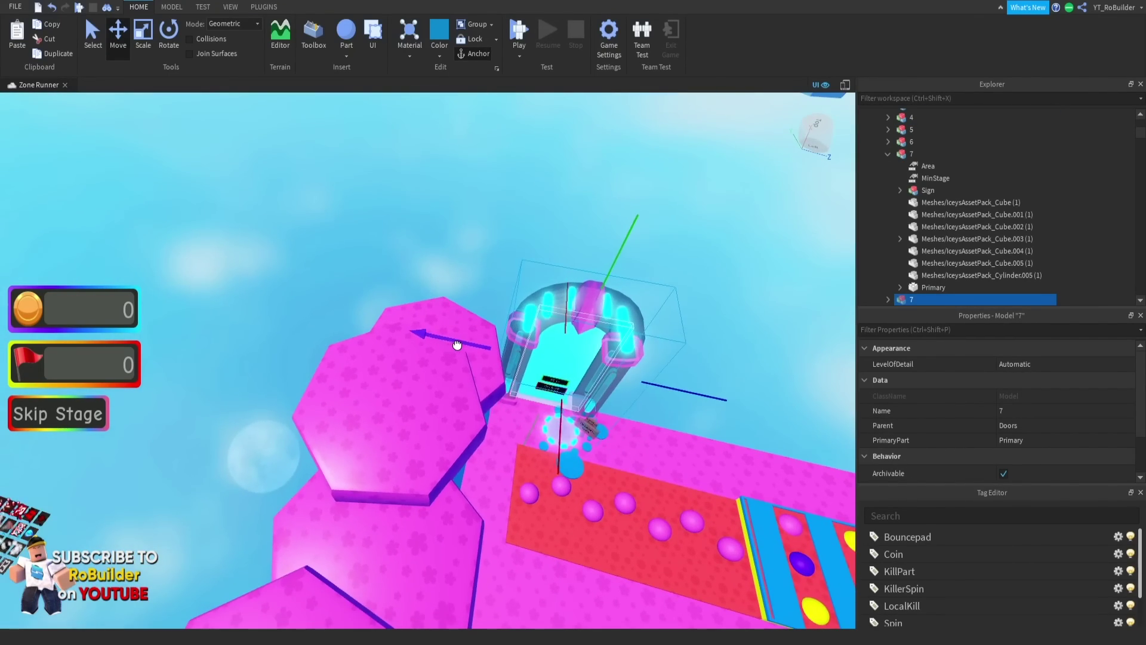
pyautogui.moveTo(456, 342); pyautogui.dragTo(507, 348)
pyautogui.press('w')
pyautogui.moveTo(525, 353); pyautogui.dragTo(529, 351, button='right')
# Set the copied door's Area value and model name to 8, and open its MinStage value
pyautogui.keyDown('alt'); pyautogui.click(499, 253); pyautogui.keyUp('alt')
pyautogui.click(928, 179)
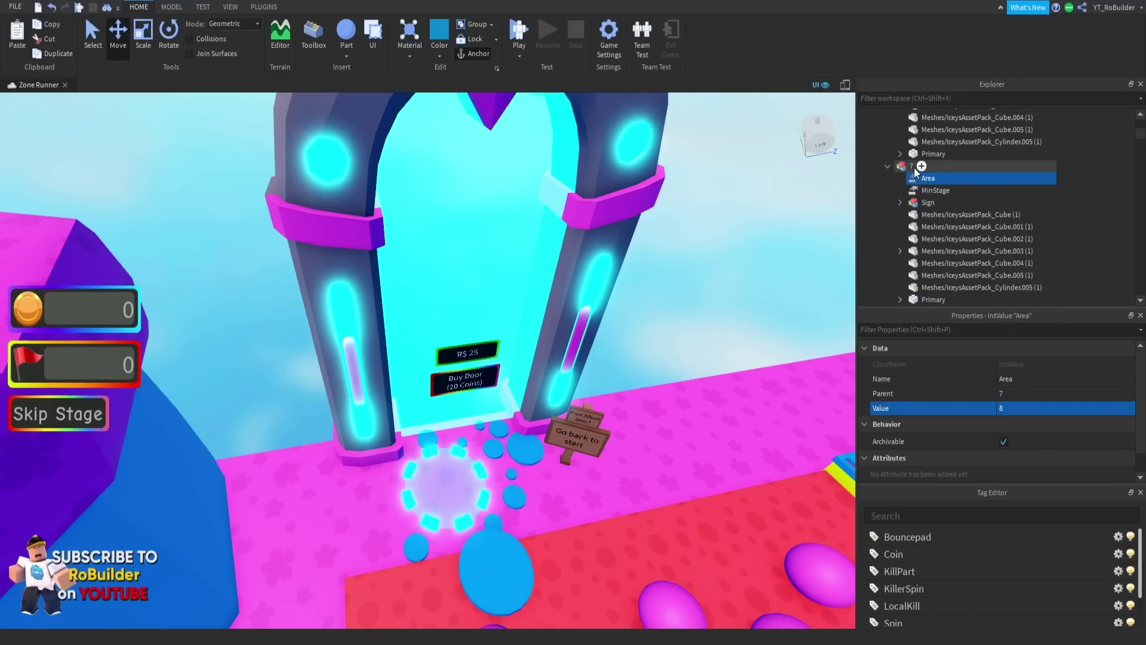
pyautogui.click(915, 167)
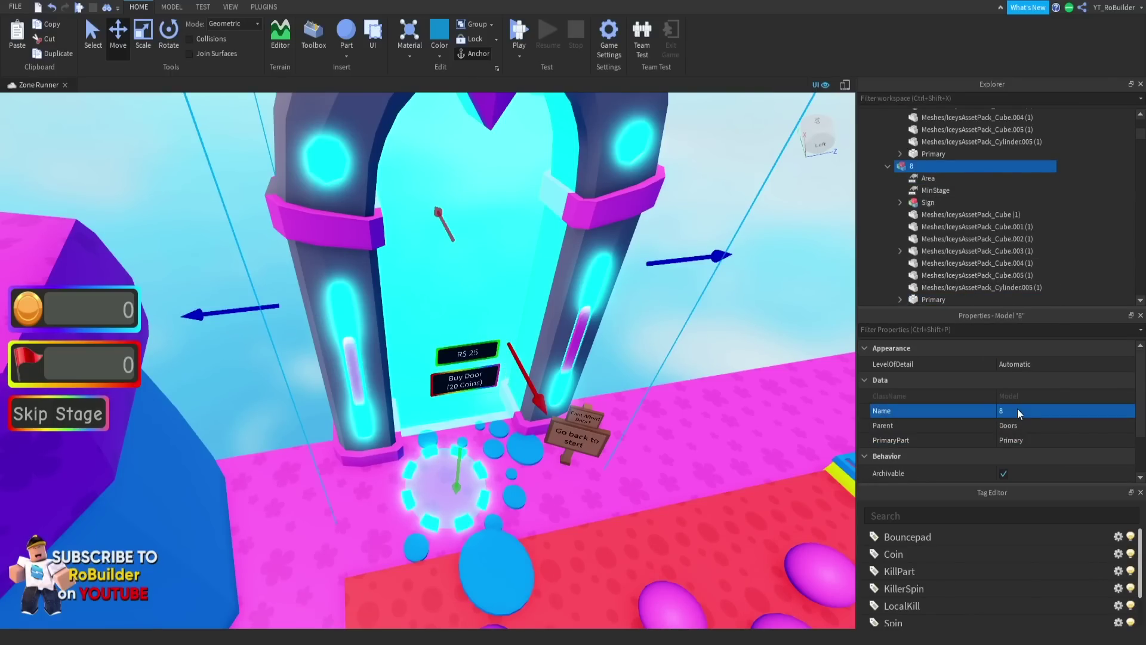
pyautogui.click(935, 191)
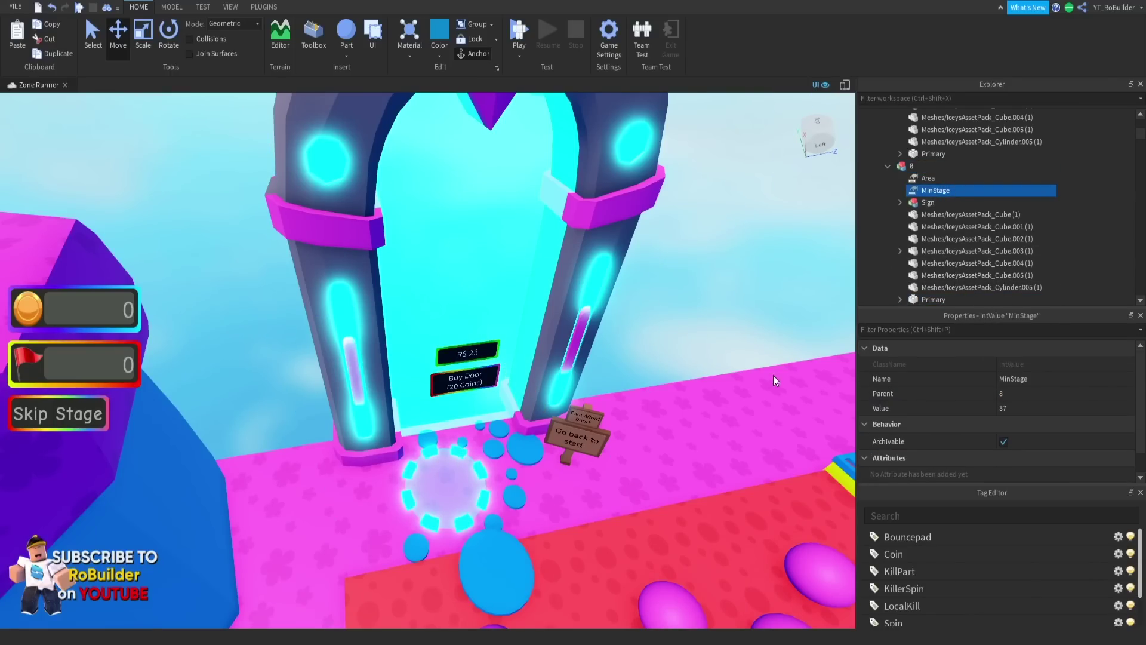
pyautogui.click(450, 475)
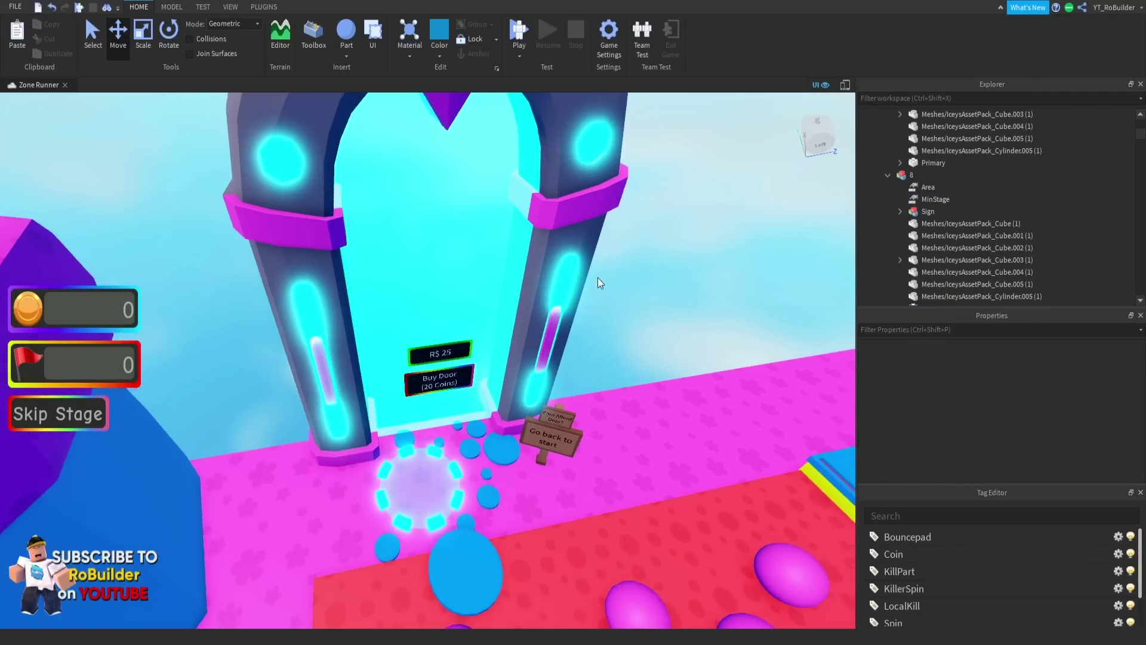
# Examine the whole pink stage from above, including its checkpoints, obstacle platforms and both doors
pyautogui.scroll(-10, 599, 277)
pyautogui.moveTo(600, 275); pyautogui.dragTo(598, 277, button='right')
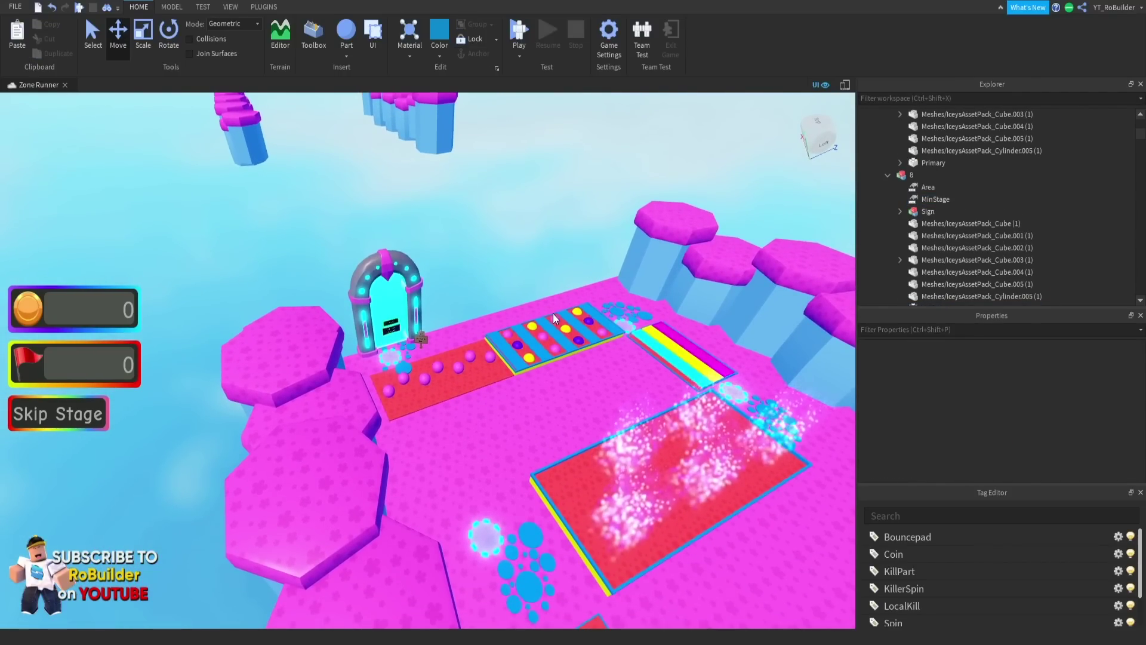
pyautogui.moveTo(554, 318); pyautogui.dragTo(566, 310, button='right')
pyautogui.scroll(-5, 566, 310)
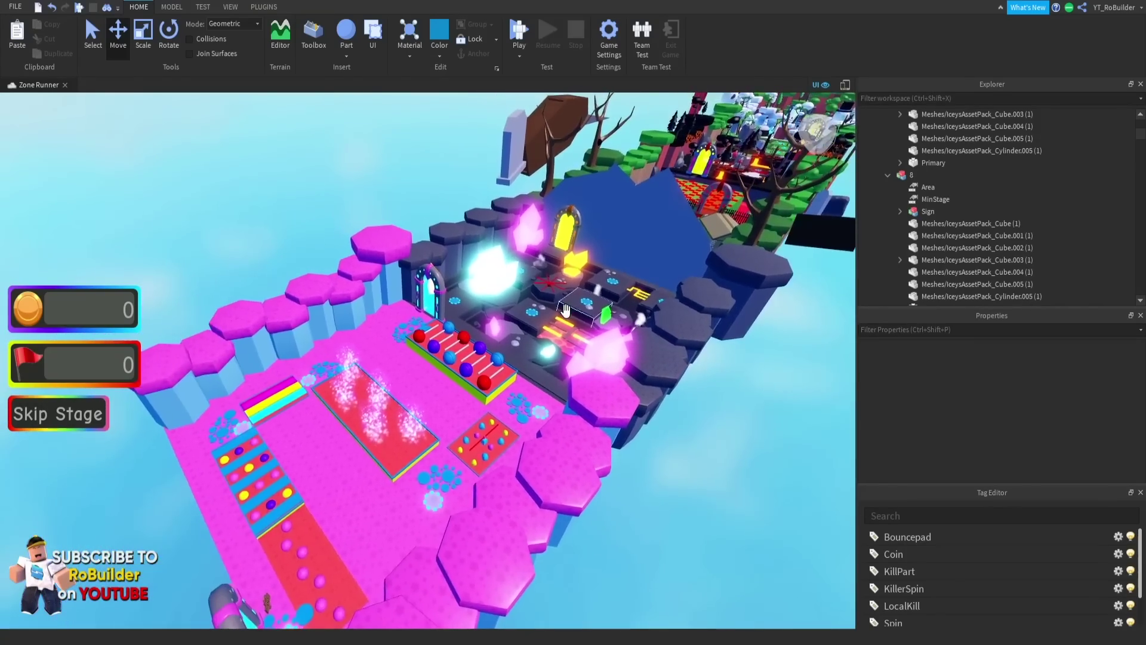
pyautogui.scroll(-4, 566, 310)
pyautogui.scroll(6, 503, 383)
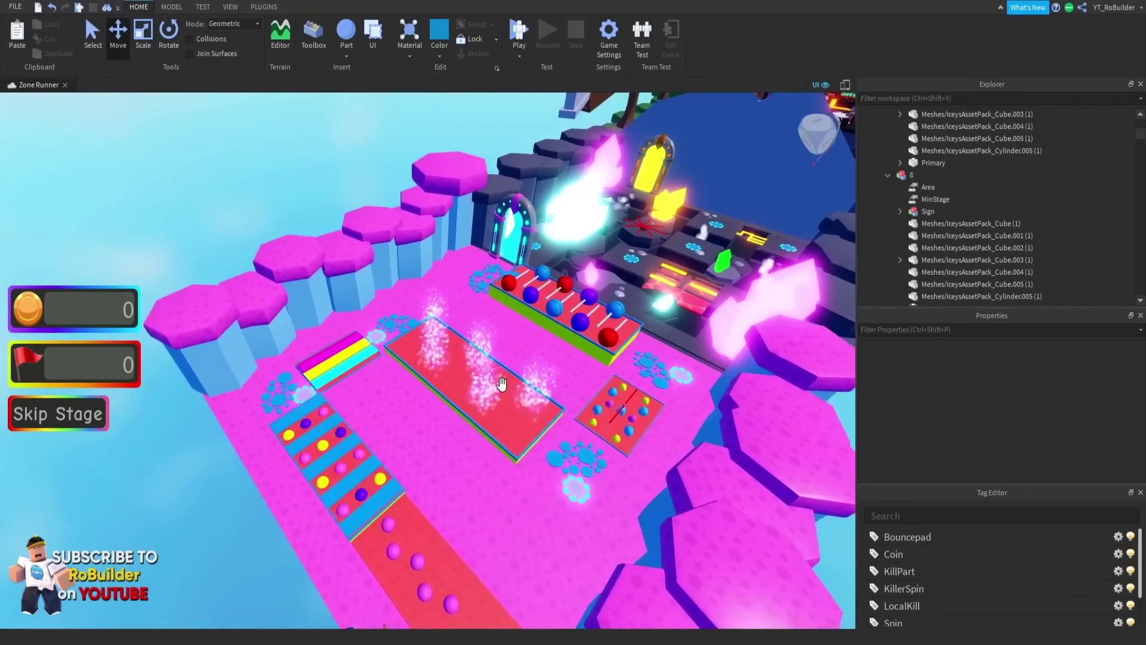
pyautogui.moveTo(503, 383); pyautogui.dragTo(505, 369, button='right')
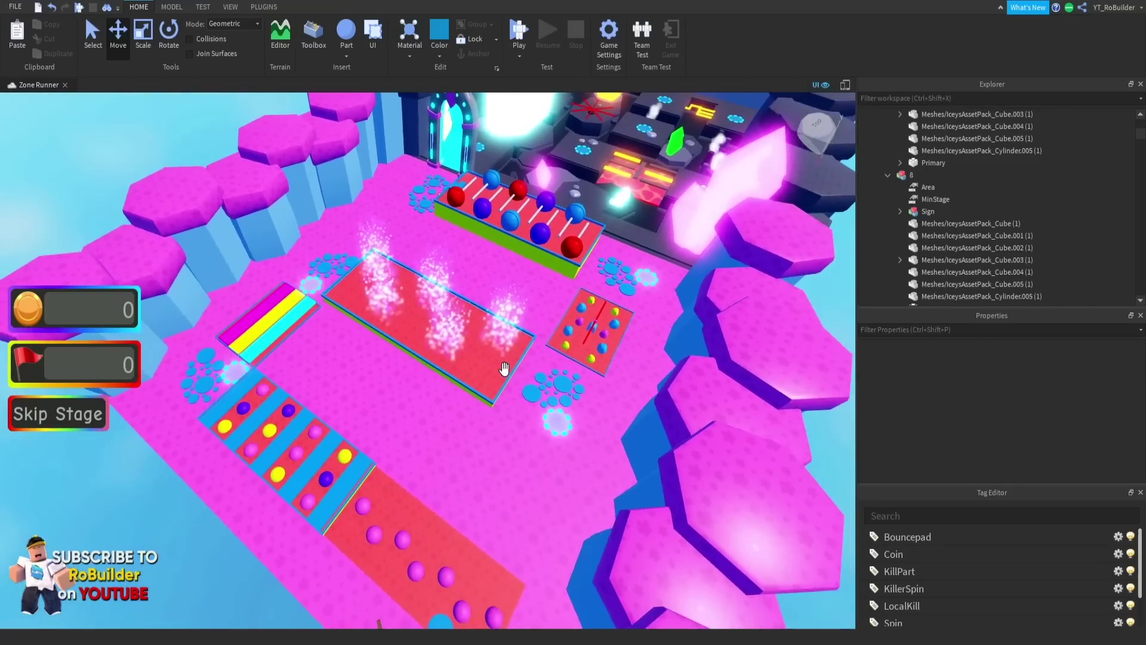
pyautogui.scroll(-1, 505, 369)
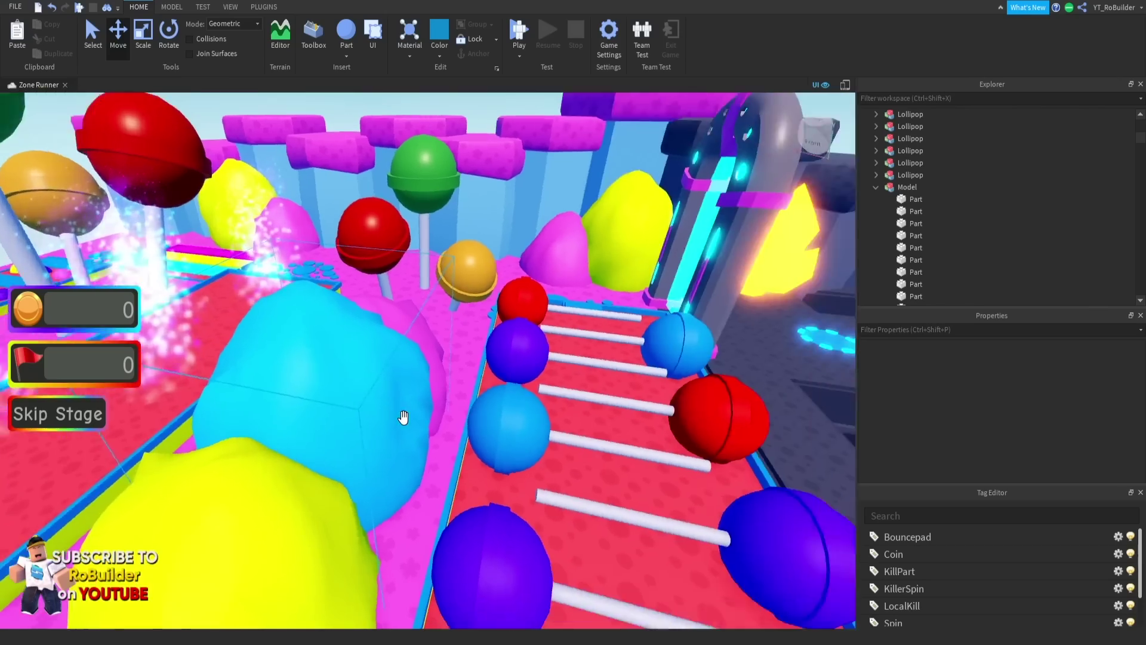
# Inspect the lollipop and gumdrop decorations, and view the row of all finished stages from above
pyautogui.moveTo(402, 417); pyautogui.dragTo(406, 421, button='right')
pyautogui.press('w')
pyautogui.press('s')
pyautogui.moveTo(501, 353); pyautogui.dragTo(532, 357, button='right')
pyautogui.press('w')
pyautogui.press('w')
pyautogui.scroll(-12, 532, 357)
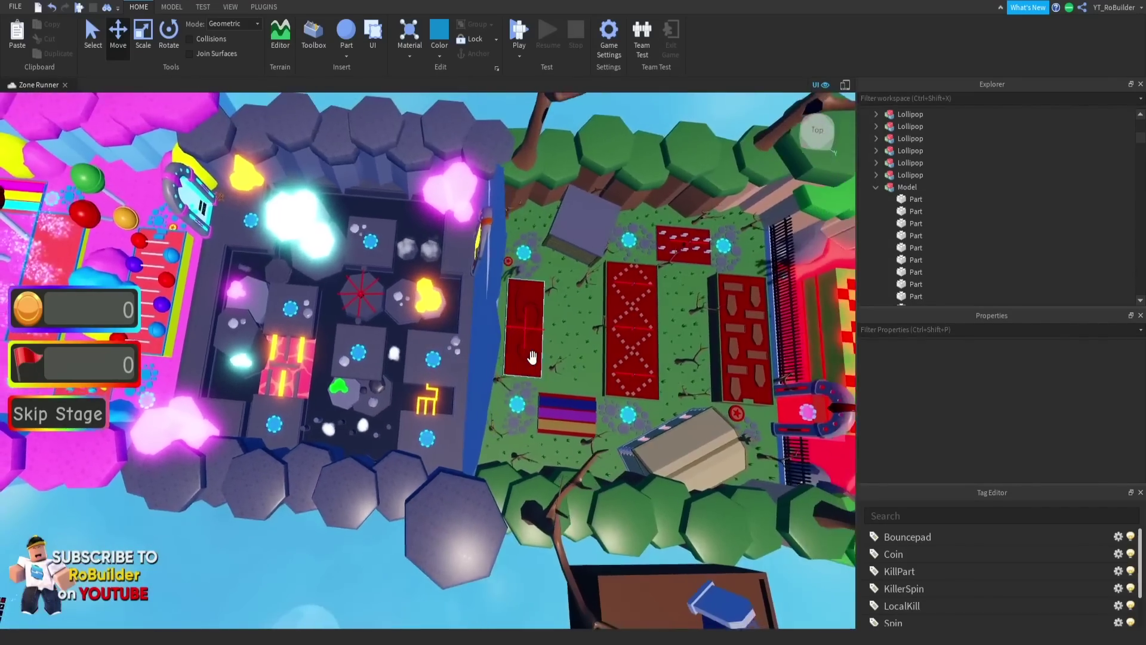
pyautogui.scroll(-8, 532, 357)
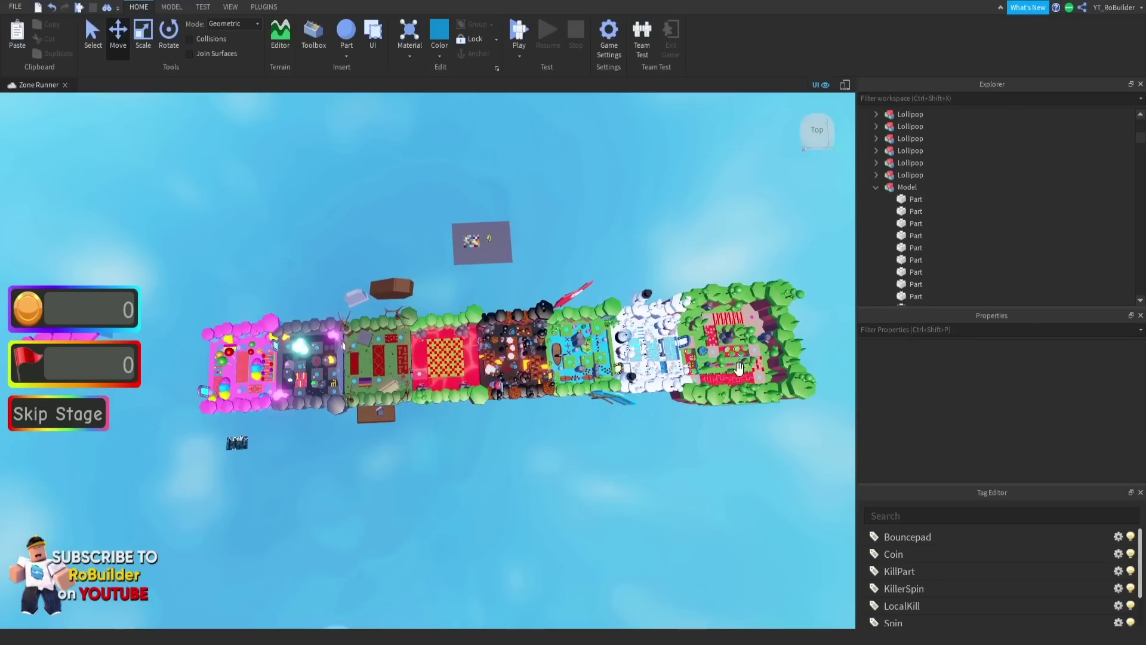
# Examine the decorated pink stage and its transition to the dark crystal stage from several angles
pyautogui.moveTo(540, 346); pyautogui.dragTo(541, 346, button='right')
pyautogui.scroll(10, 434, 336)
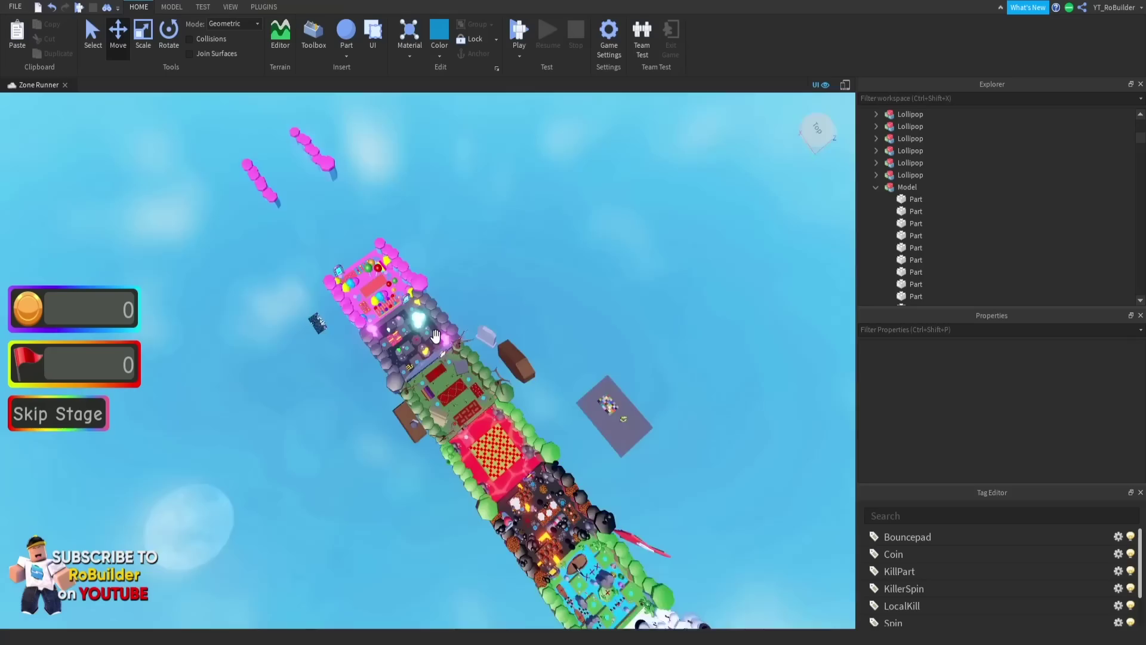
pyautogui.scroll(12, 434, 335)
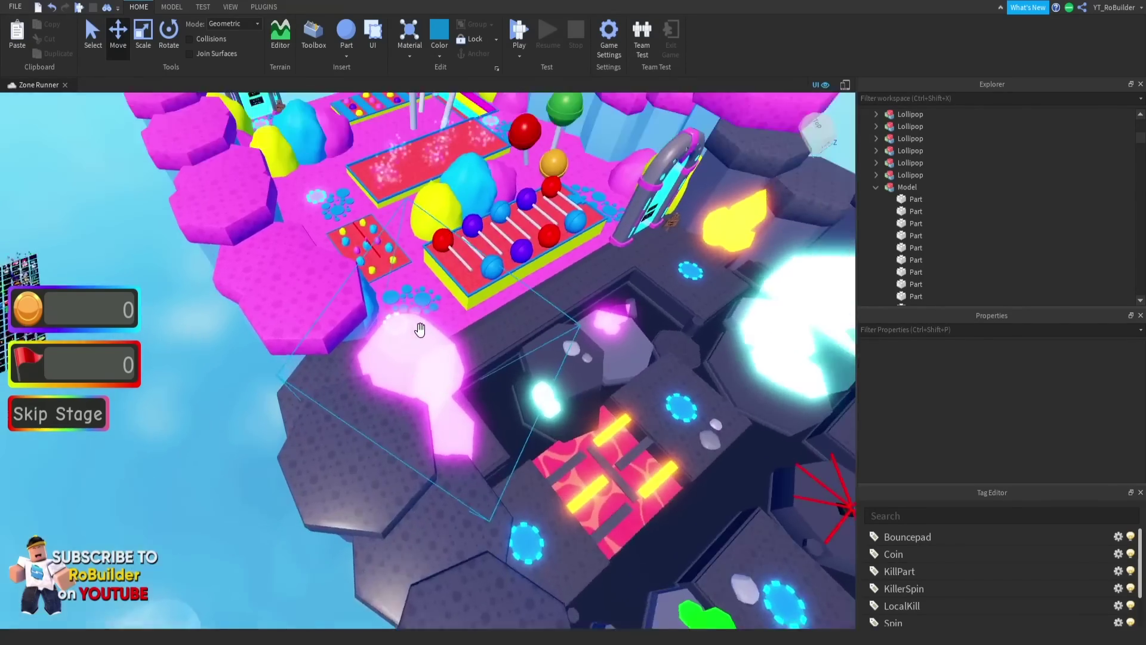
pyautogui.press('w')
pyautogui.moveTo(420, 329); pyautogui.dragTo(421, 330, button='right')
pyautogui.scroll(-12, 420, 328)
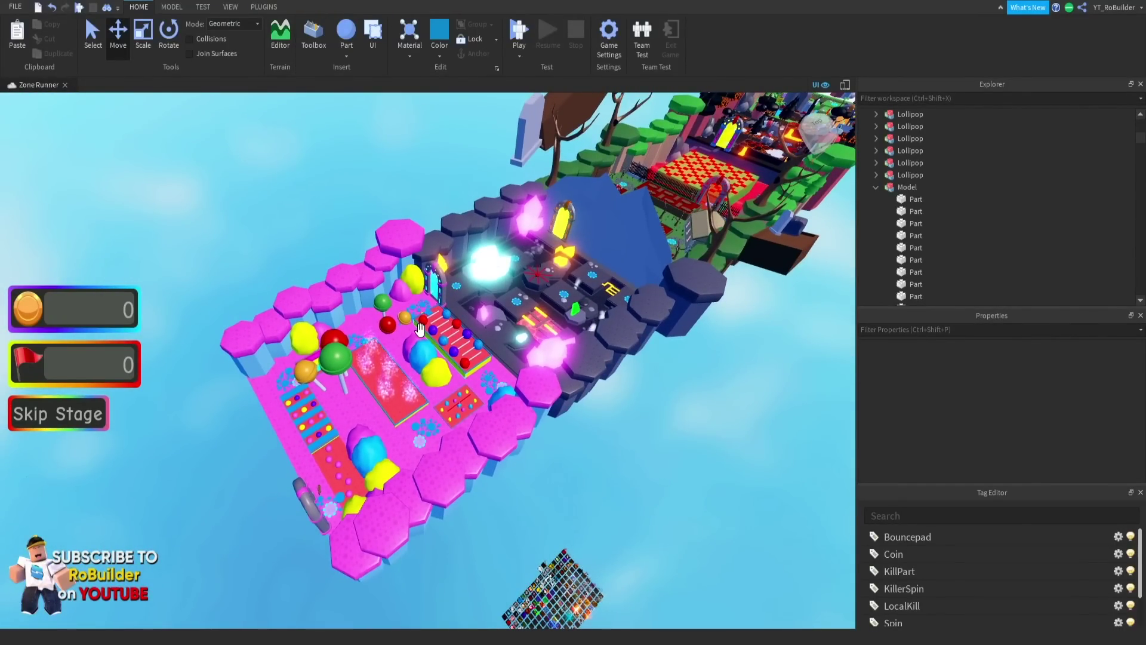
pyautogui.moveTo(420, 327); pyautogui.dragTo(434, 324, button='right')
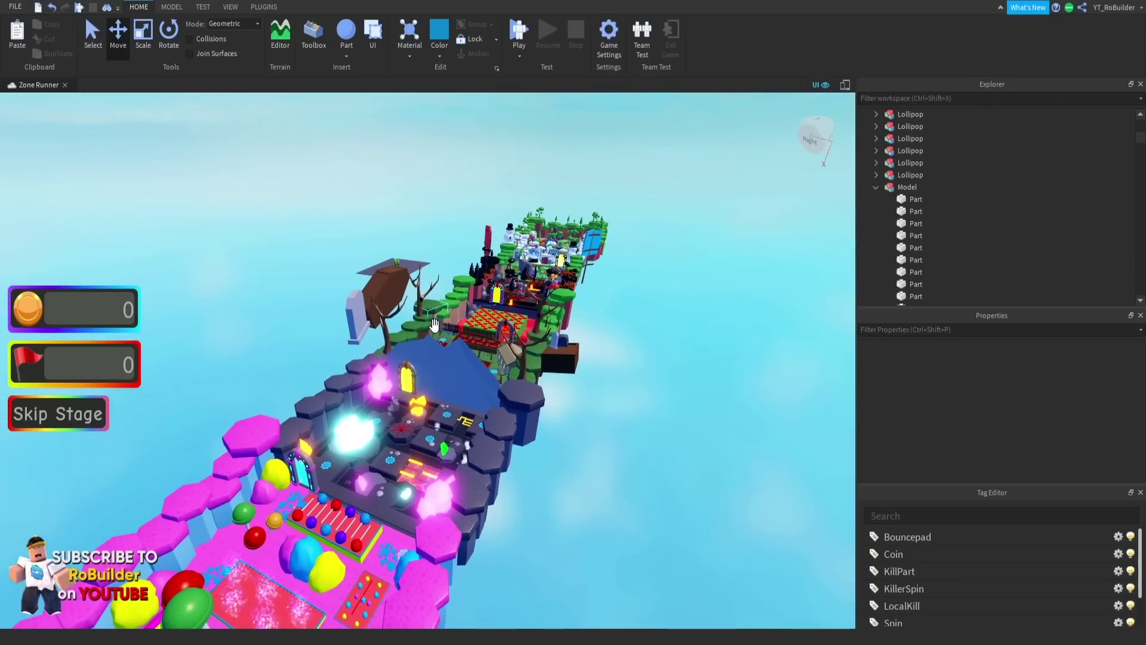